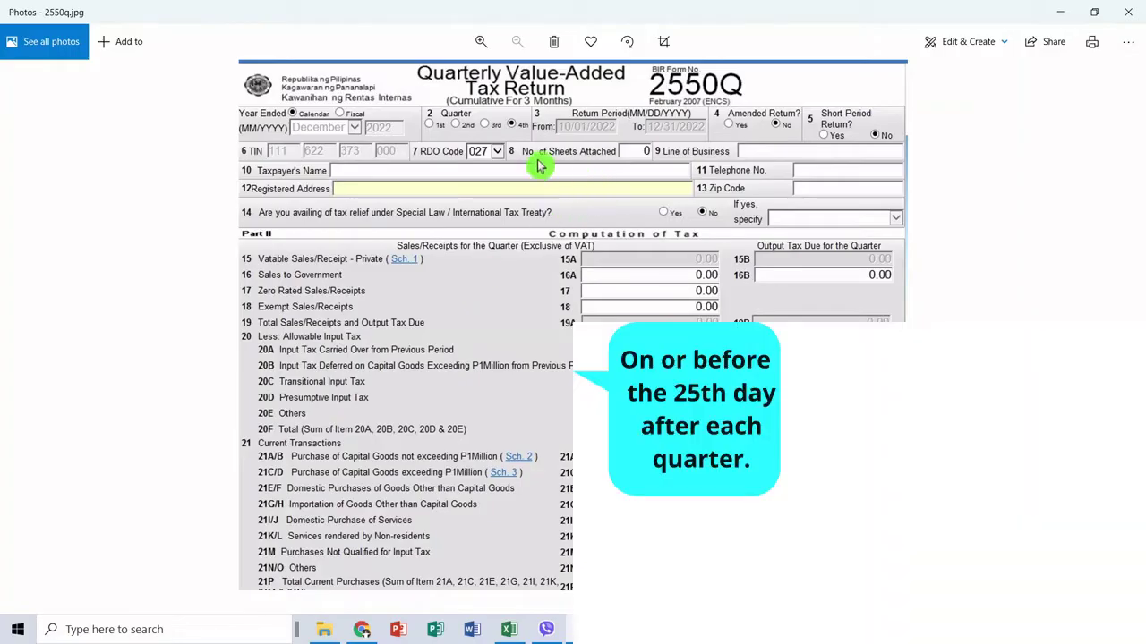
Put away the 2550Q form image and switch to the 2500Q QUARTERLY VAT workbook in Excel.
left_click(512, 124)
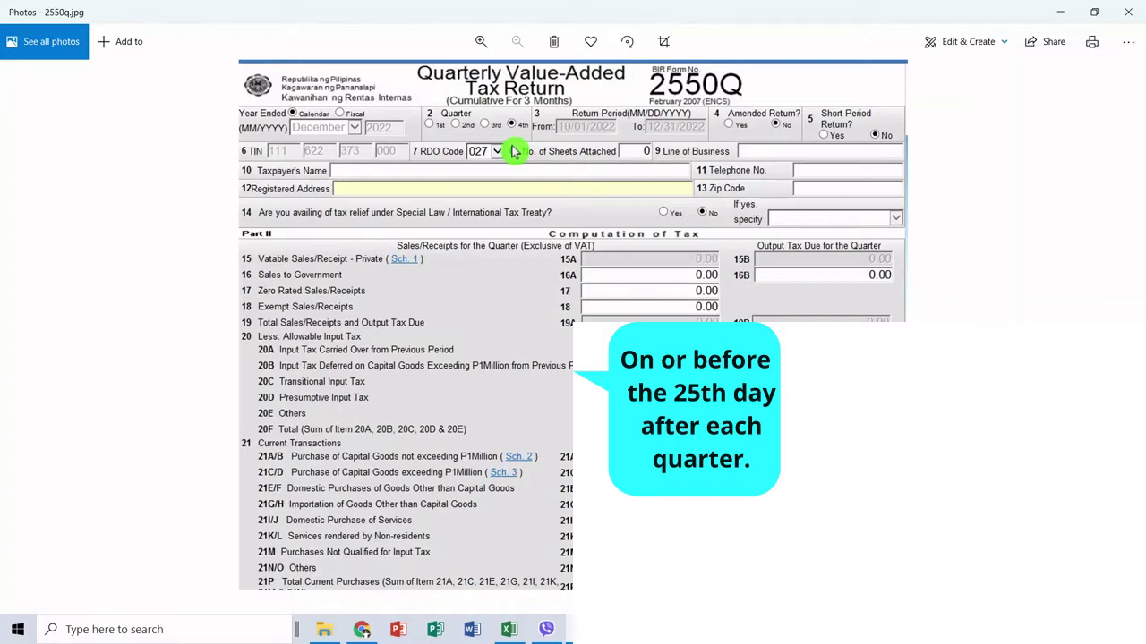
left_click(1060, 13)
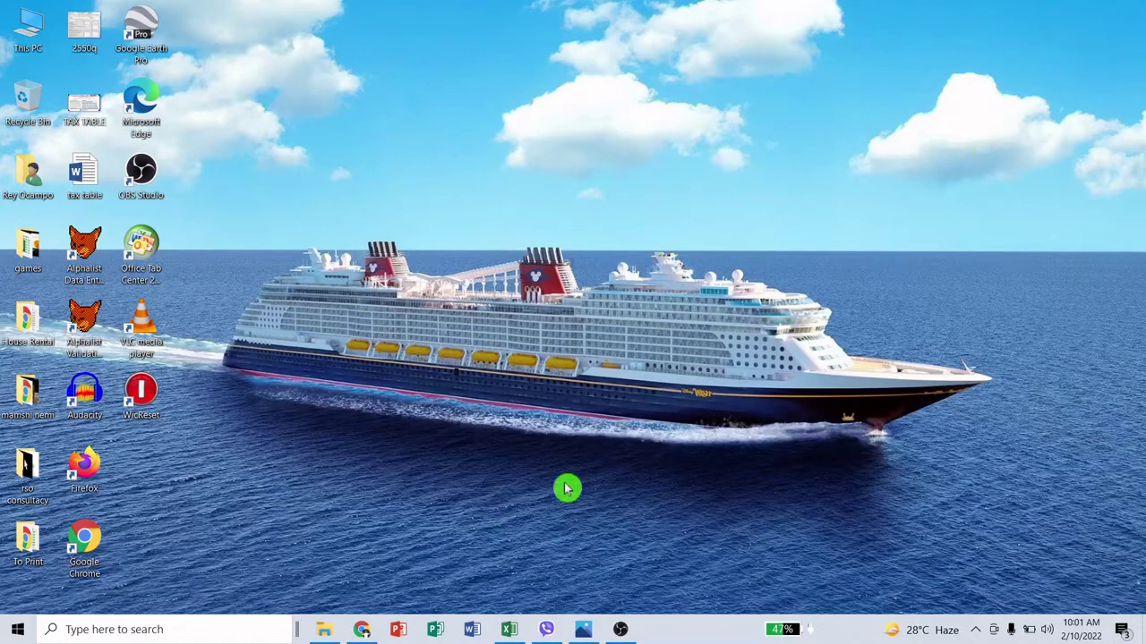
left_click(505, 619)
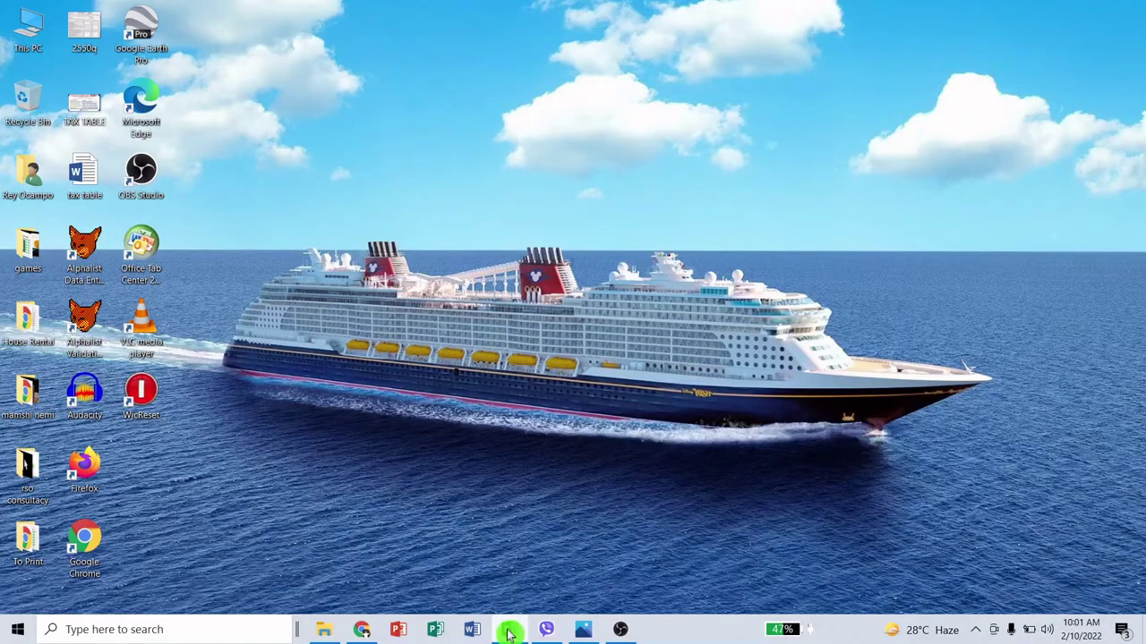
Review the October, November and December monthly VAT payable computations.
scroll(519, 562, "up", 20)
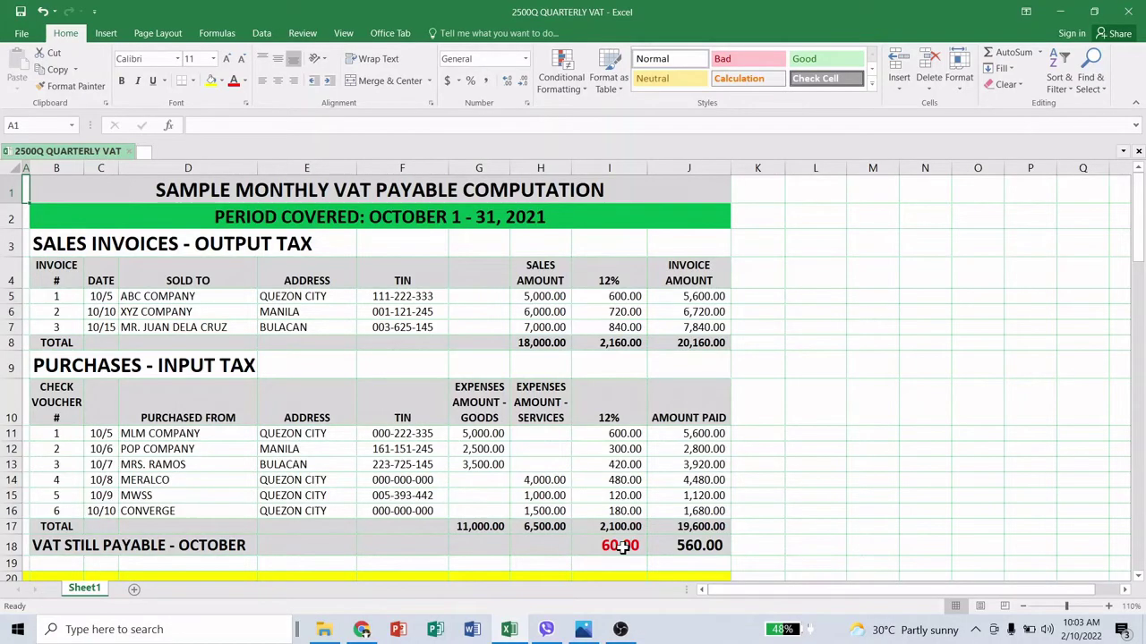
scroll(622, 548, "down", 7)
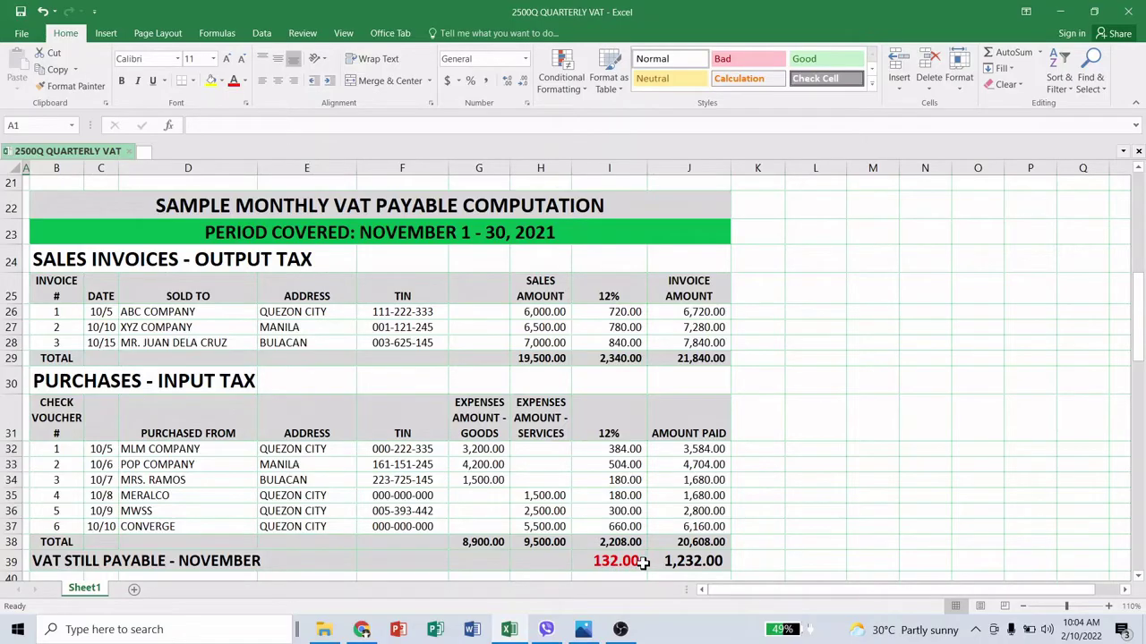
scroll(639, 561, "down", 7)
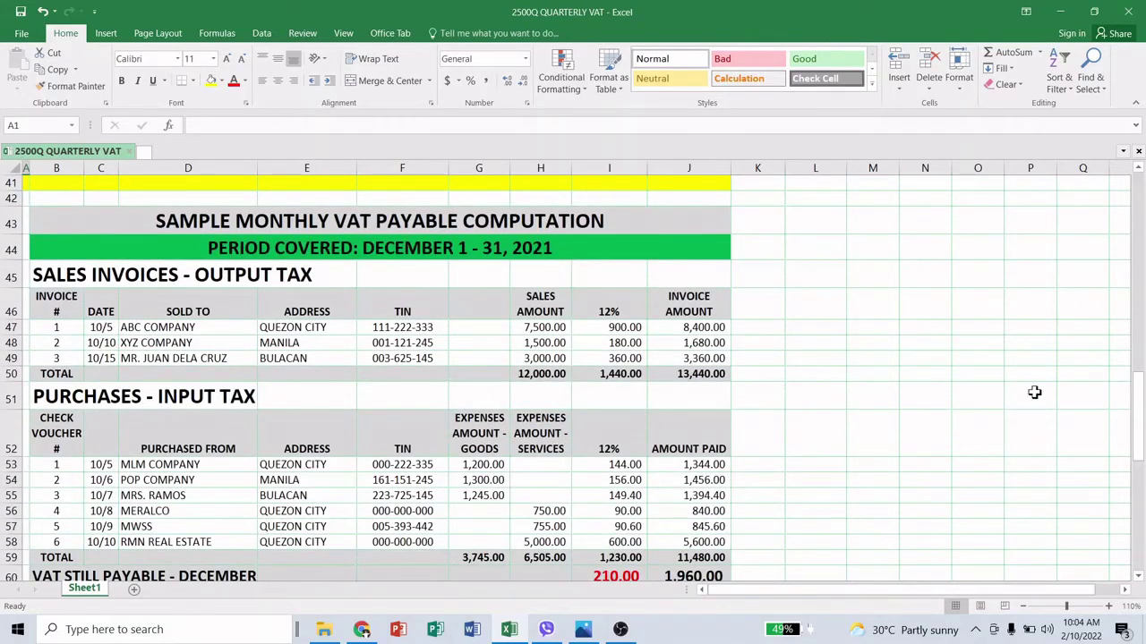
left_click_drag(1139, 403, 1038, 403)
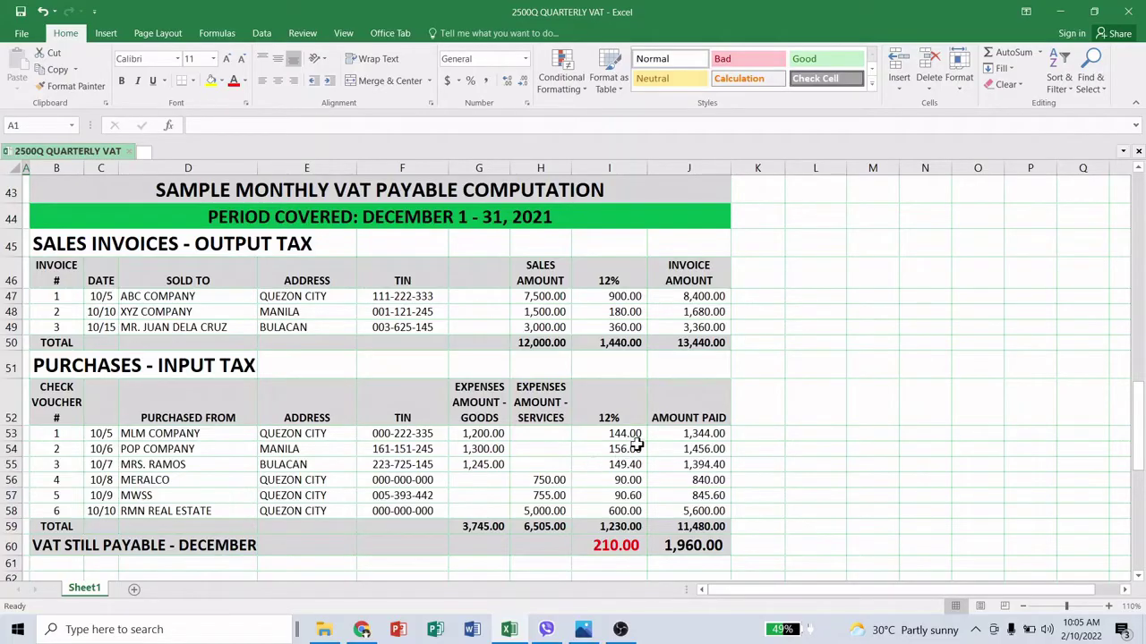
Compute the VAT-exclusive amount of the December MLM Company purchase in L53 with the formula +J53/1.12.
left_click(770, 437)
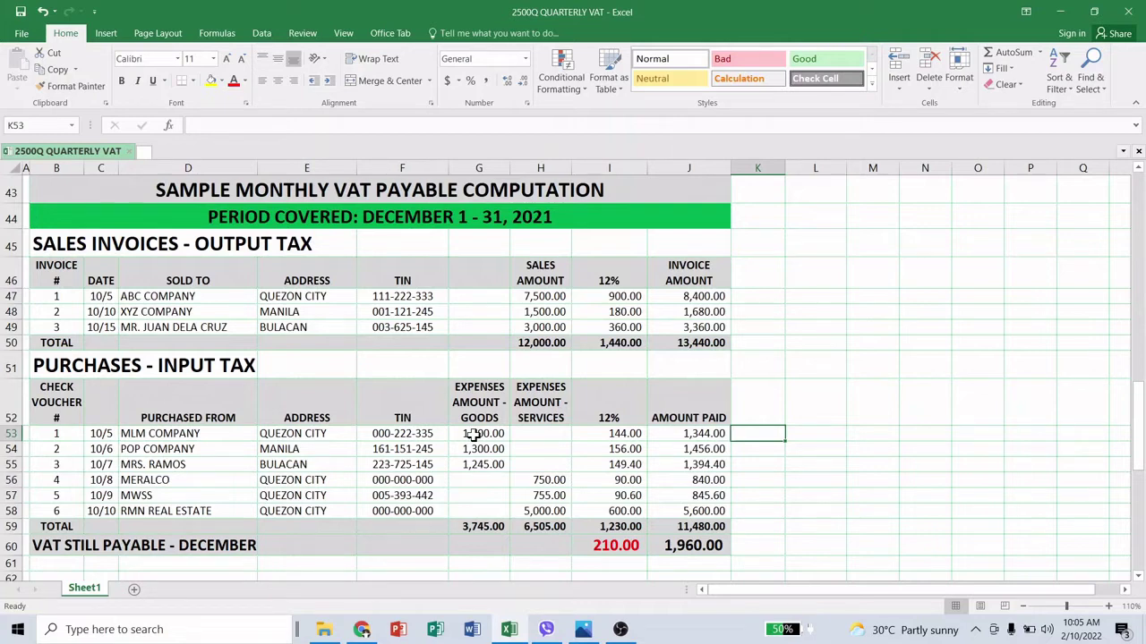
left_click(818, 437)
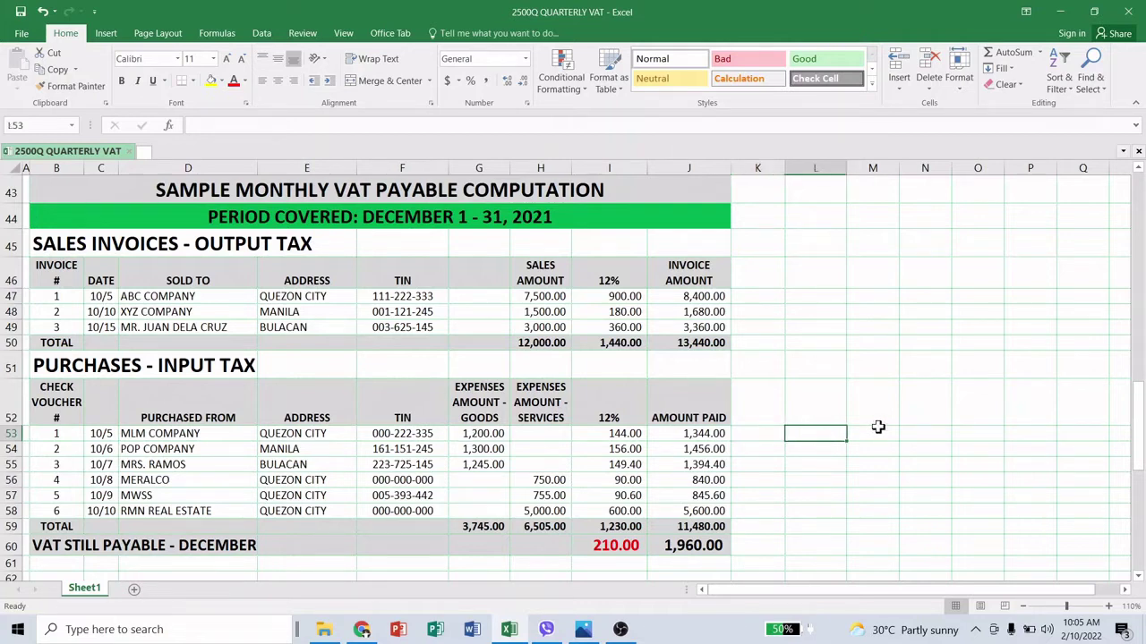
type("+")
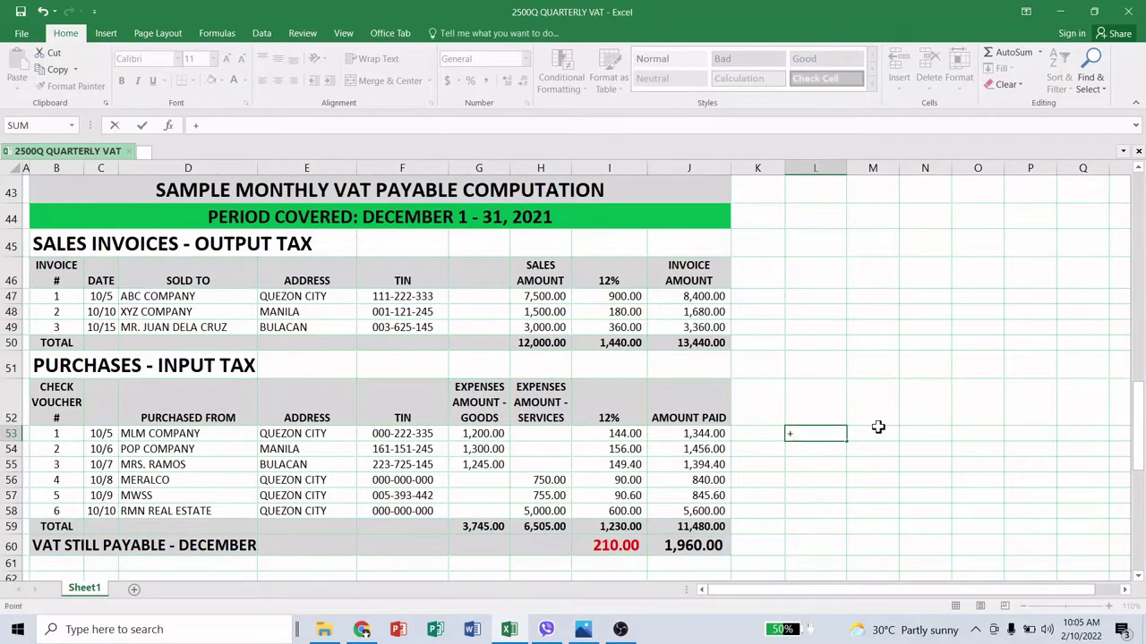
key("Left")
key("Left")
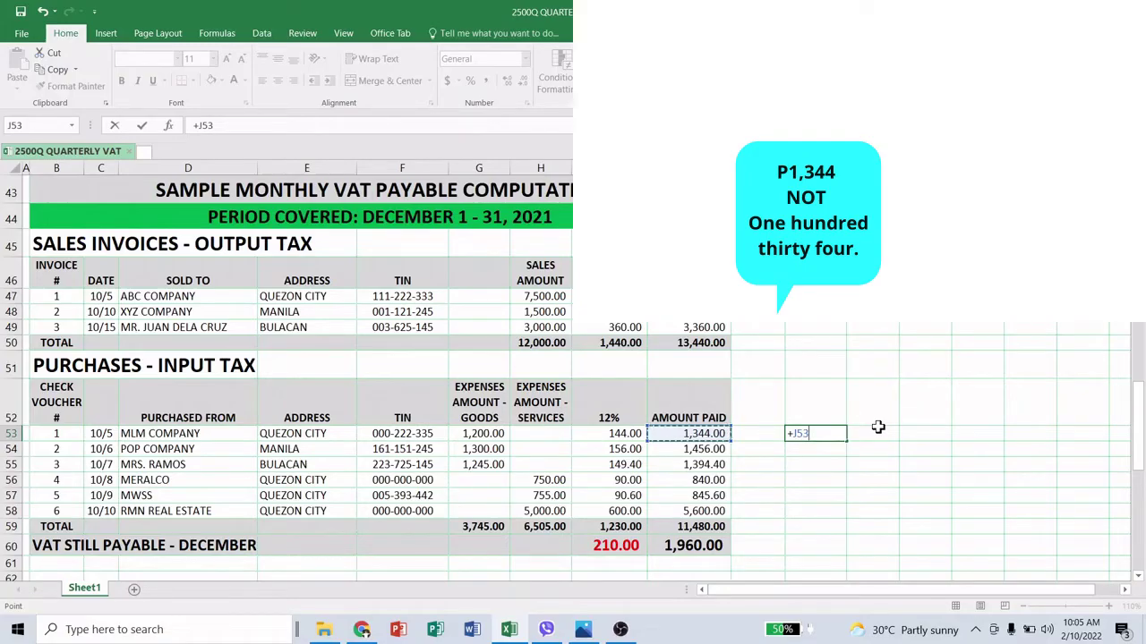
type("/1.12")
key("Return")
key("Up")
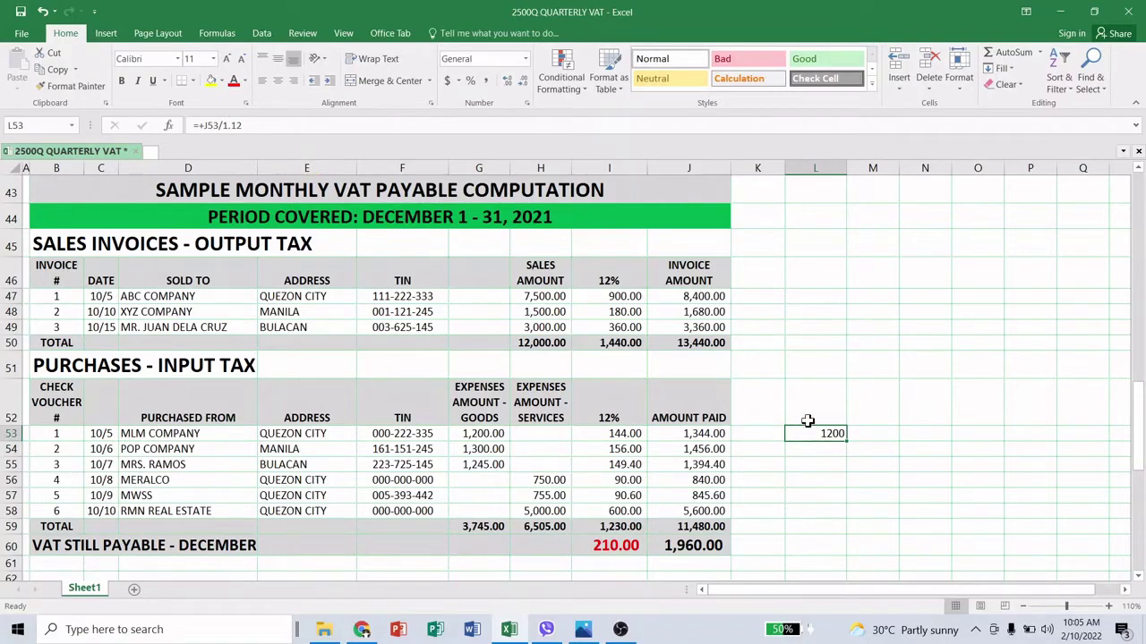
Compare the L53 result with MLM Company's goods expense and amount paid, and clear the trial formula from L53.
left_click(465, 434)
left_click(830, 434)
left_click(704, 434)
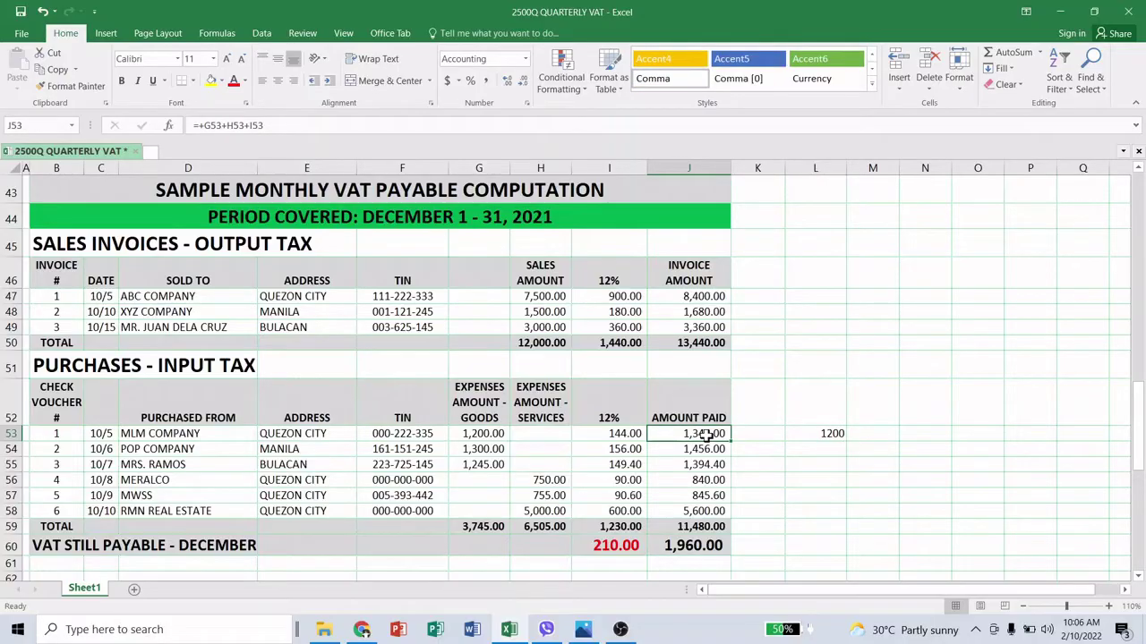
left_click(808, 433)
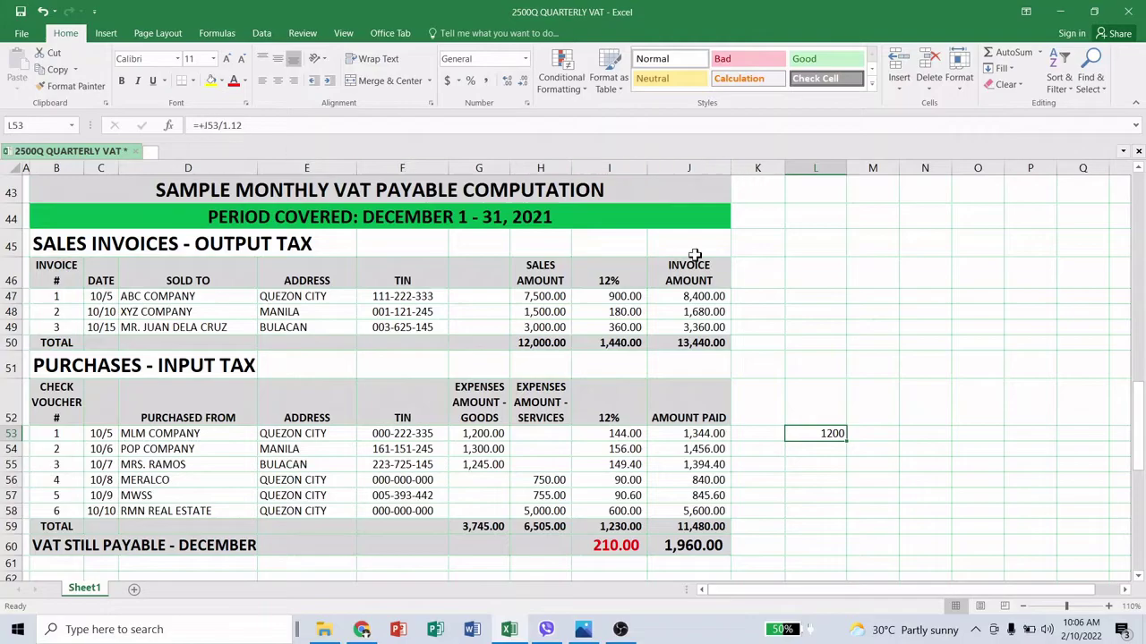
left_click(693, 433)
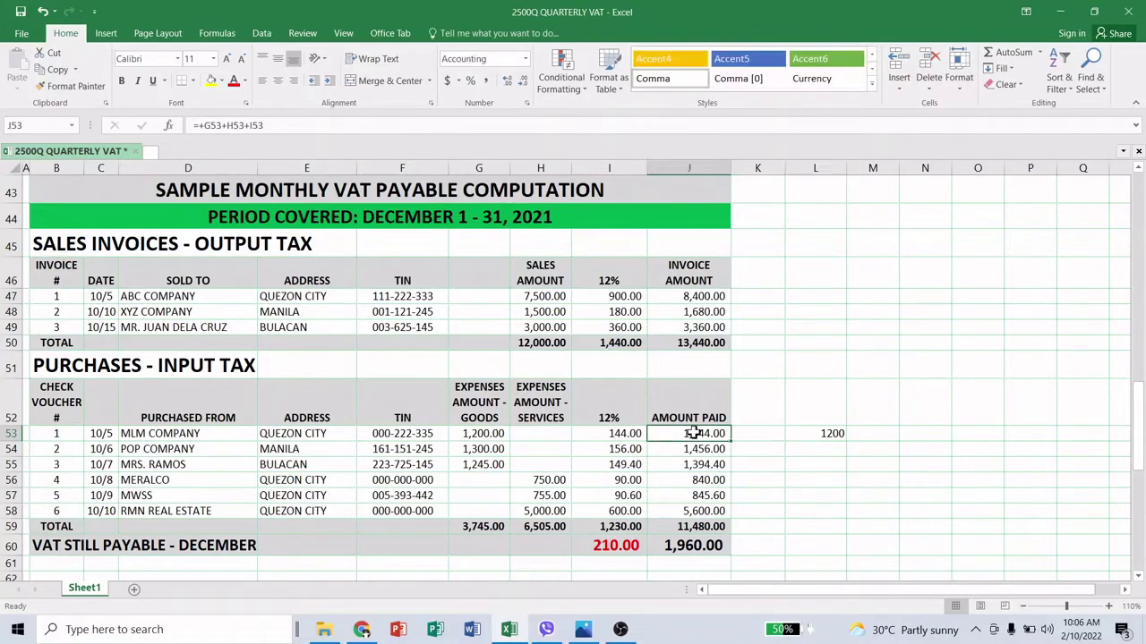
left_click(822, 433)
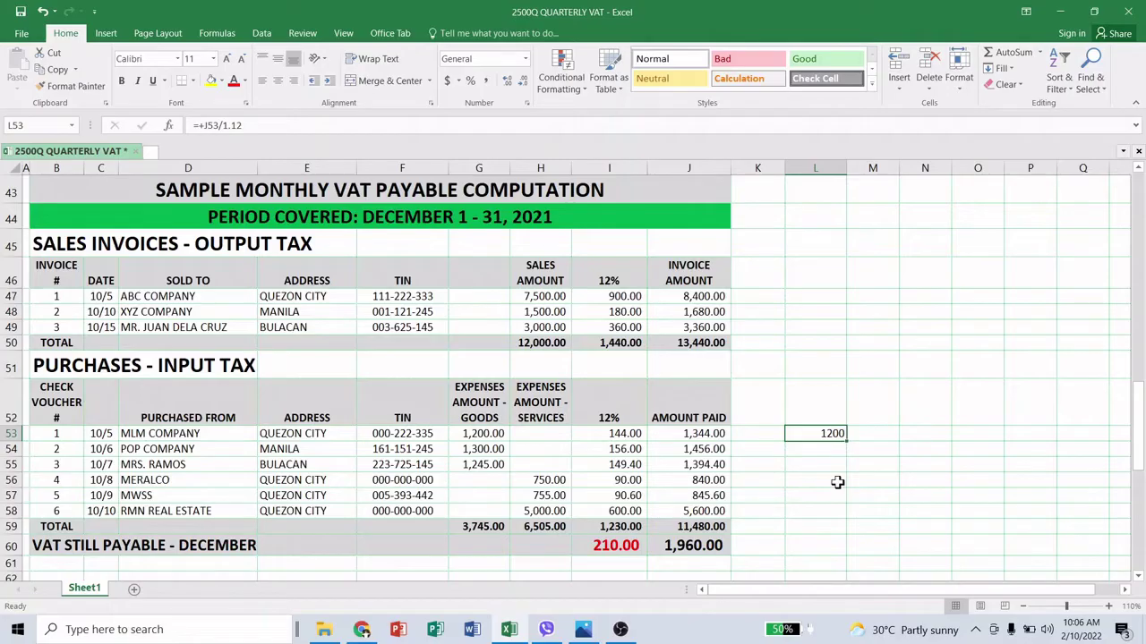
key("Delete")
Trace the quarterly October sales amount in H67 back to the October sales total in H8, and check its 12% output tax.
left_click_drag(1137, 407, 1129, 502)
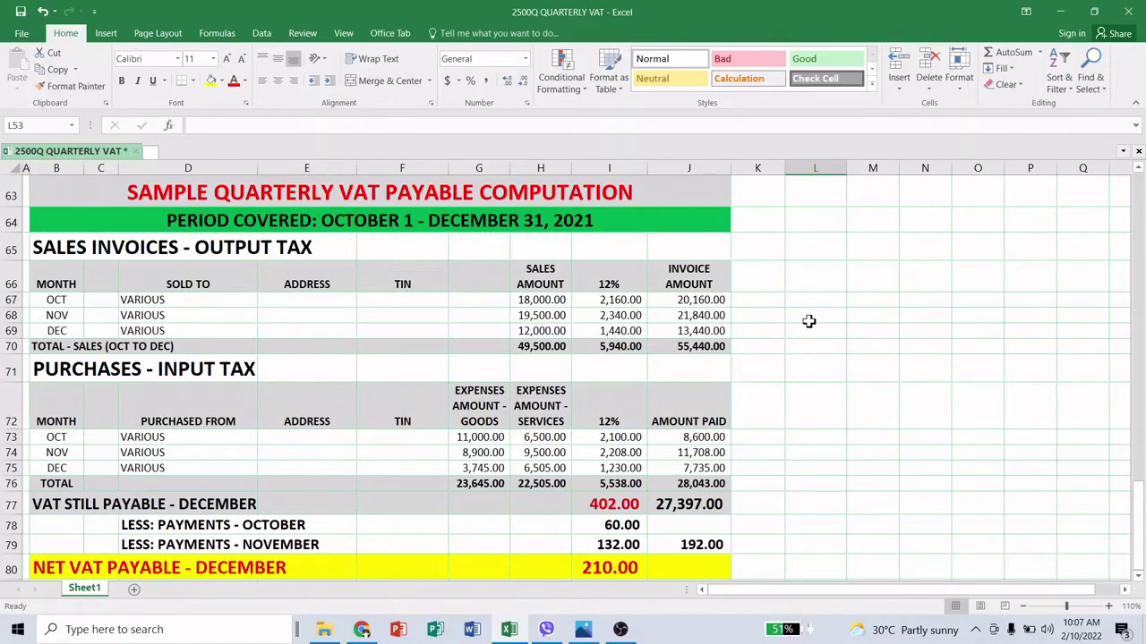
left_click(52, 304)
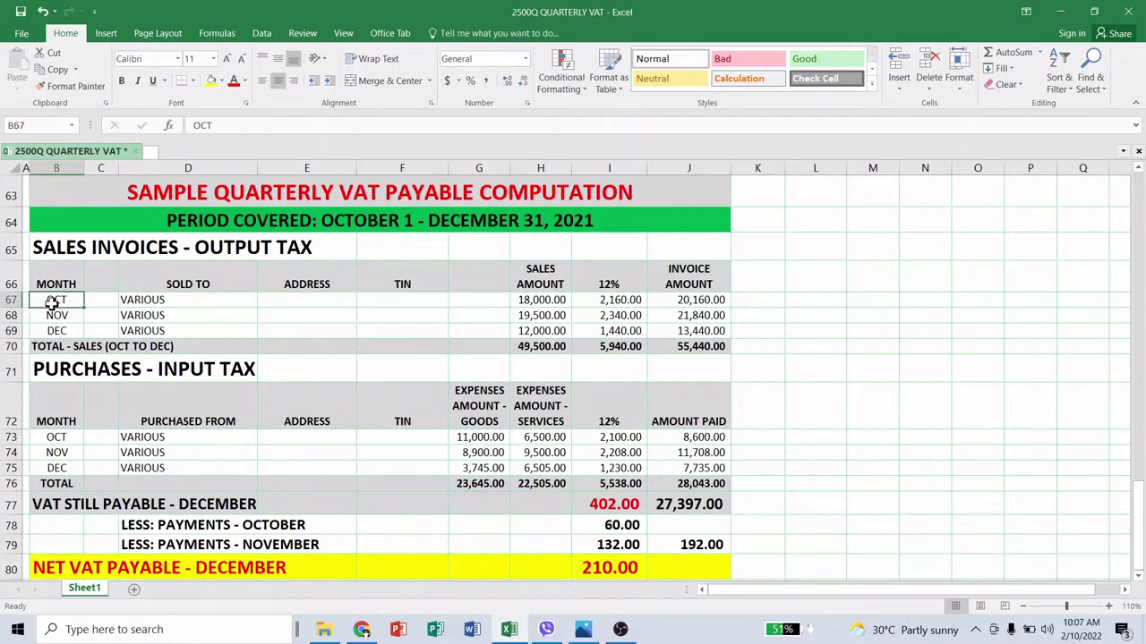
left_click(553, 304)
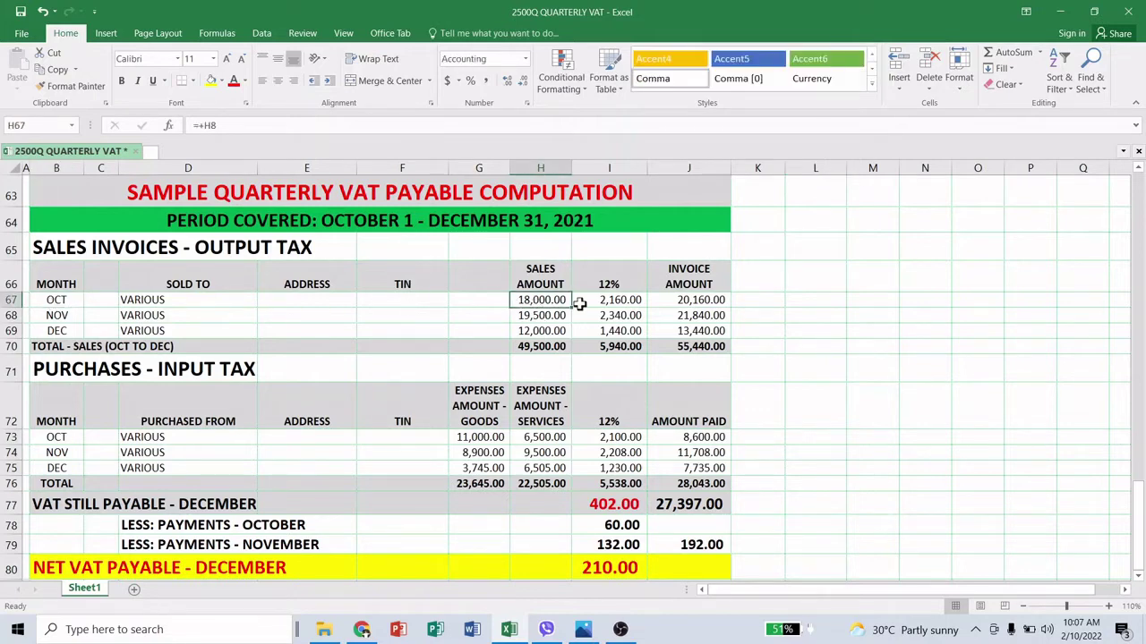
scroll(573, 303, "up", 20)
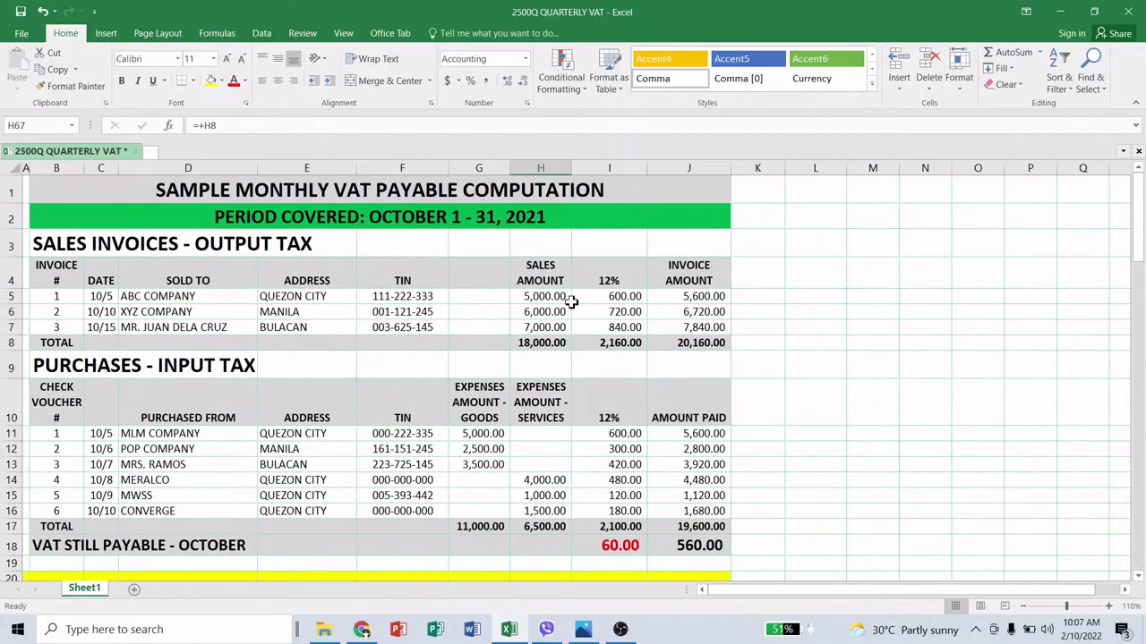
left_click(529, 341)
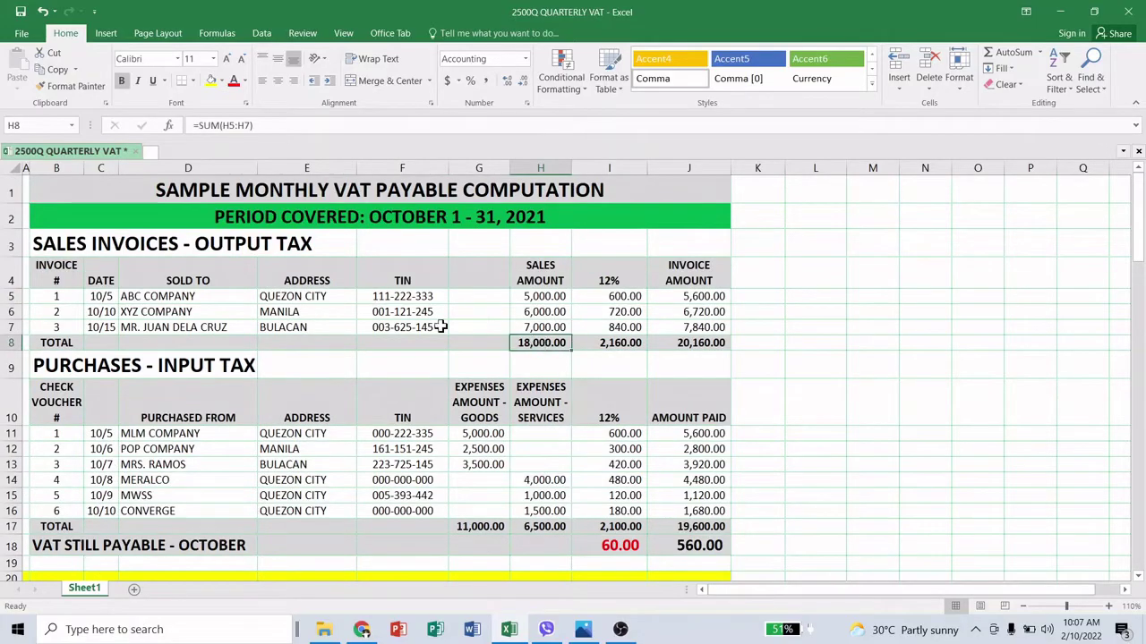
scroll(532, 342, "down", 13)
scroll(531, 342, "down", 13)
scroll(532, 342, "up", 3)
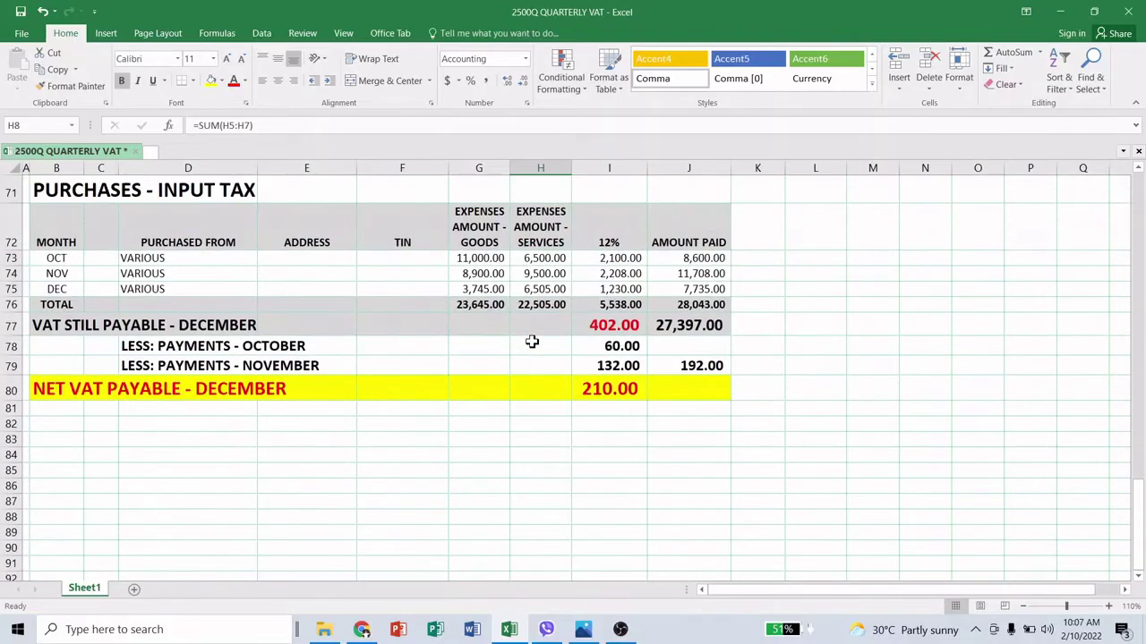
scroll(532, 342, "up", 3)
left_click(532, 331)
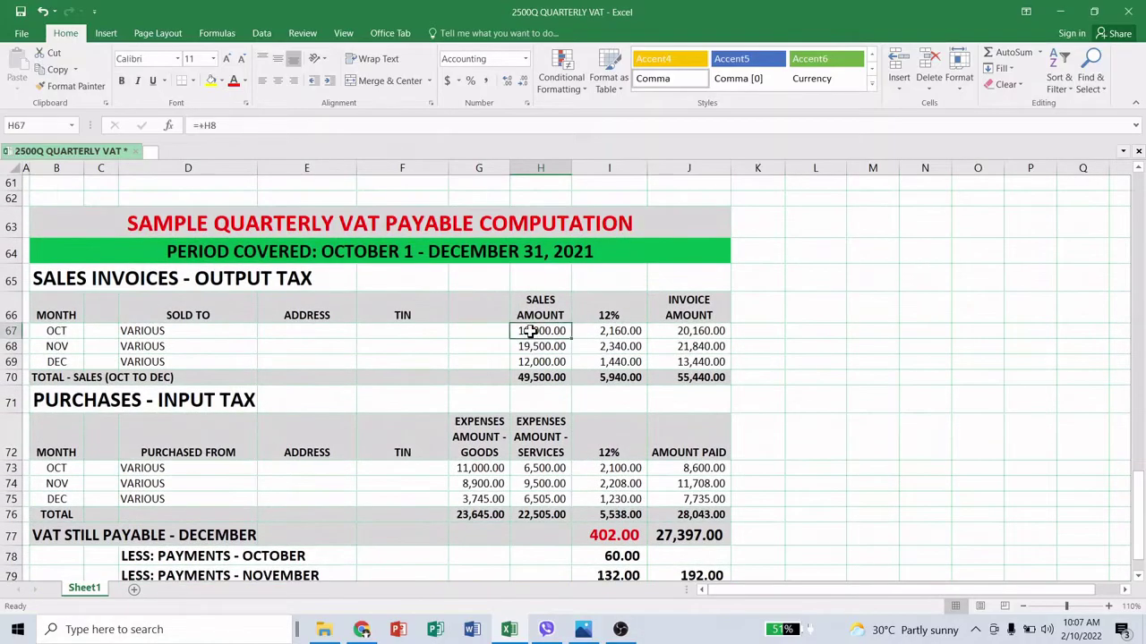
left_click(605, 328)
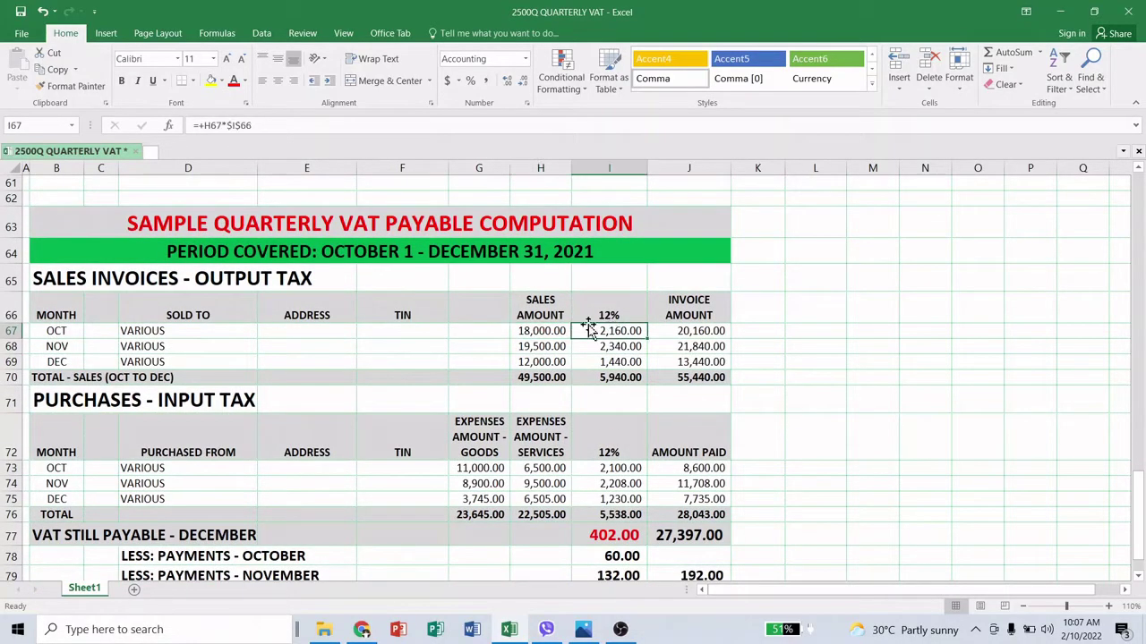
Trace the quarterly November sales amount in H68 back to the November sales total in H29.
left_click(151, 347)
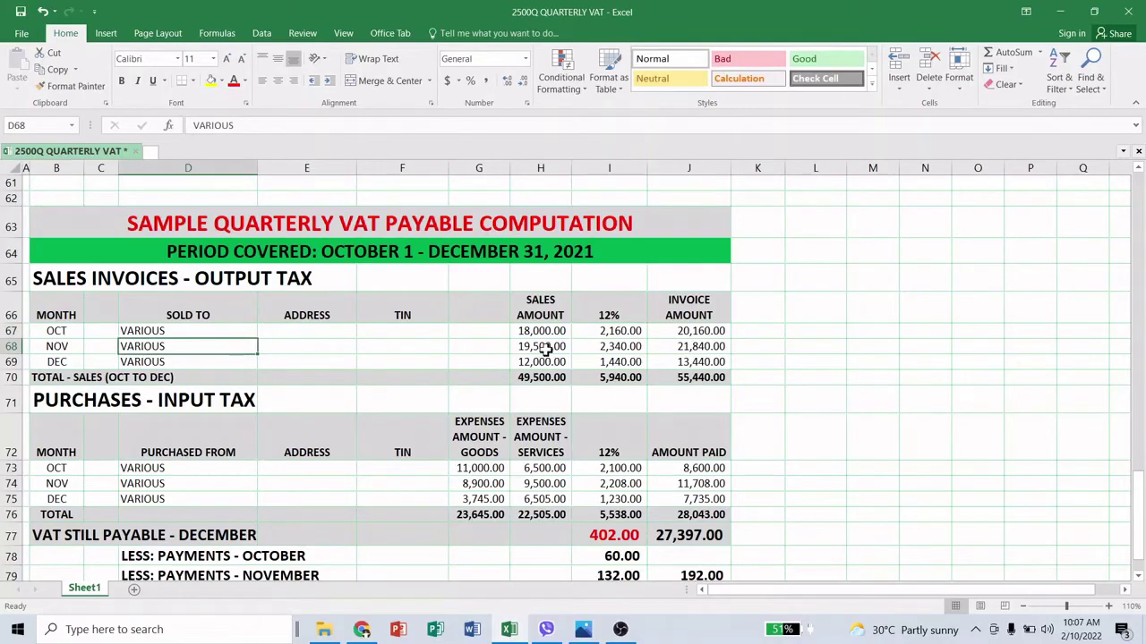
left_click(547, 350)
scroll(567, 347, "up", 17)
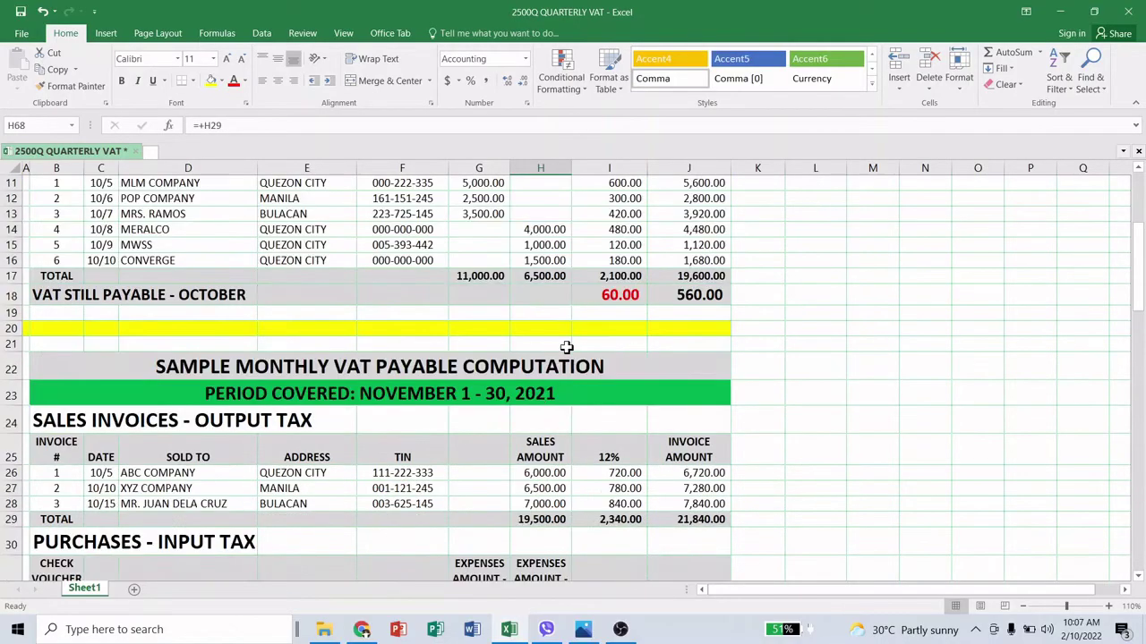
scroll(566, 347, "up", 3)
scroll(567, 347, "down", 7)
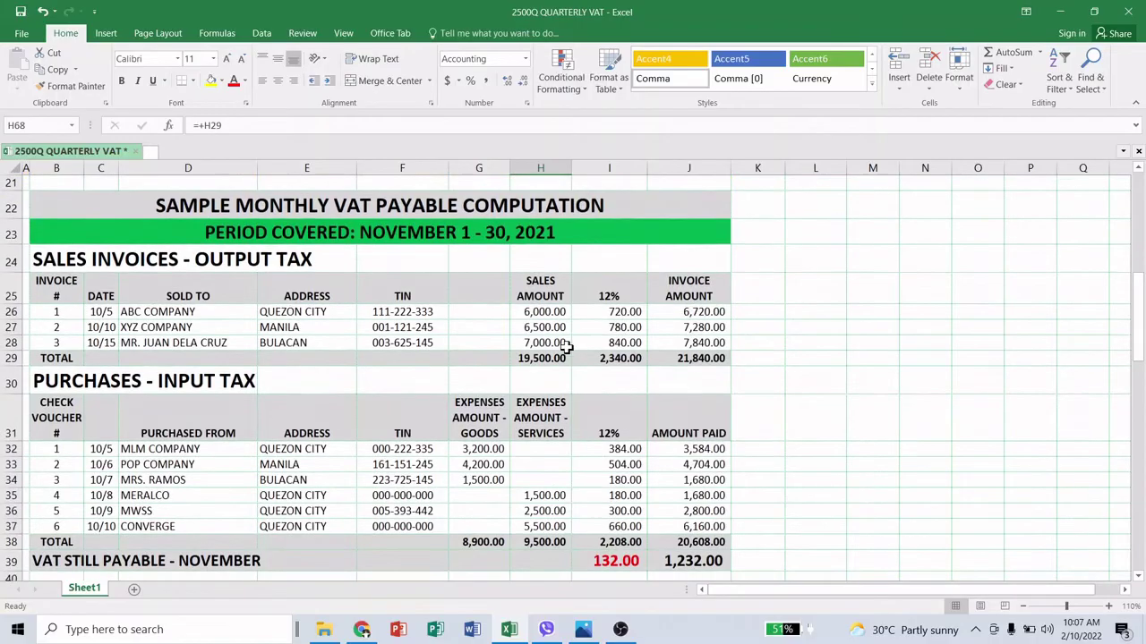
left_click(537, 360)
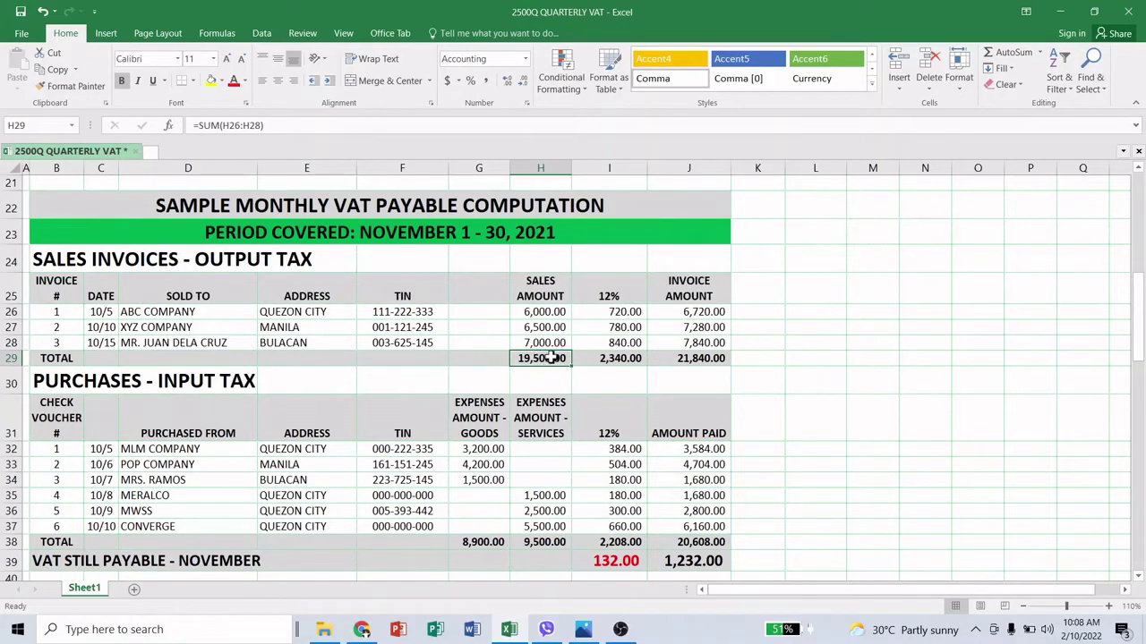
Trace the quarterly December sales amount in H69 back to the total in H50, and check the October-to-December sales total formula.
scroll(539, 358, "down", 17)
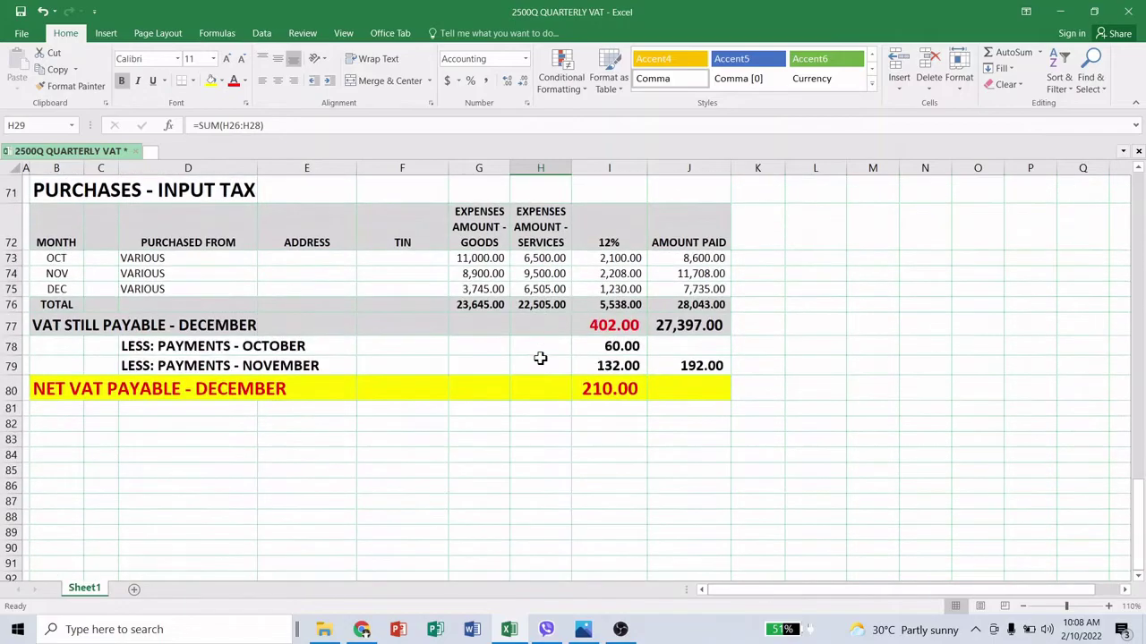
scroll(539, 358, "up", 3)
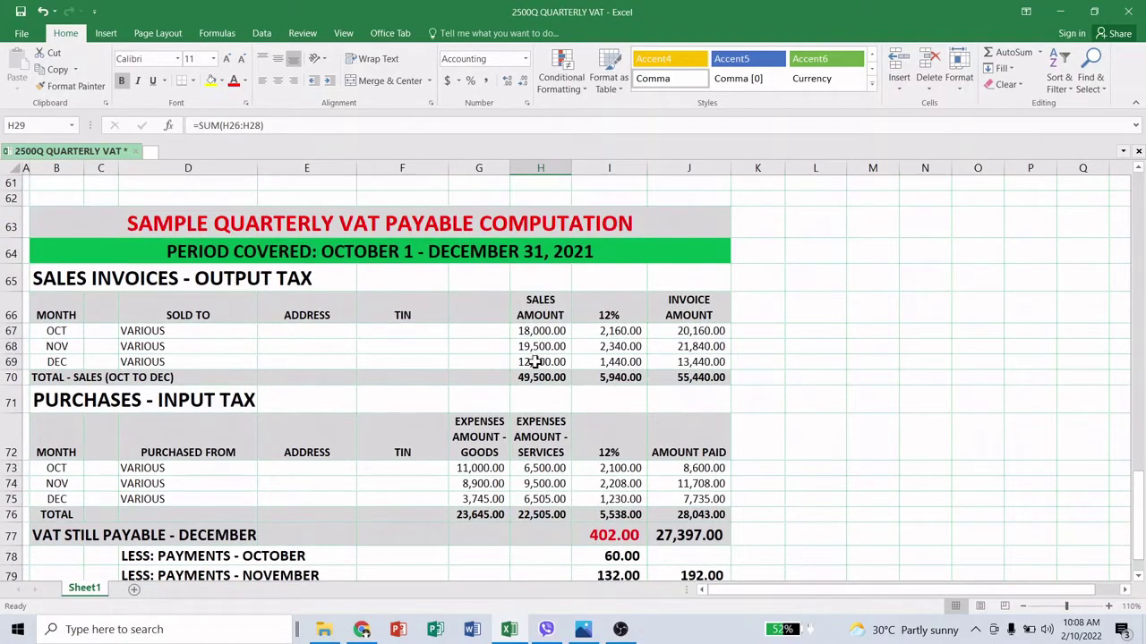
left_click(64, 362)
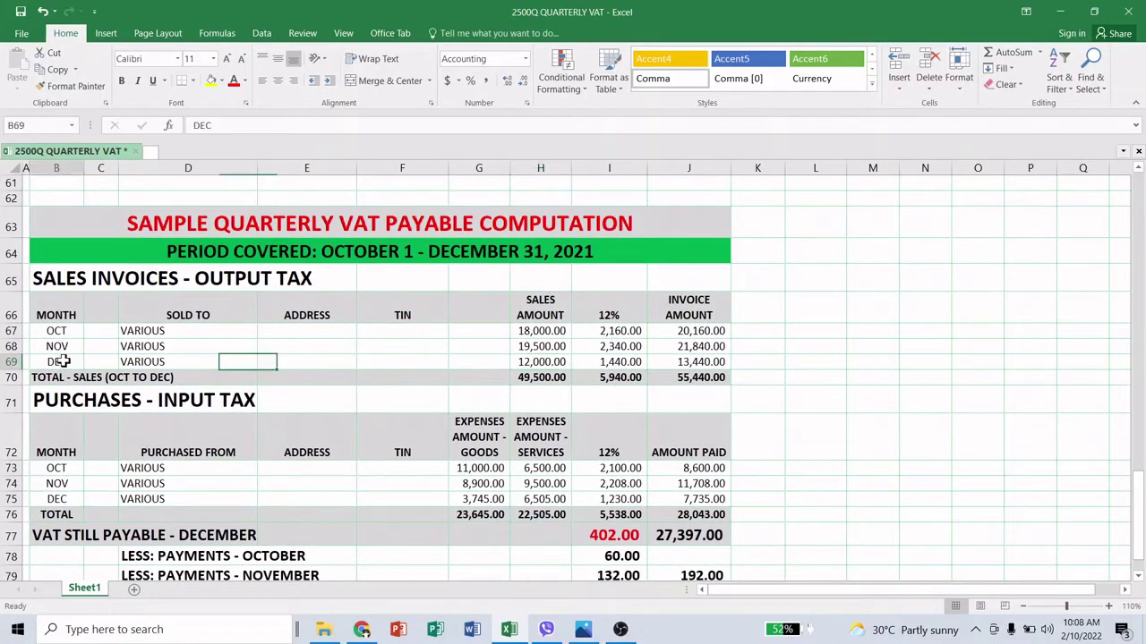
left_click(170, 362)
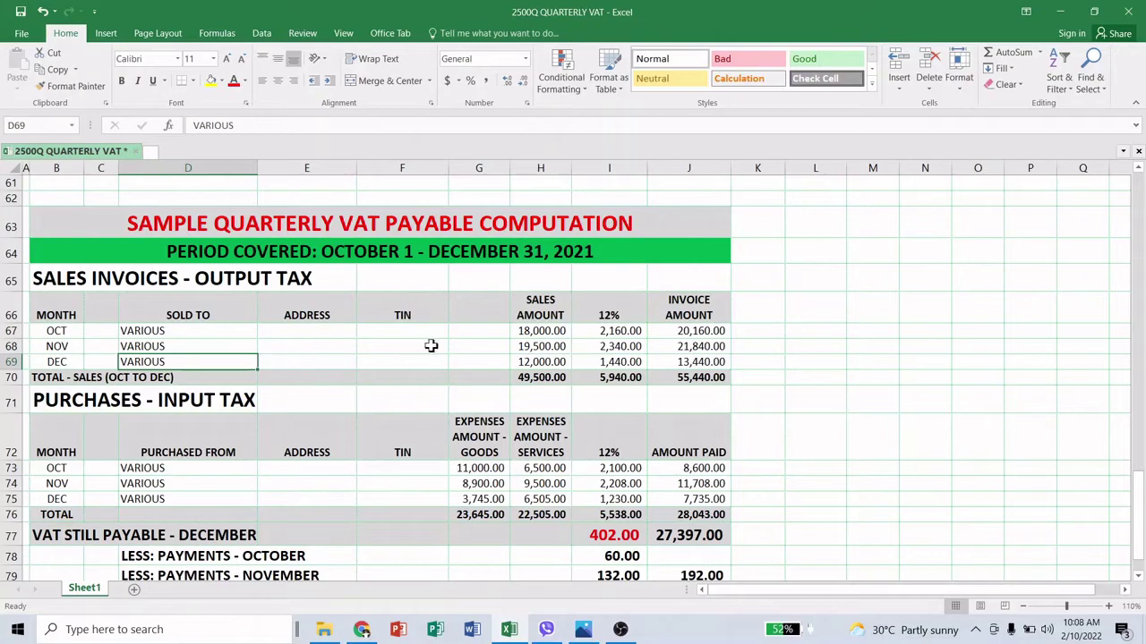
left_click(539, 363)
scroll(537, 363, "up", 3)
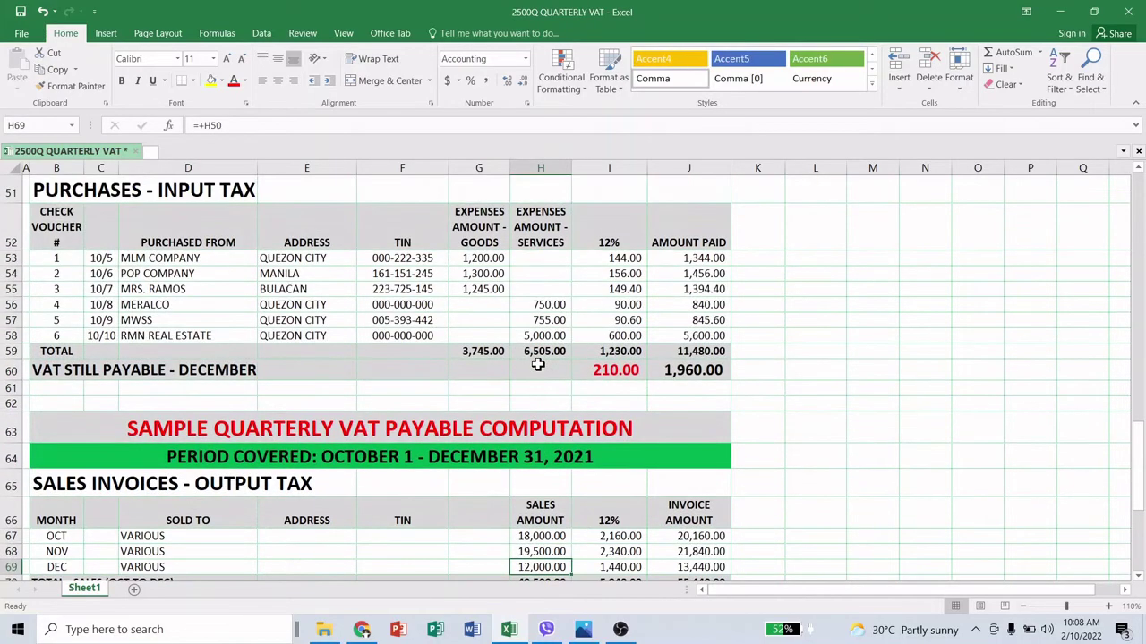
scroll(509, 333, "up", 3)
left_click(552, 378)
scroll(557, 374, "down", 6)
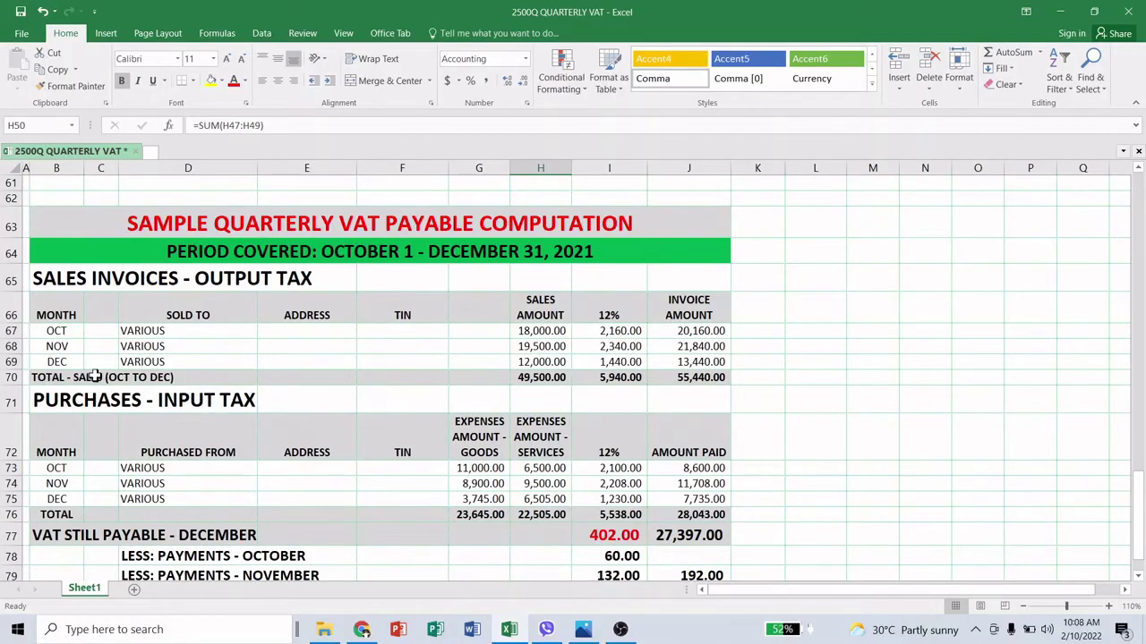
left_click(536, 379)
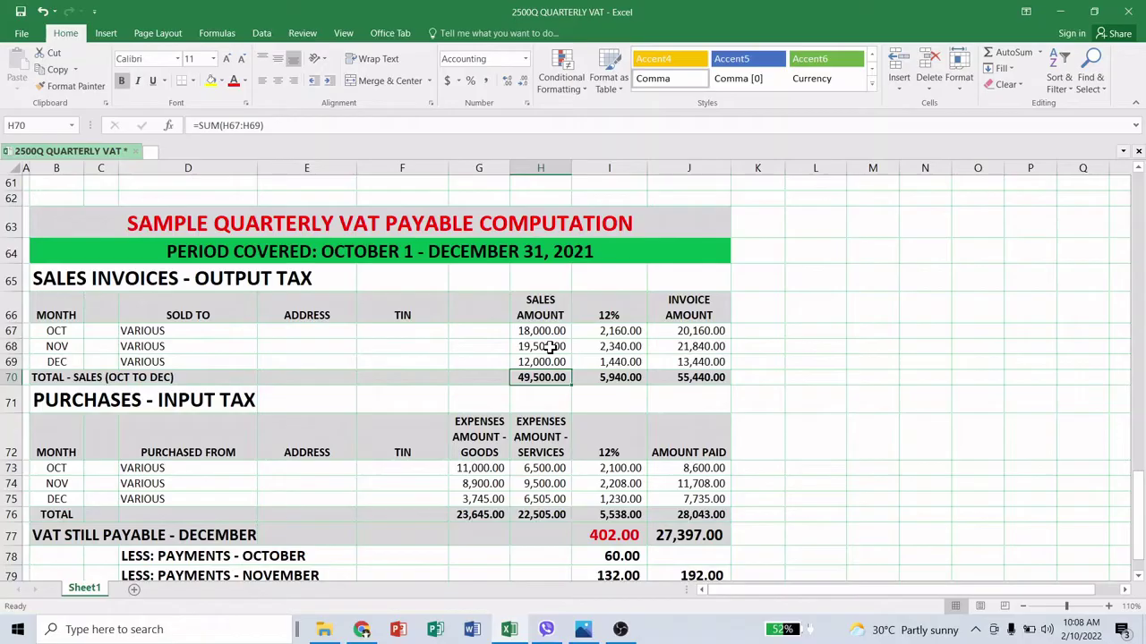
Check the total output tax in I70, and trace the quarterly October goods and services purchases in G73 and H73 to G17 and H17.
left_click(617, 376)
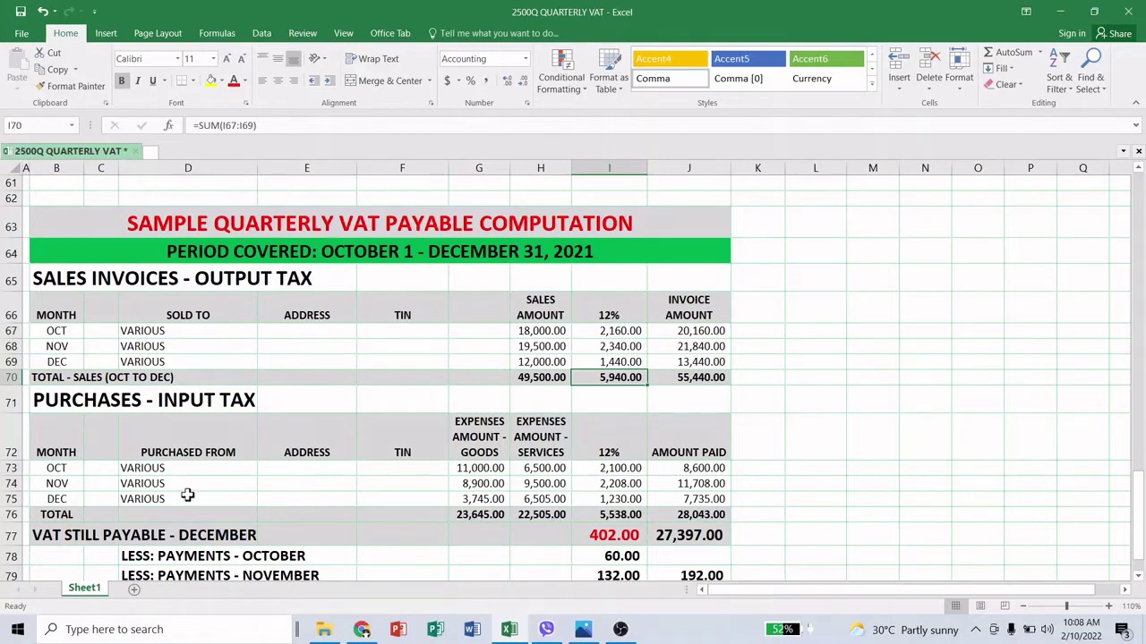
left_click(58, 471)
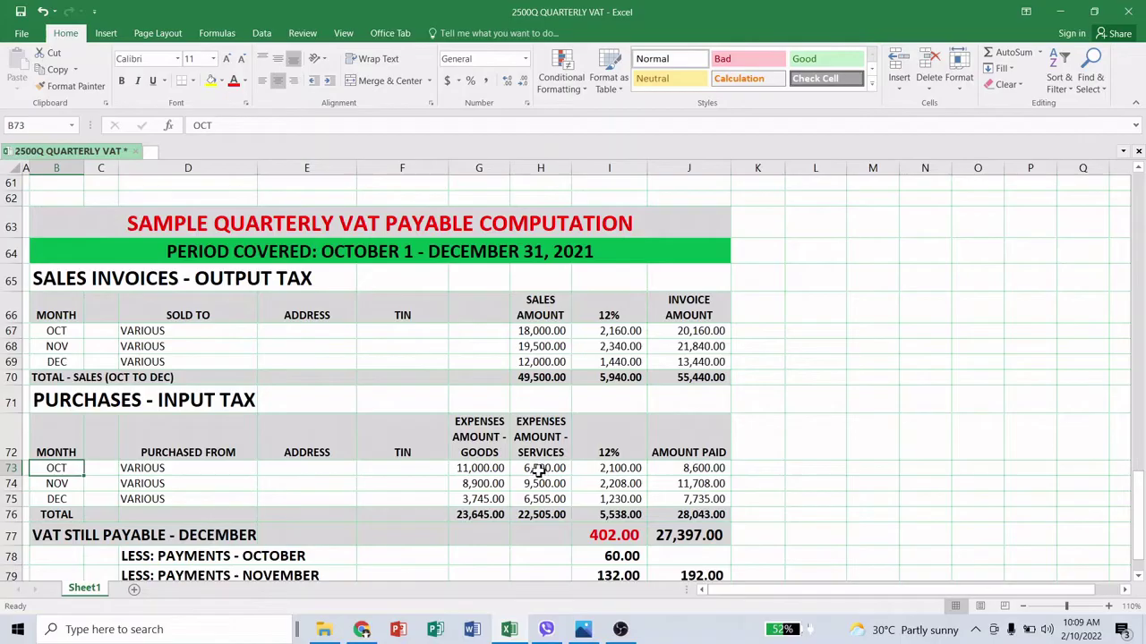
scroll(537, 468, "up", 13)
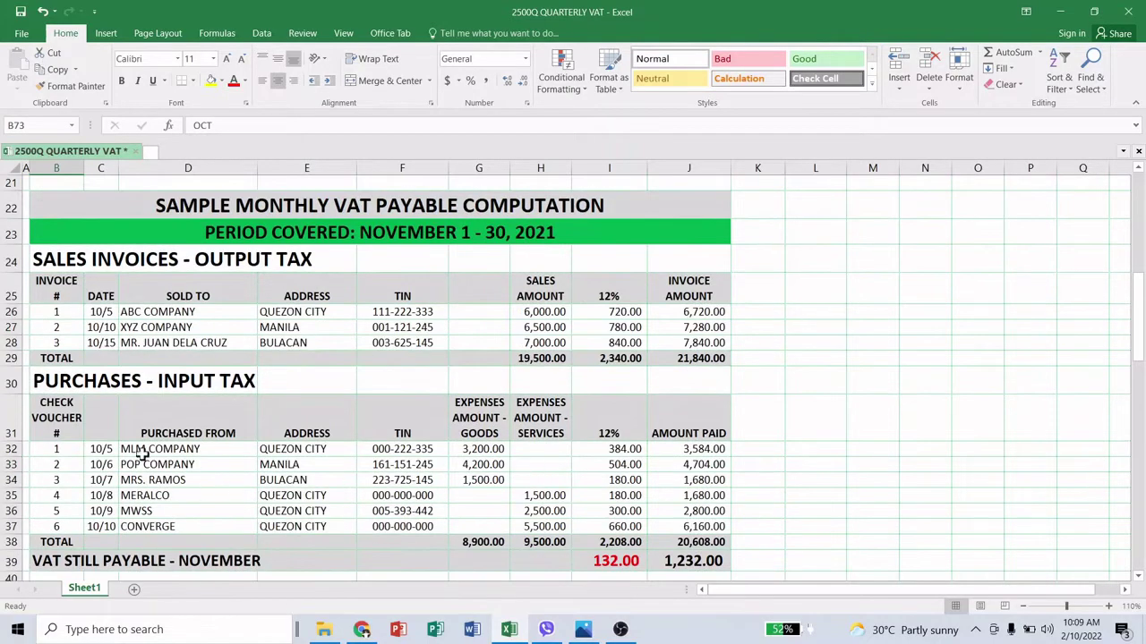
scroll(376, 340, "up", 7)
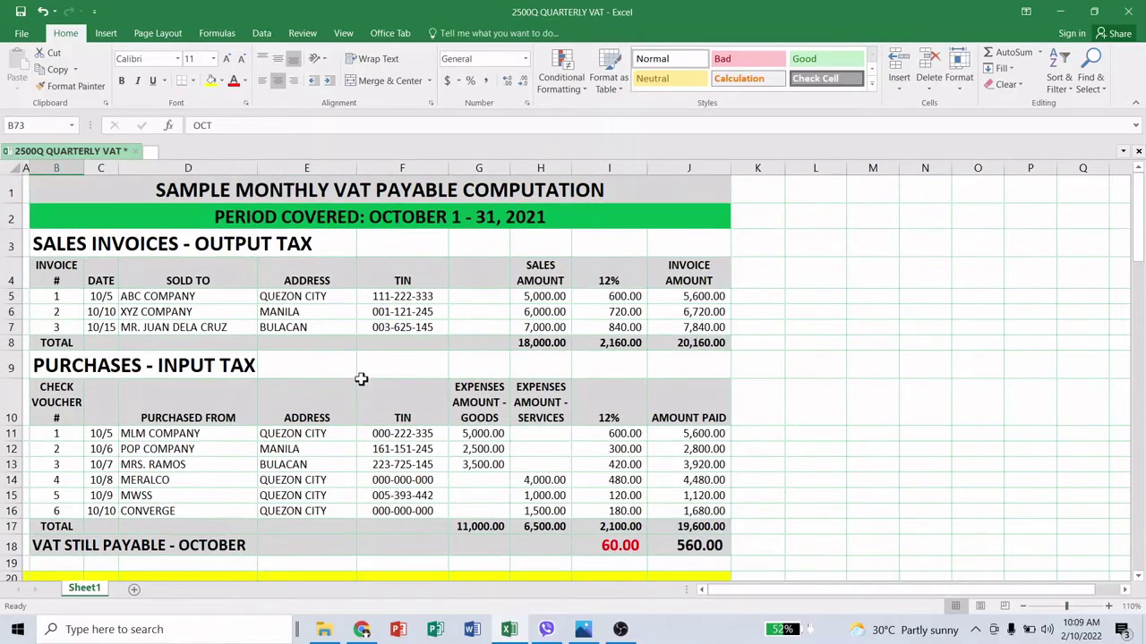
left_click(476, 526)
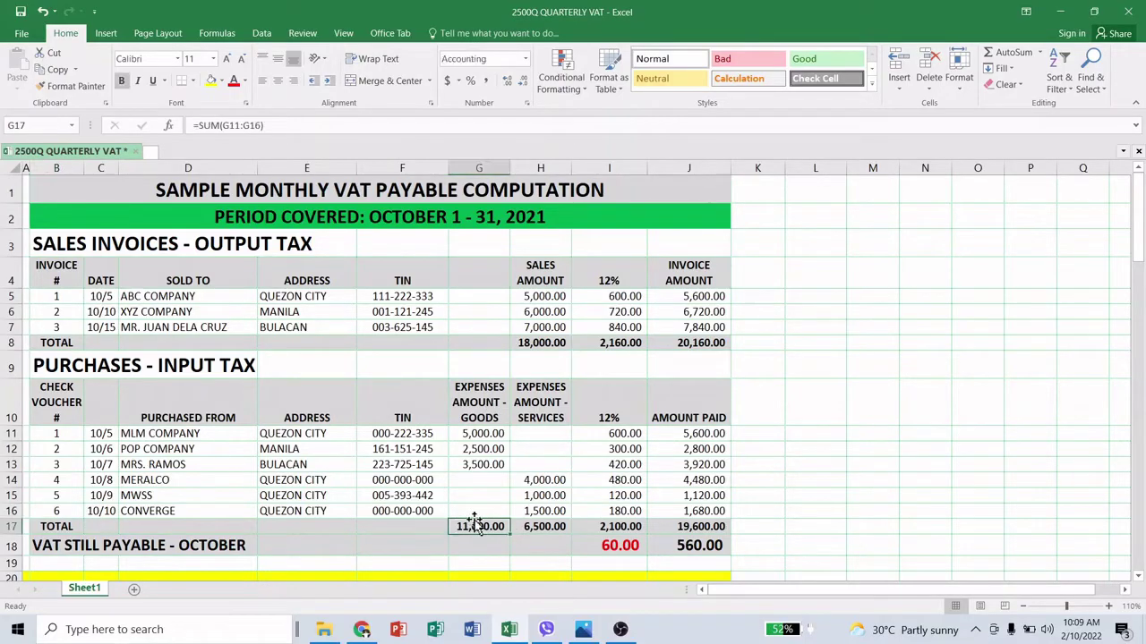
left_click(543, 526)
scroll(532, 431, "down", 17)
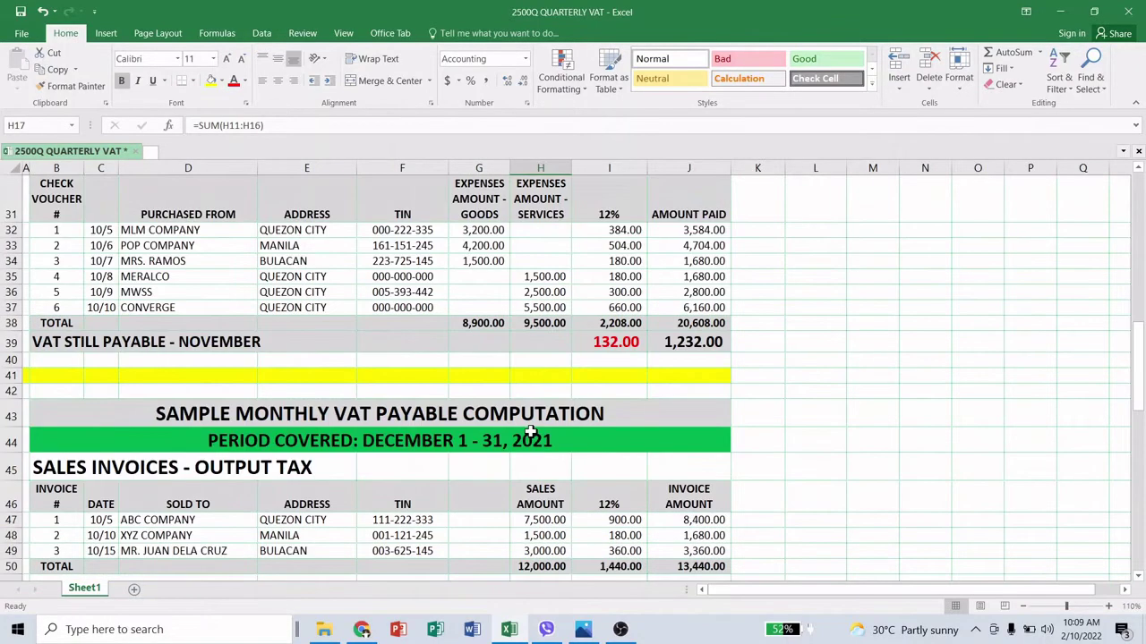
scroll(530, 433, "down", 3)
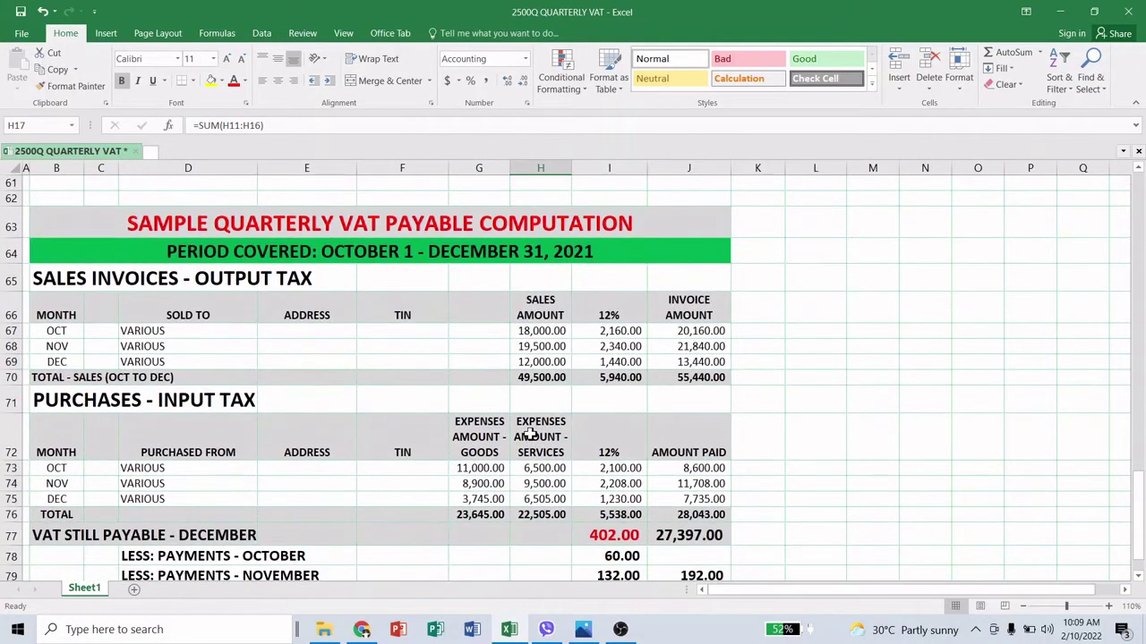
left_click(484, 468)
left_click(540, 468)
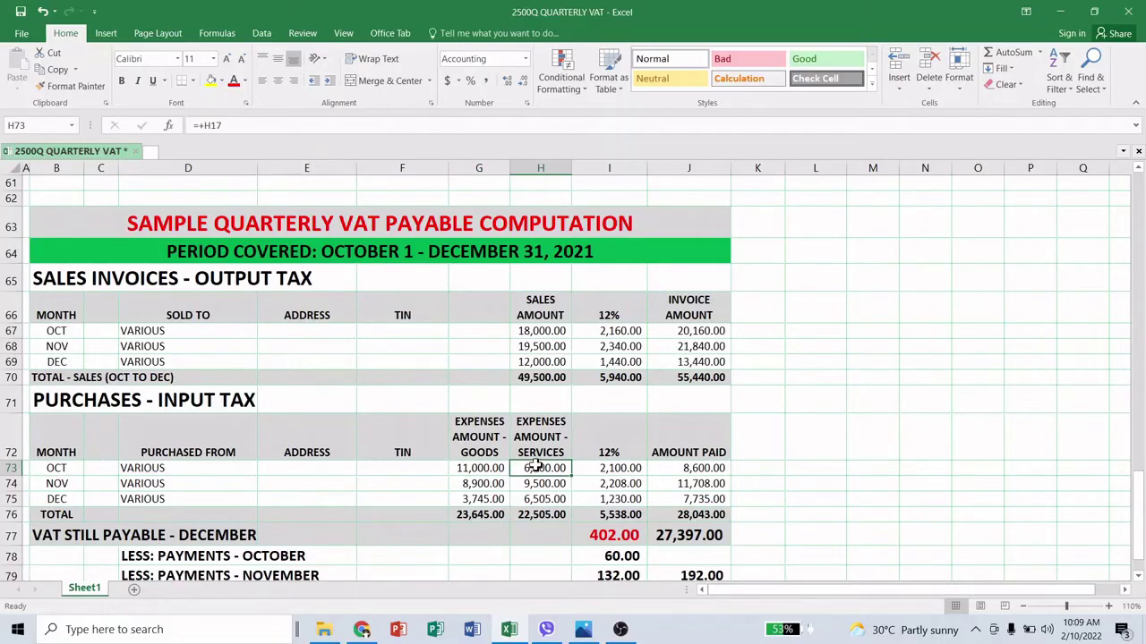
Trace the quarterly November goods and services purchases in G74 and H74 back to the November totals in G38 and H38.
left_click(64, 484)
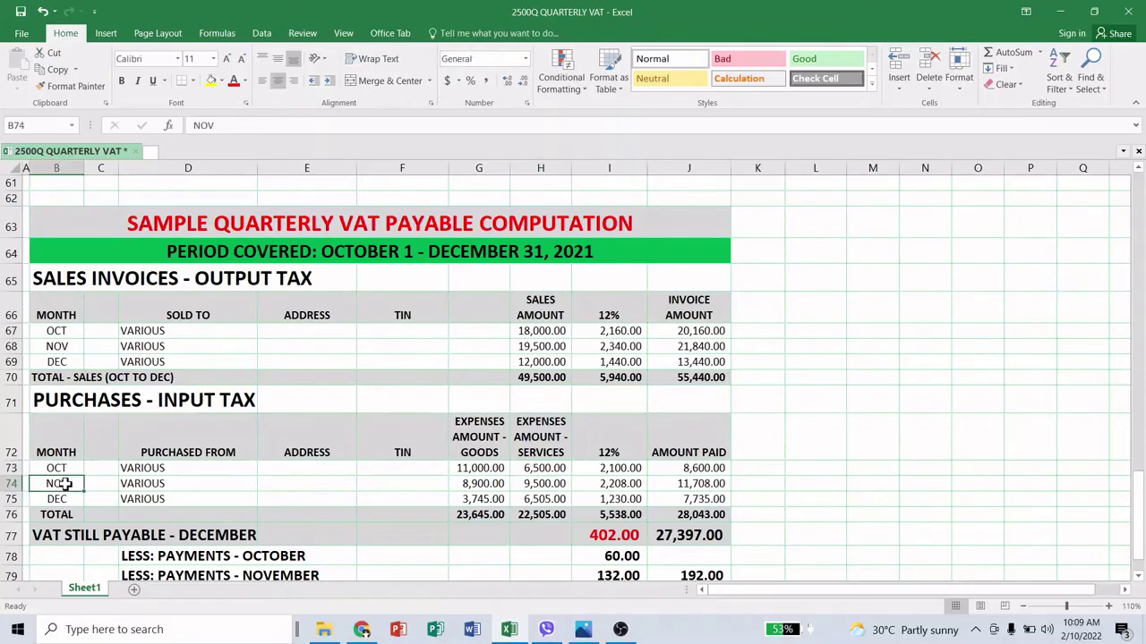
left_click(483, 485)
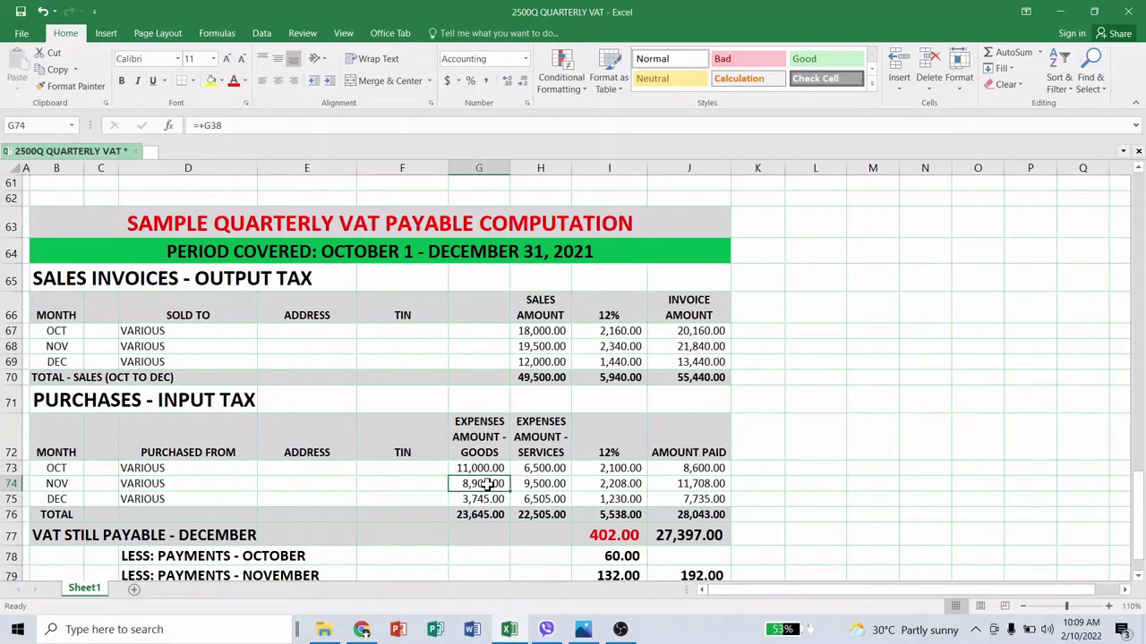
left_click(540, 485)
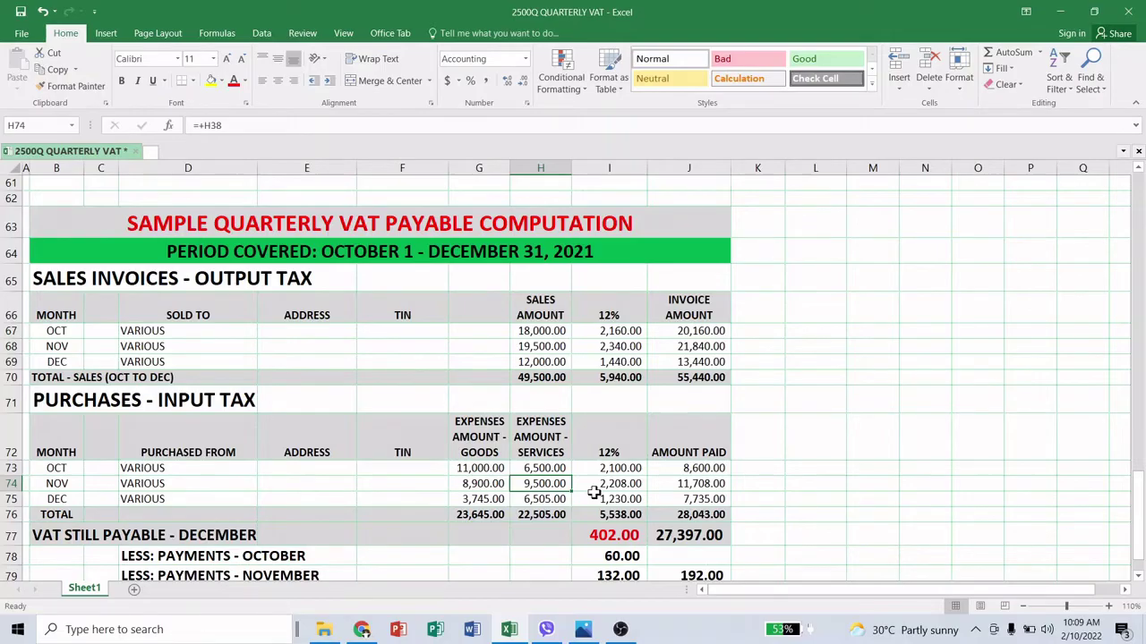
scroll(594, 492, "up", 7)
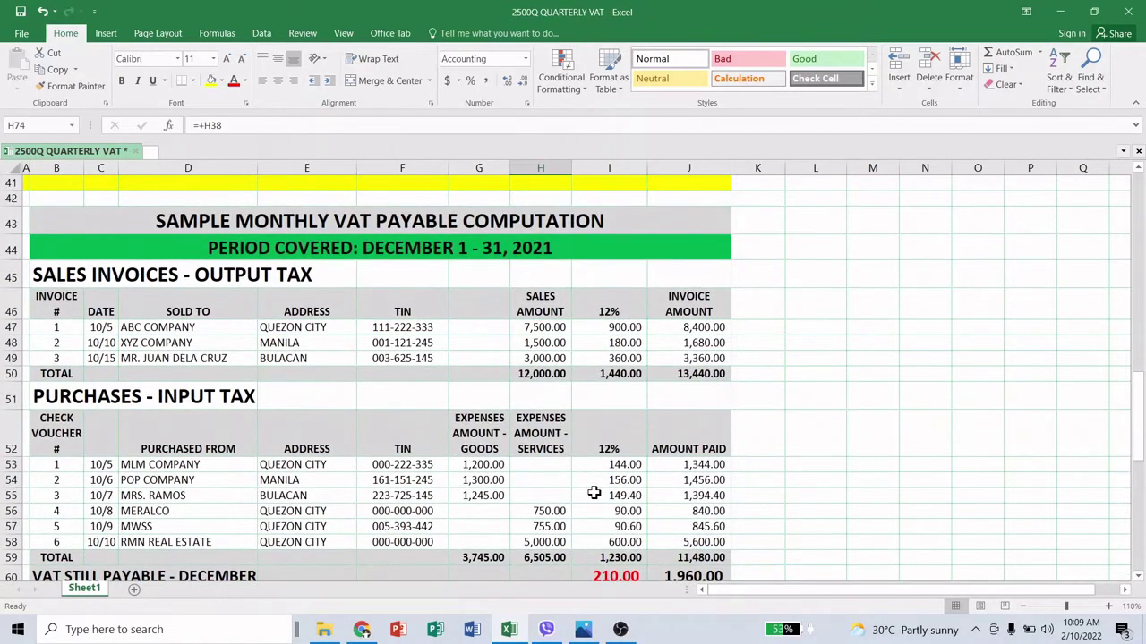
scroll(594, 492, "up", 3)
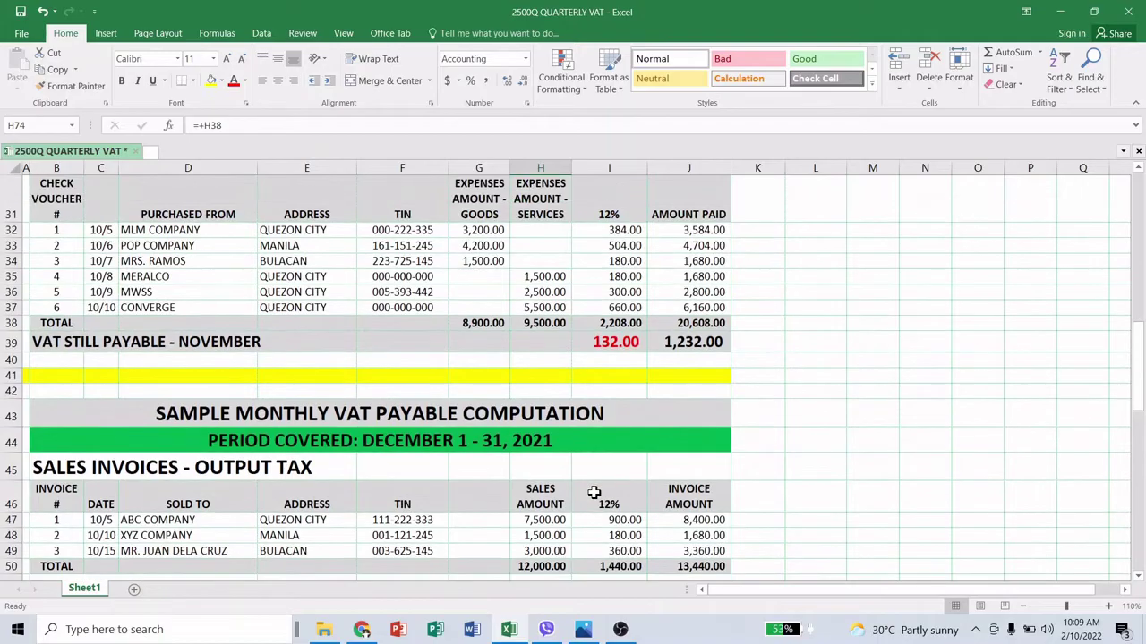
left_click(464, 321)
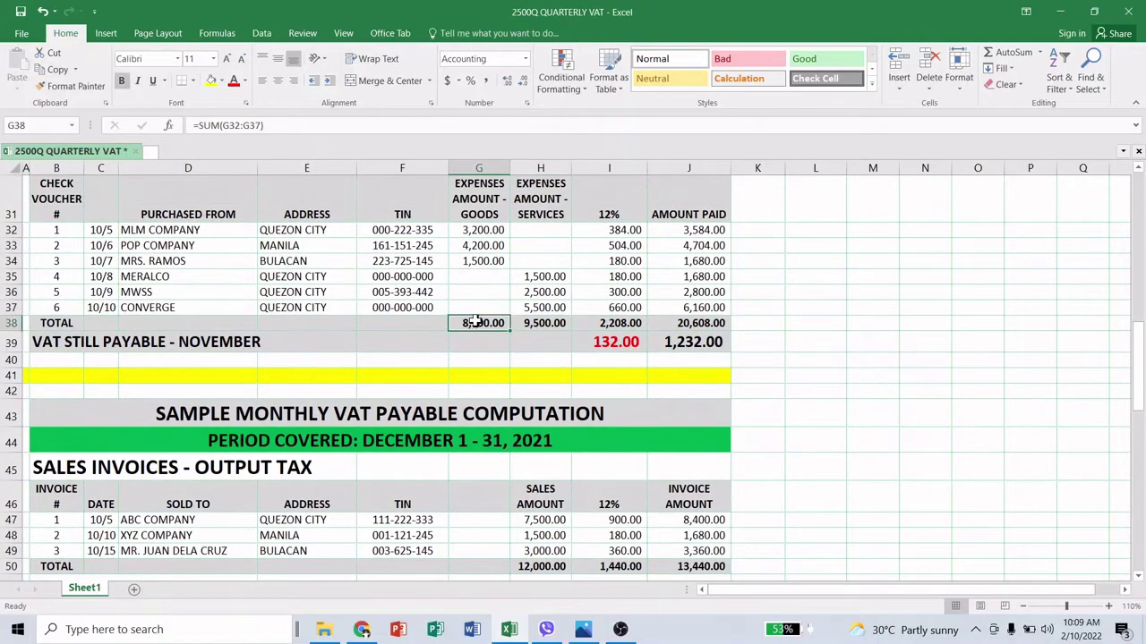
left_click(542, 327)
scroll(541, 327, "down", 10)
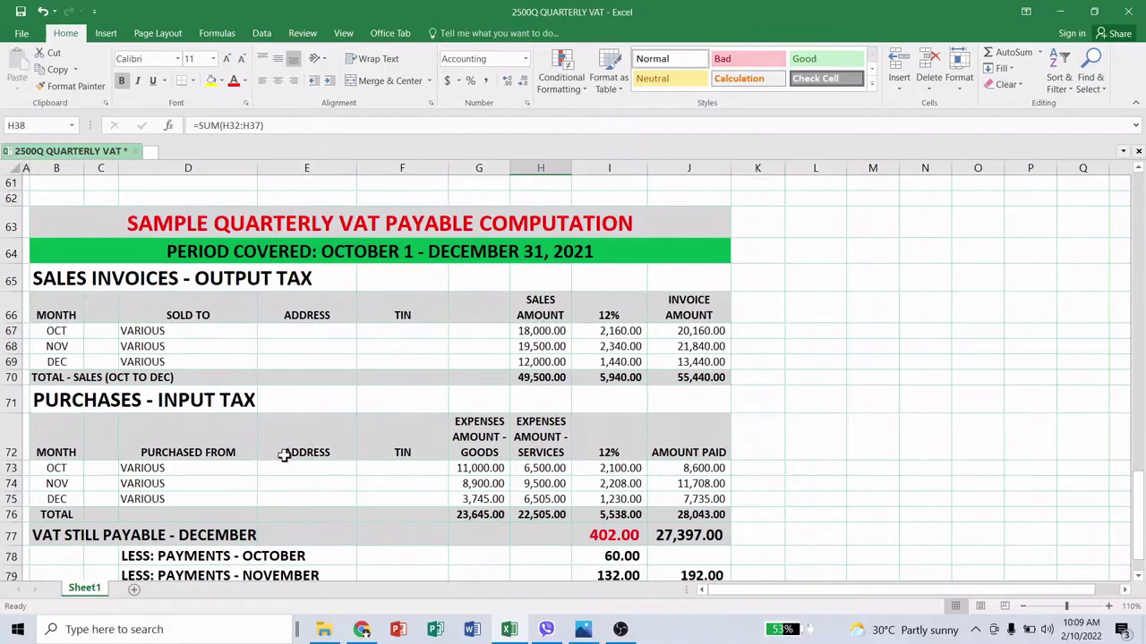
Trace the quarterly December goods and services purchases in G75 and H75 back to the December totals in G59 and H59.
left_click(64, 498)
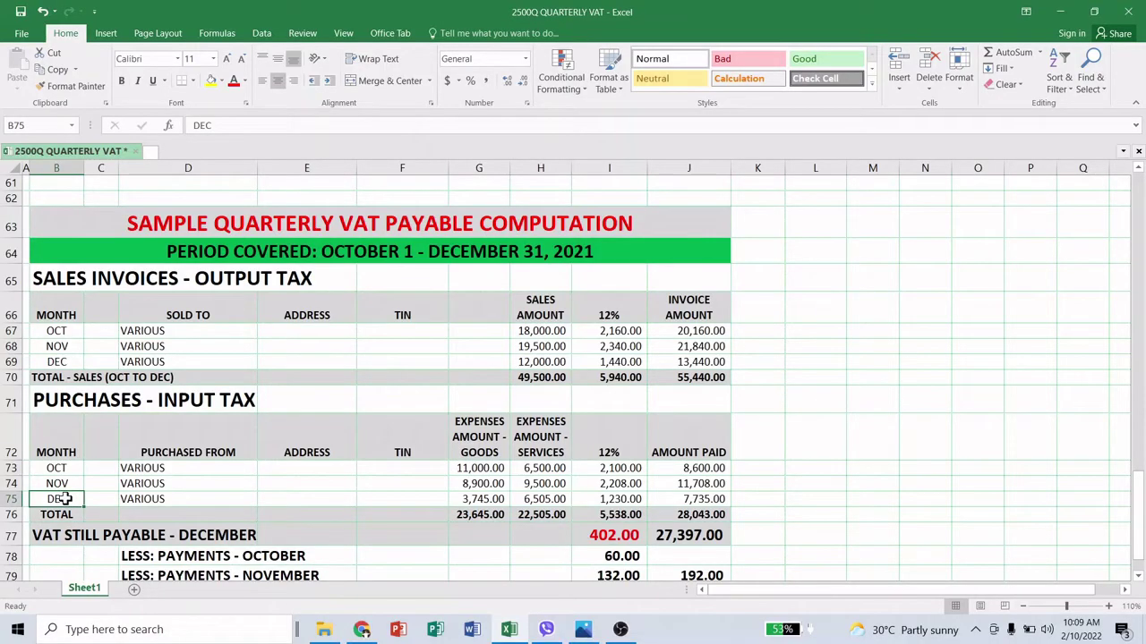
left_click(465, 501)
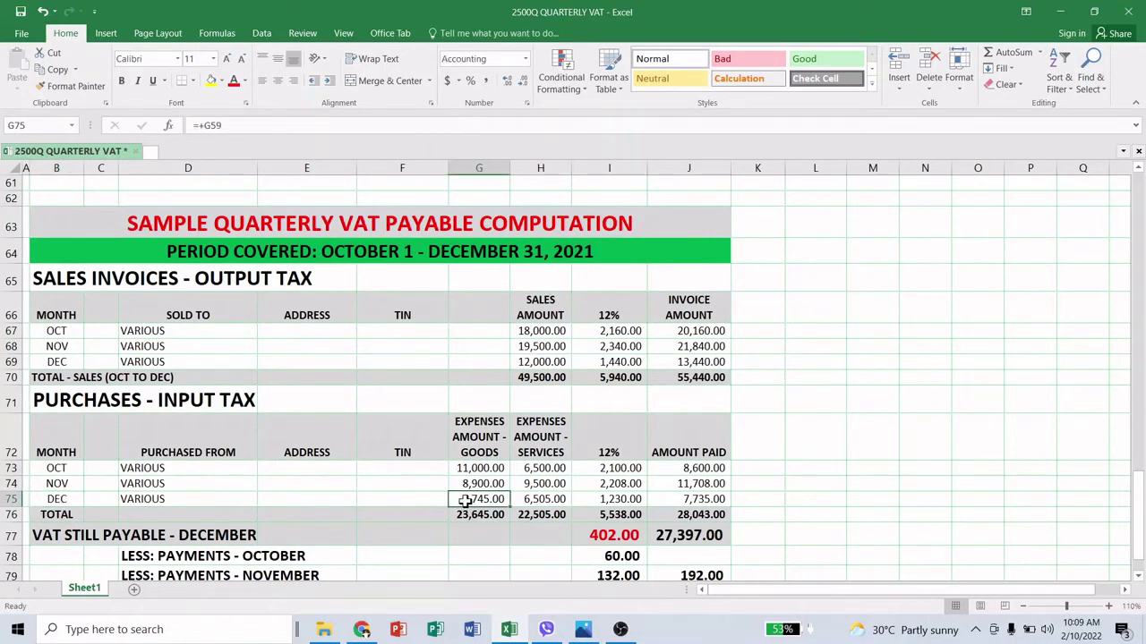
scroll(464, 500, "up", 3)
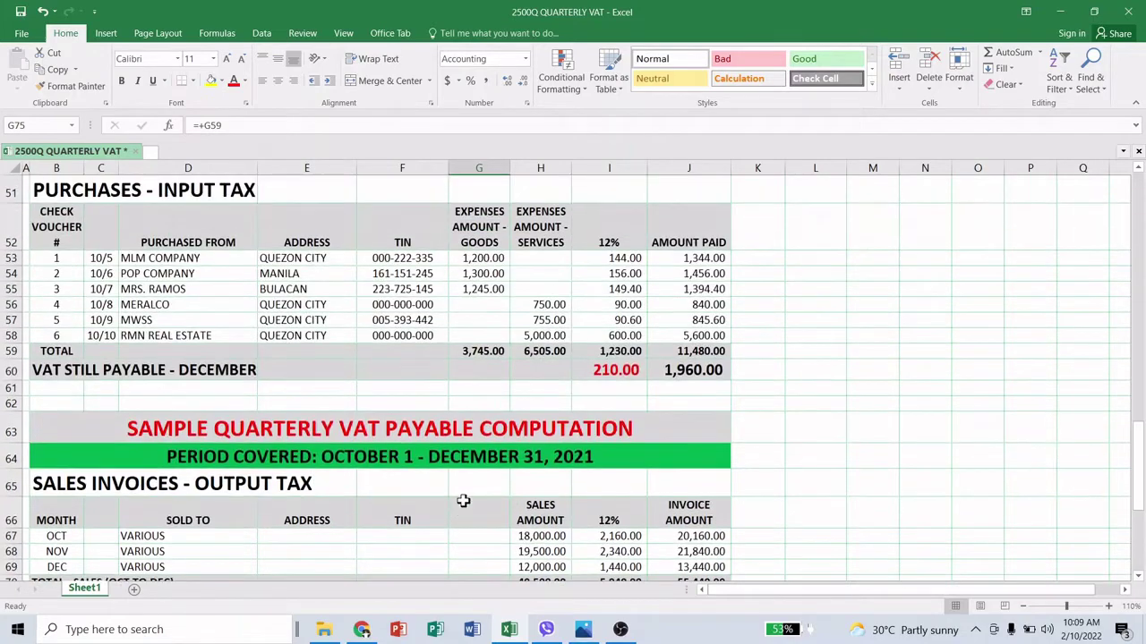
left_click(483, 351)
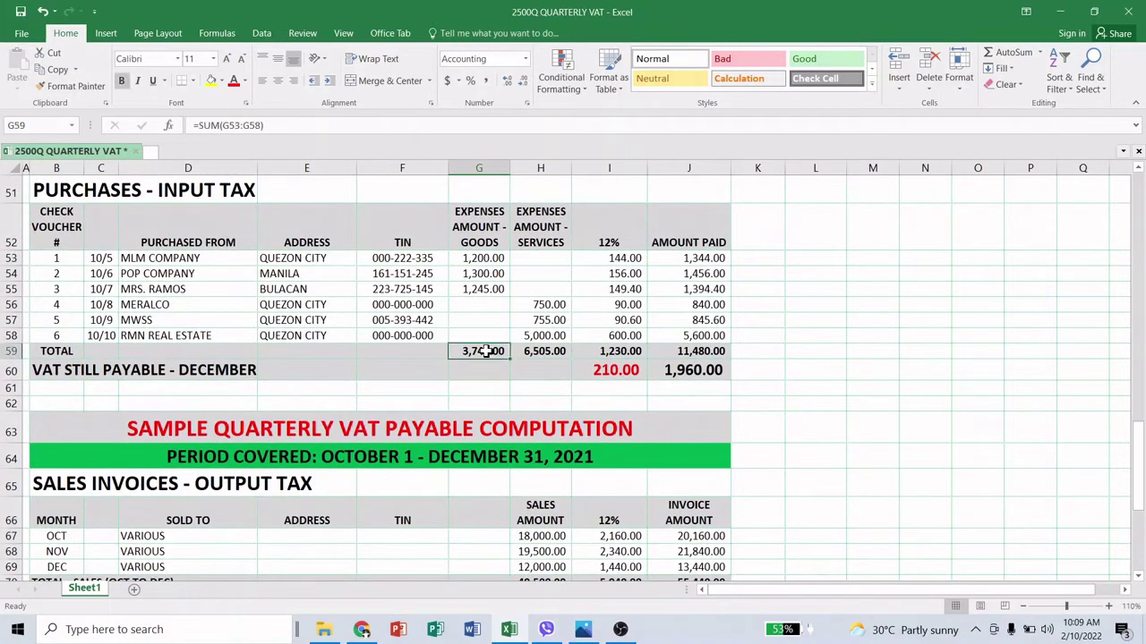
scroll(467, 423, "down", 3)
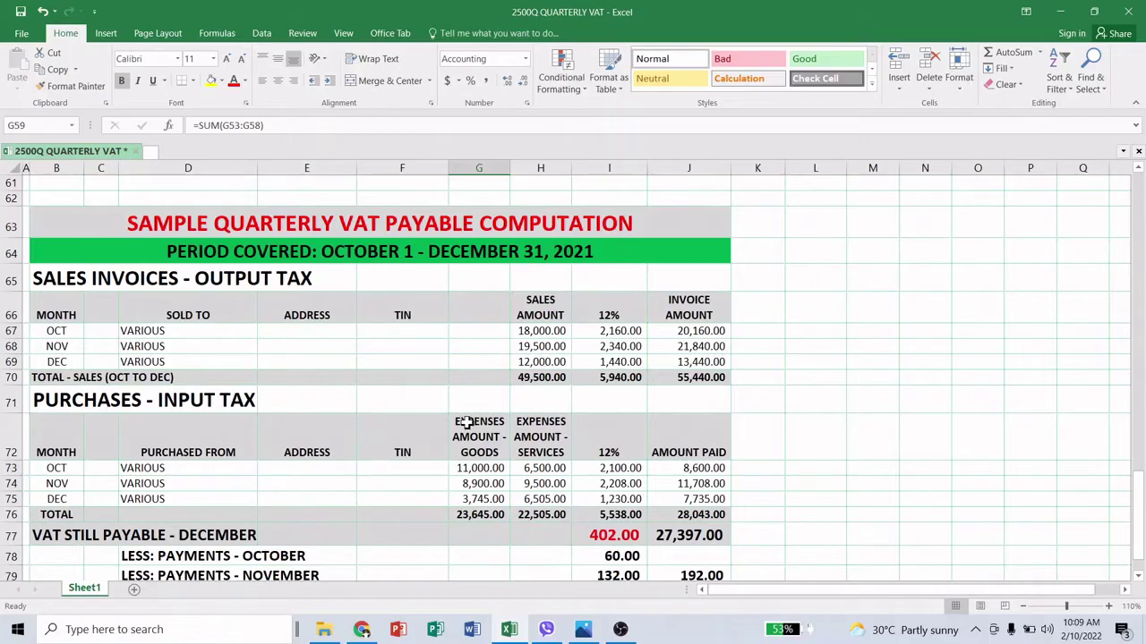
left_click(535, 501)
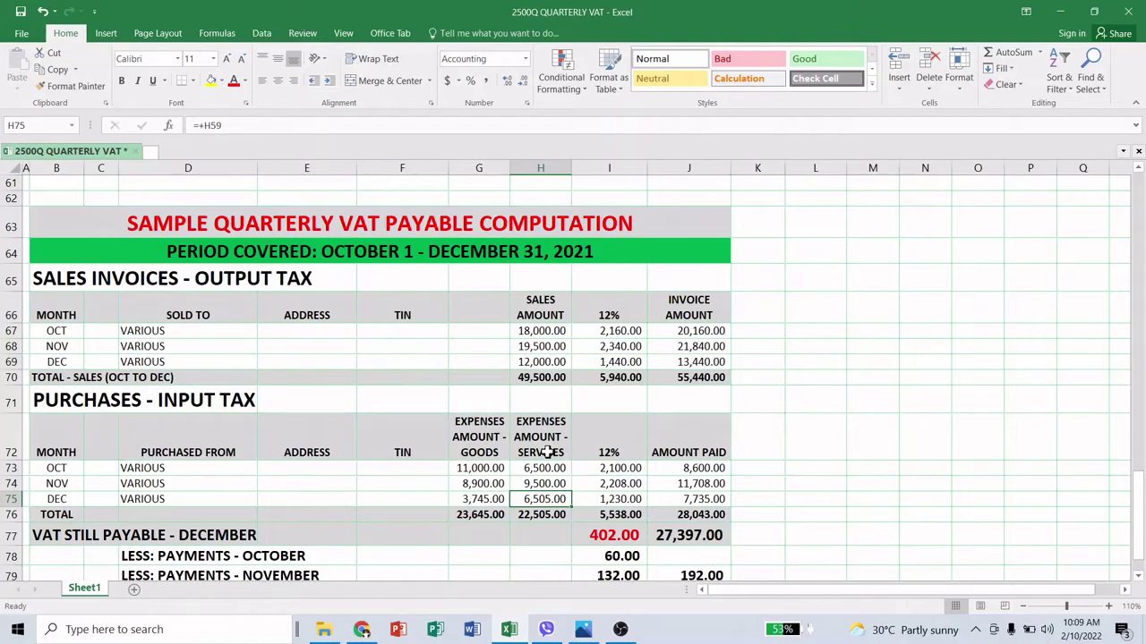
scroll(544, 452, "up", 7)
left_click(534, 556)
scroll(528, 535, "down", 10)
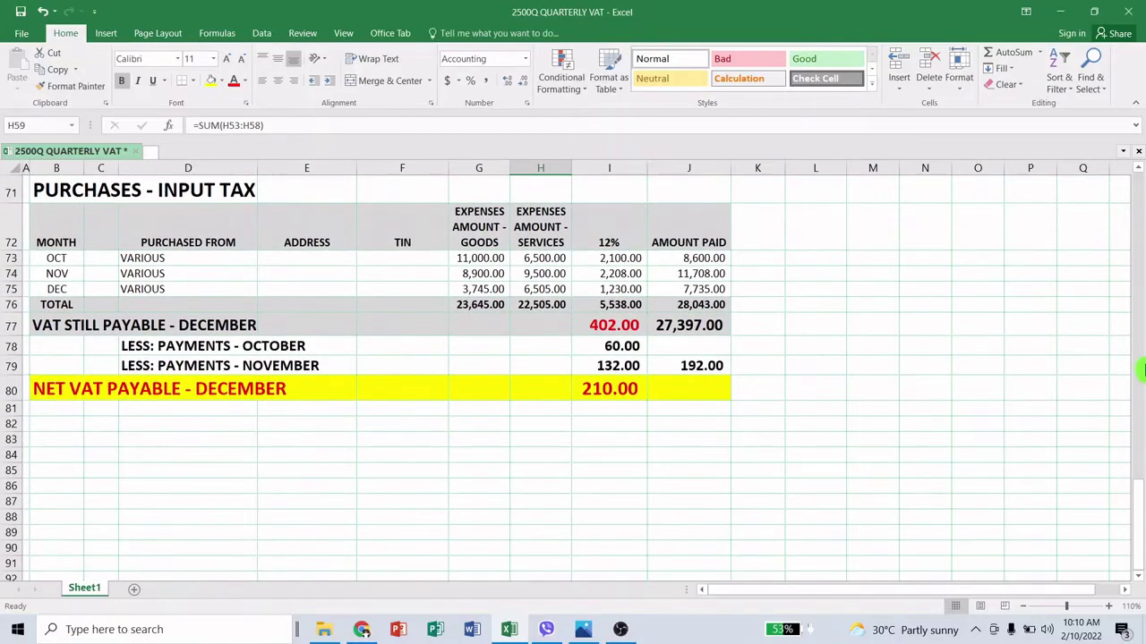
Review the October, November and December rows in both the sales and purchases sections of the quarterly computation.
left_click(1137, 360)
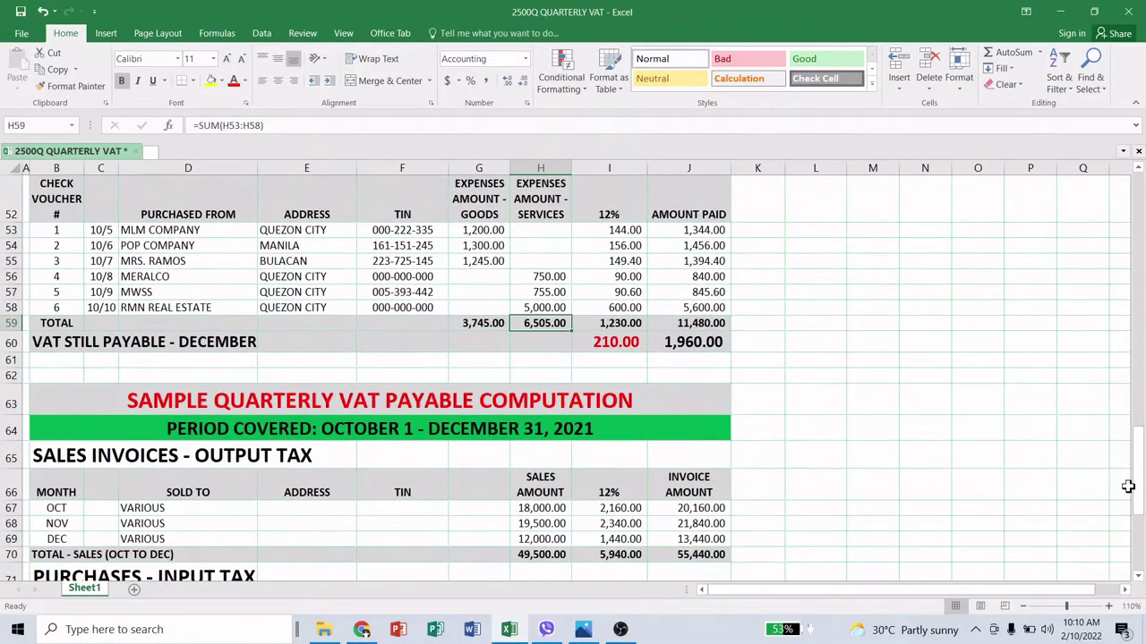
left_click(1133, 486)
left_click_drag(1139, 522, 1141, 479)
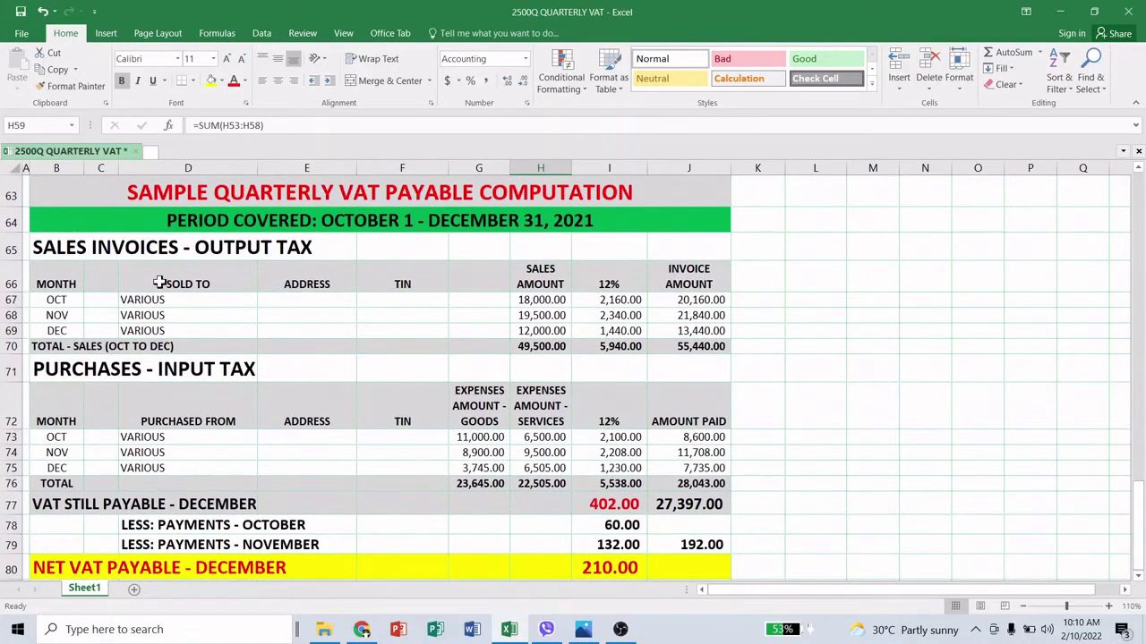
left_click(57, 301)
left_click(57, 314)
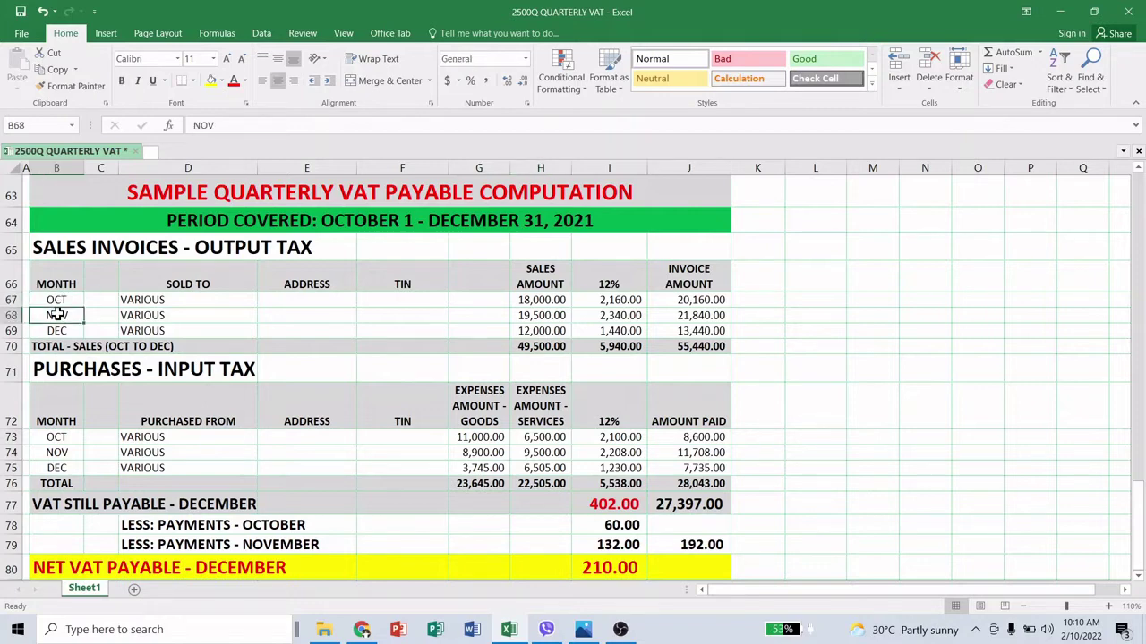
left_click(57, 332)
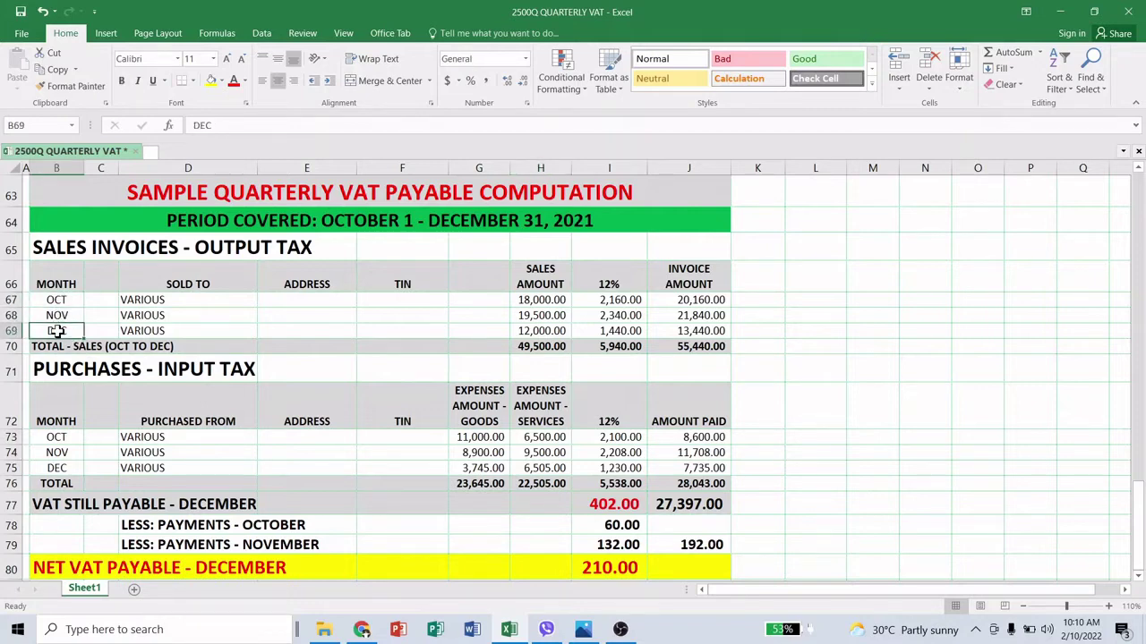
left_click(57, 437)
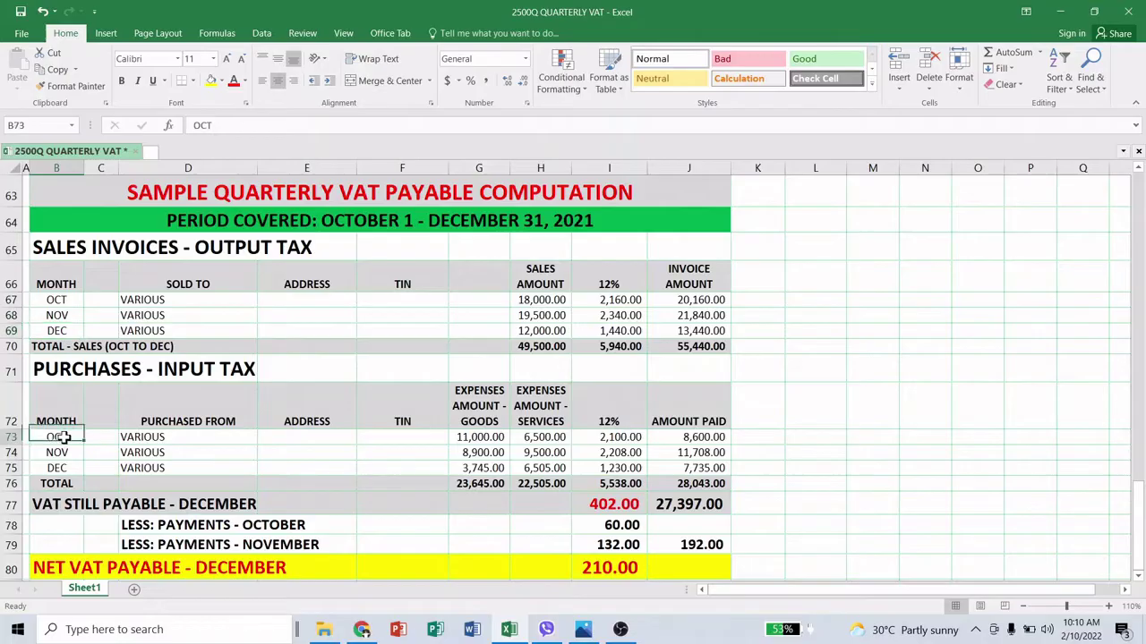
left_click(57, 453)
left_click(57, 468)
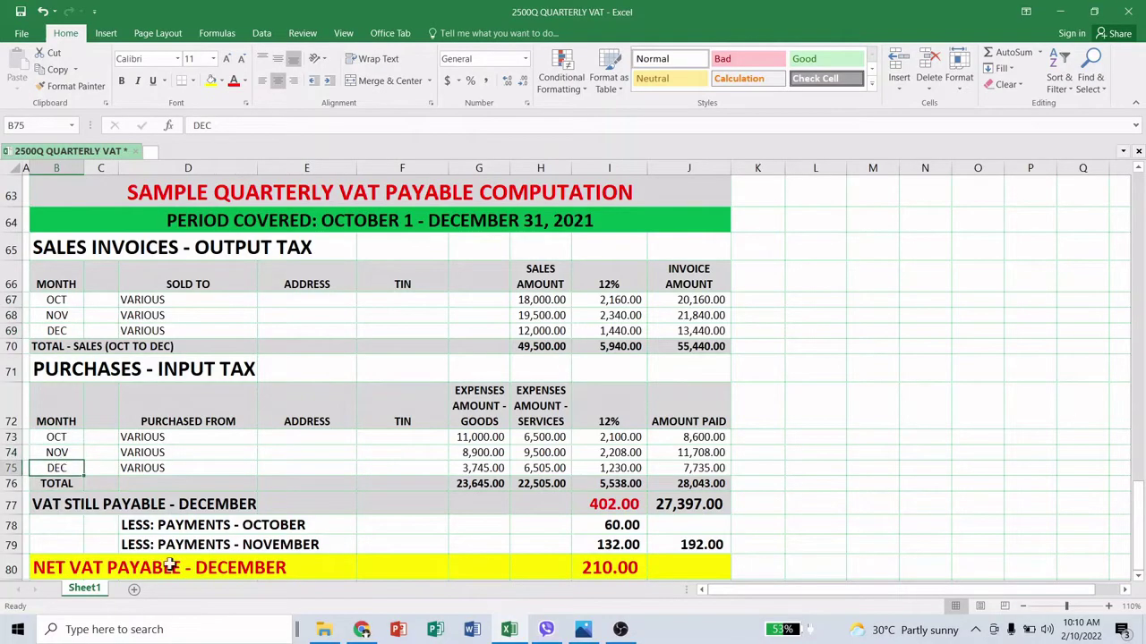
Check the October payment deduction in I78 and the formula for the quarterly VAT still payable in I77.
left_click(615, 525)
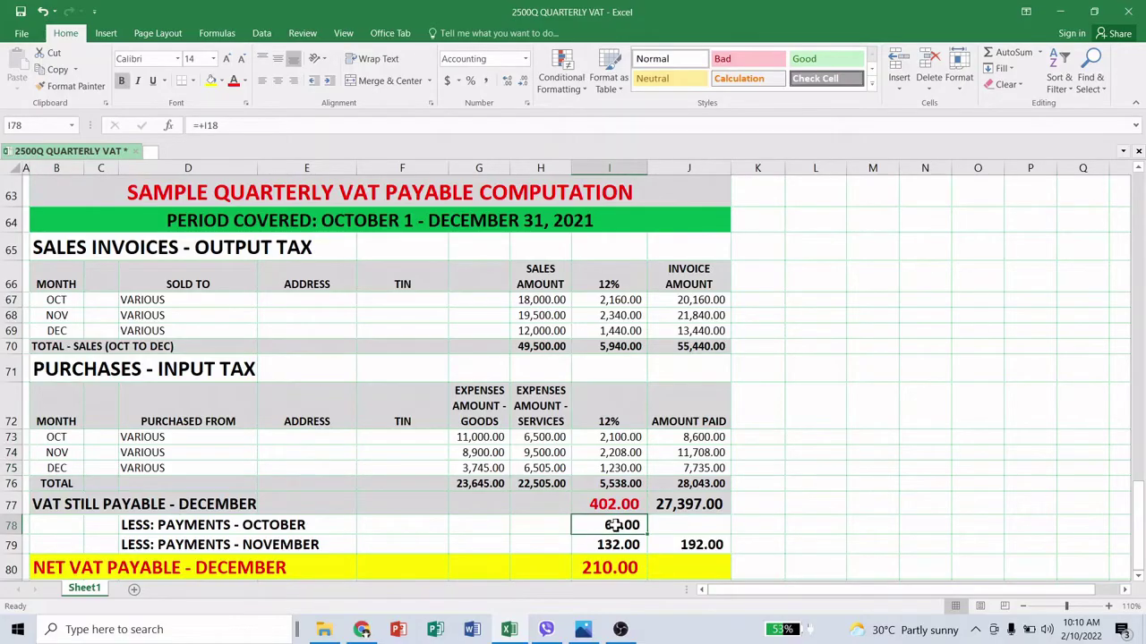
left_click(56, 506)
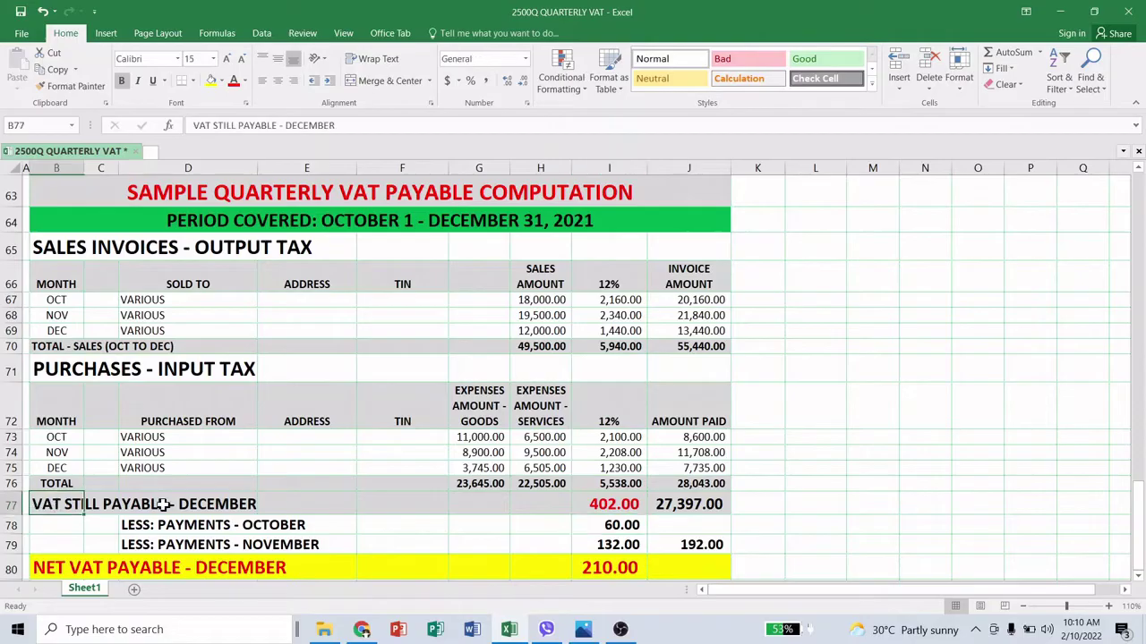
left_click(197, 505)
left_click(615, 502)
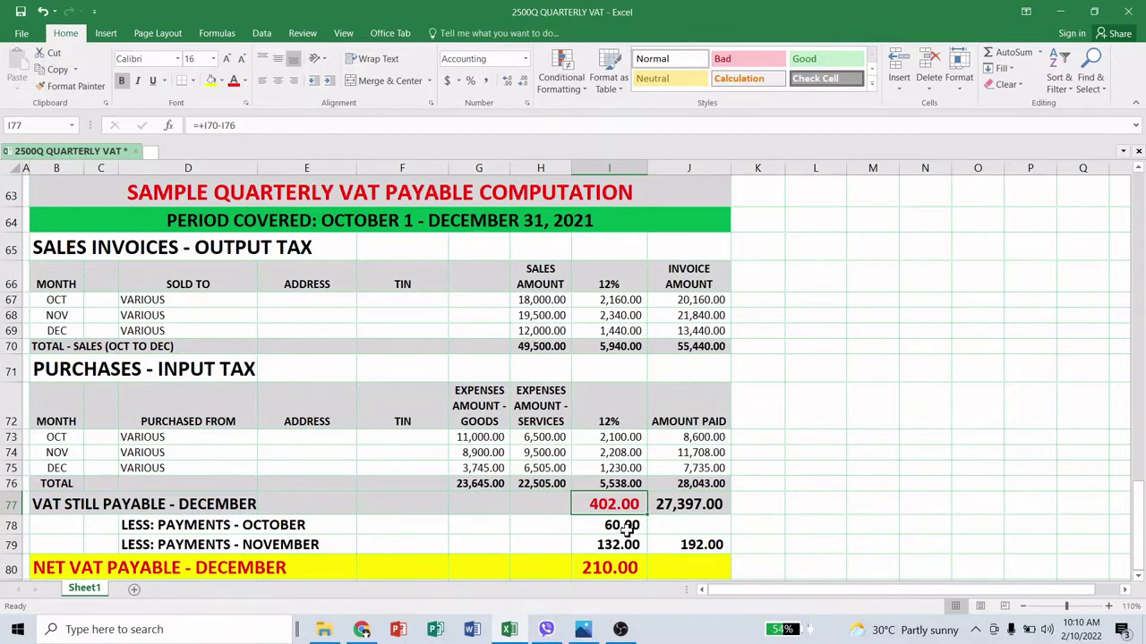
Check the November payment deduction in I79, and trace the October payment in I78 back to October's VAT still payable in I18.
left_click(181, 546)
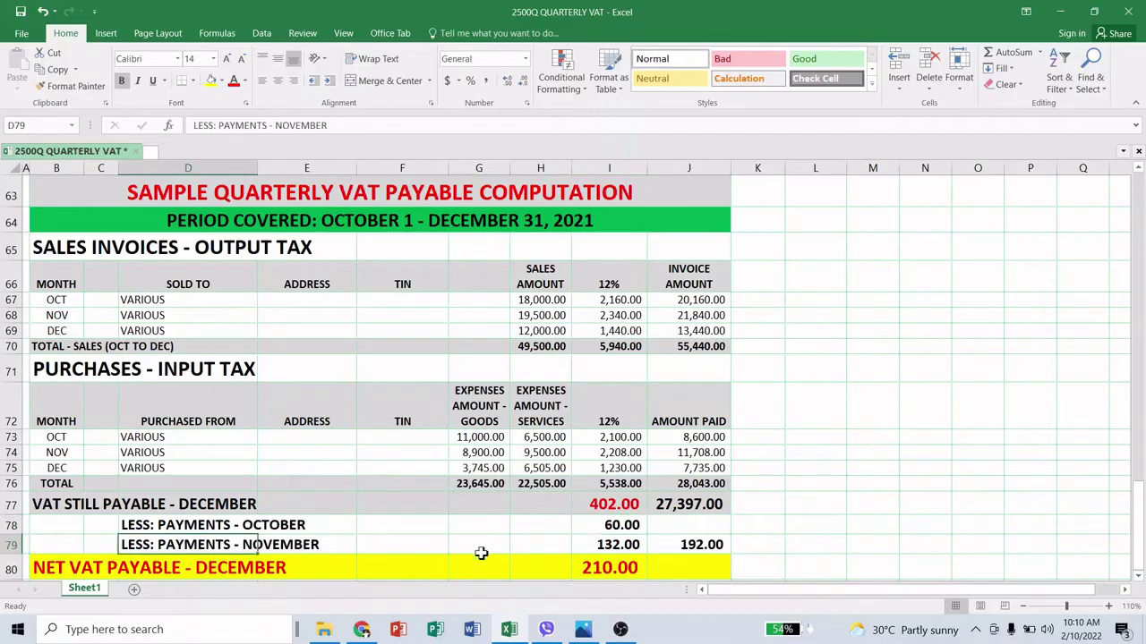
left_click(607, 544)
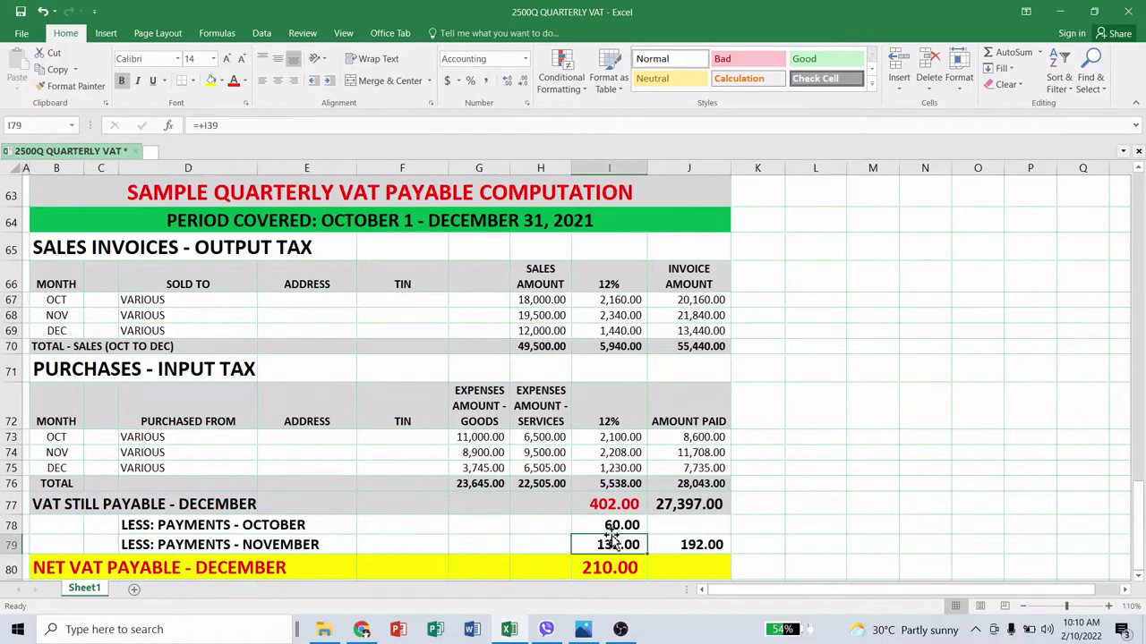
left_click(622, 527)
scroll(560, 437, "up", 20)
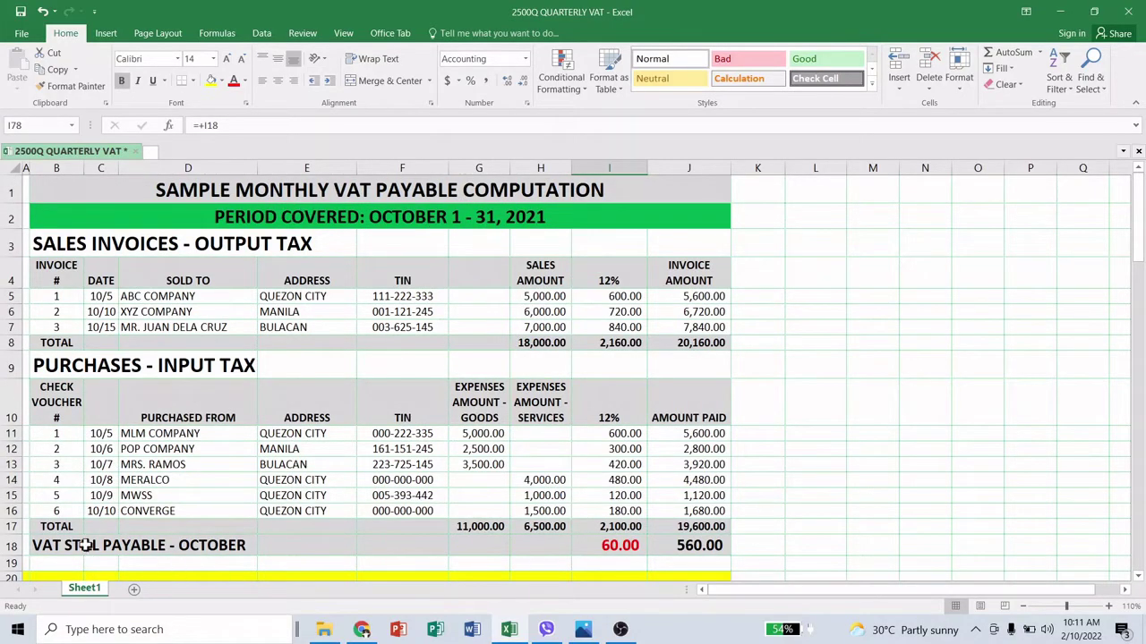
left_click(622, 545)
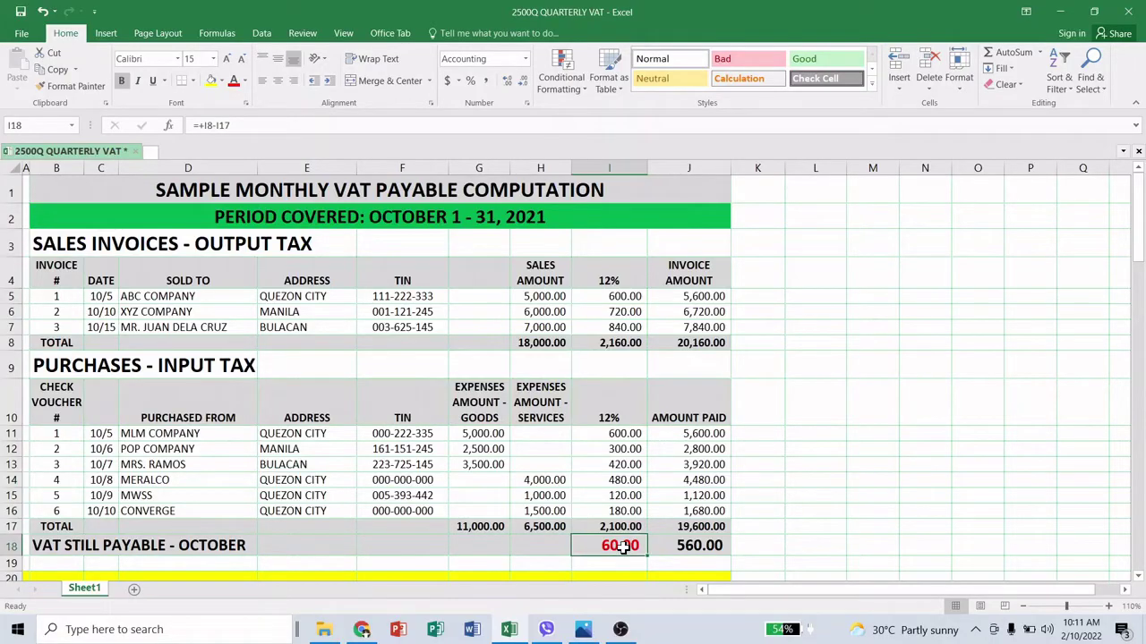
Trace the November payment deduction in I79 back to November's VAT still payable in I39.
scroll(623, 548, "down", 20)
scroll(621, 547, "up", 3)
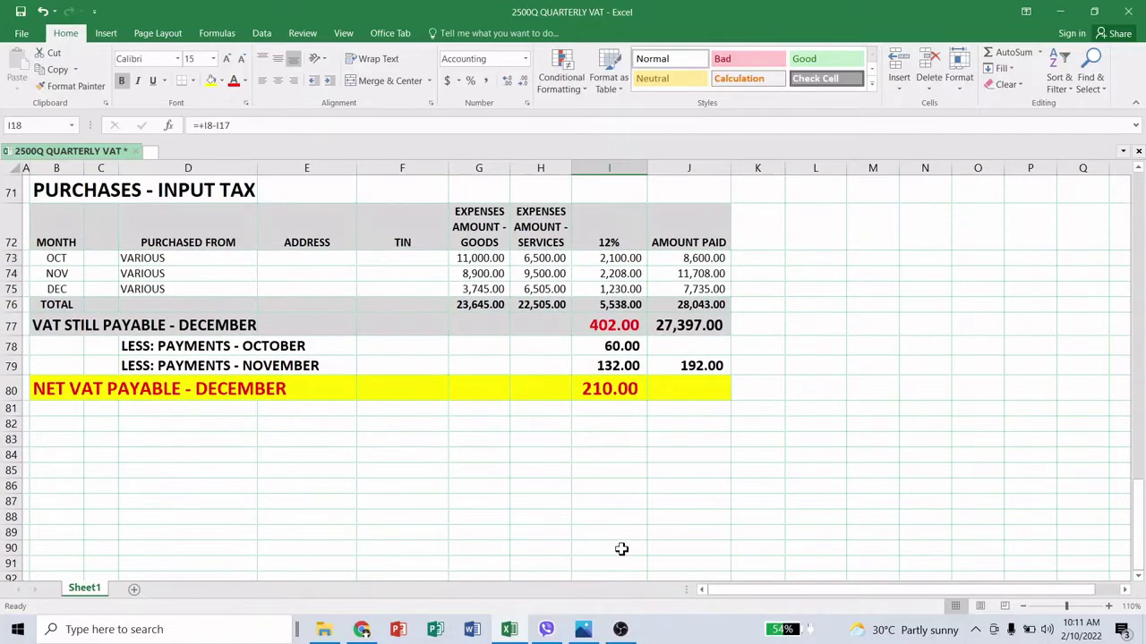
left_click(619, 365)
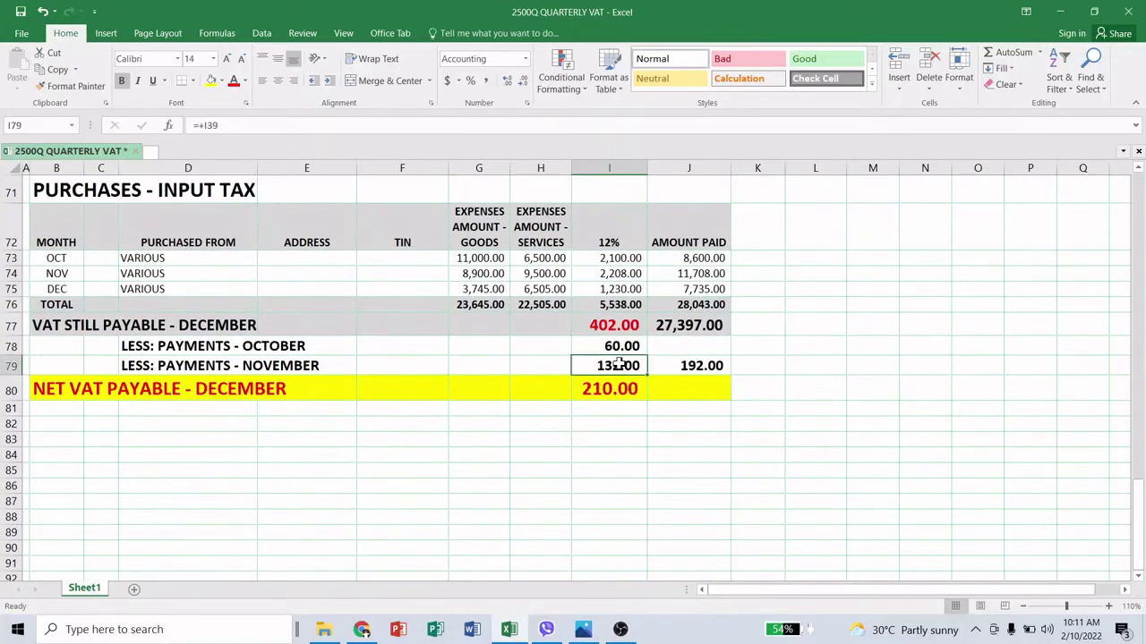
scroll(618, 365, "up", 20)
scroll(619, 363, "down", 9)
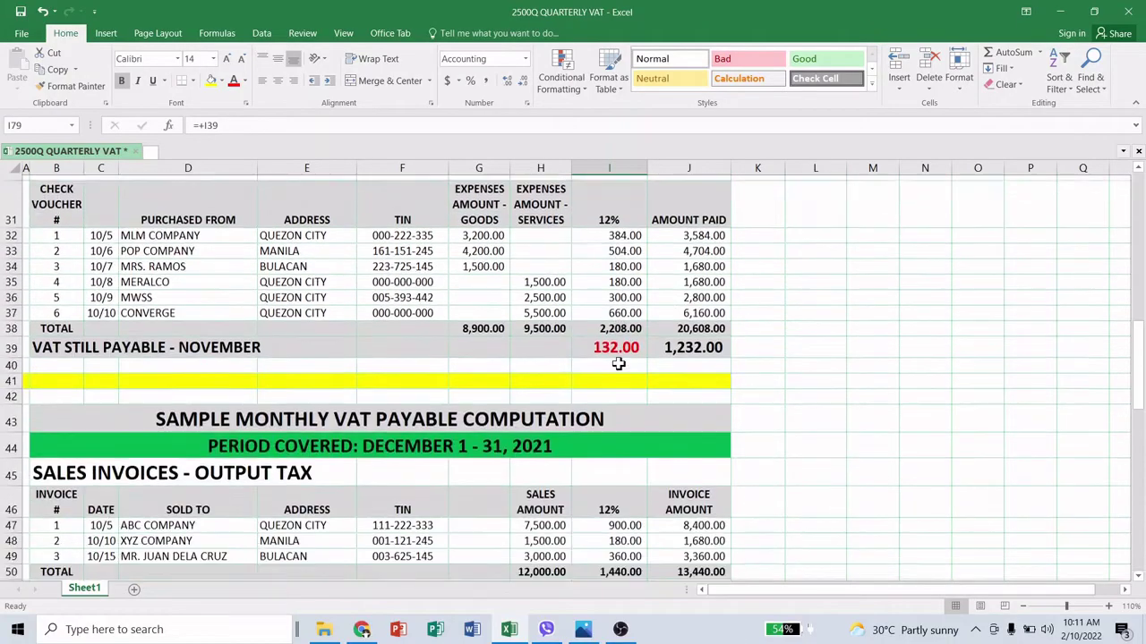
scroll(618, 362, "up", 3)
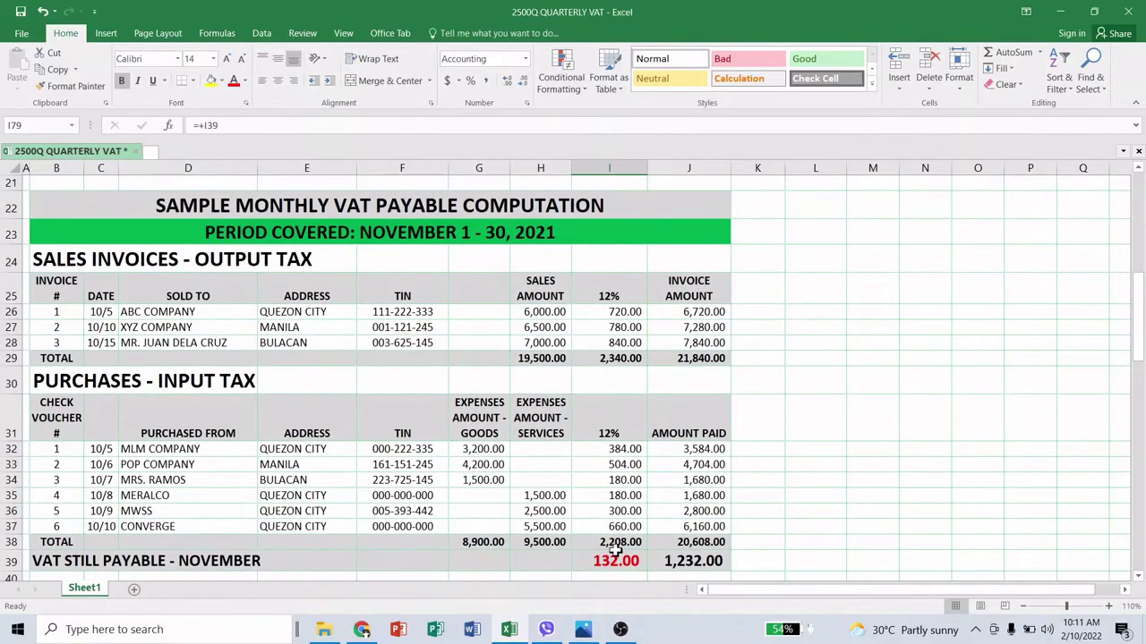
left_click(613, 561)
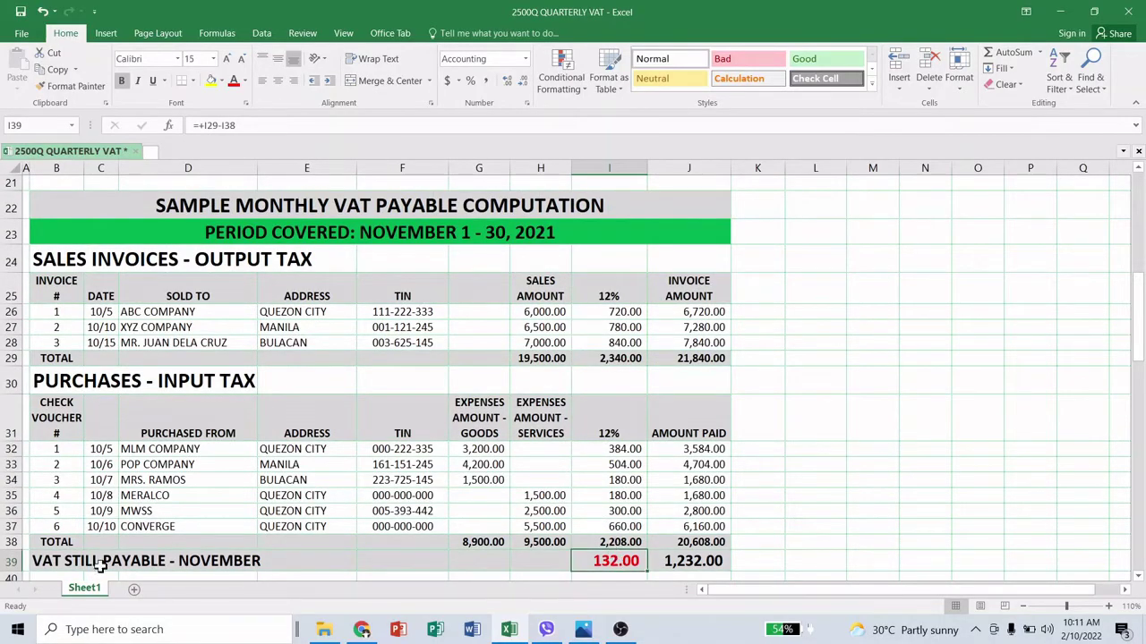
Review the December sales and purchases computation and check the formula for December's VAT still payable in I60.
scroll(388, 537, "down", 7)
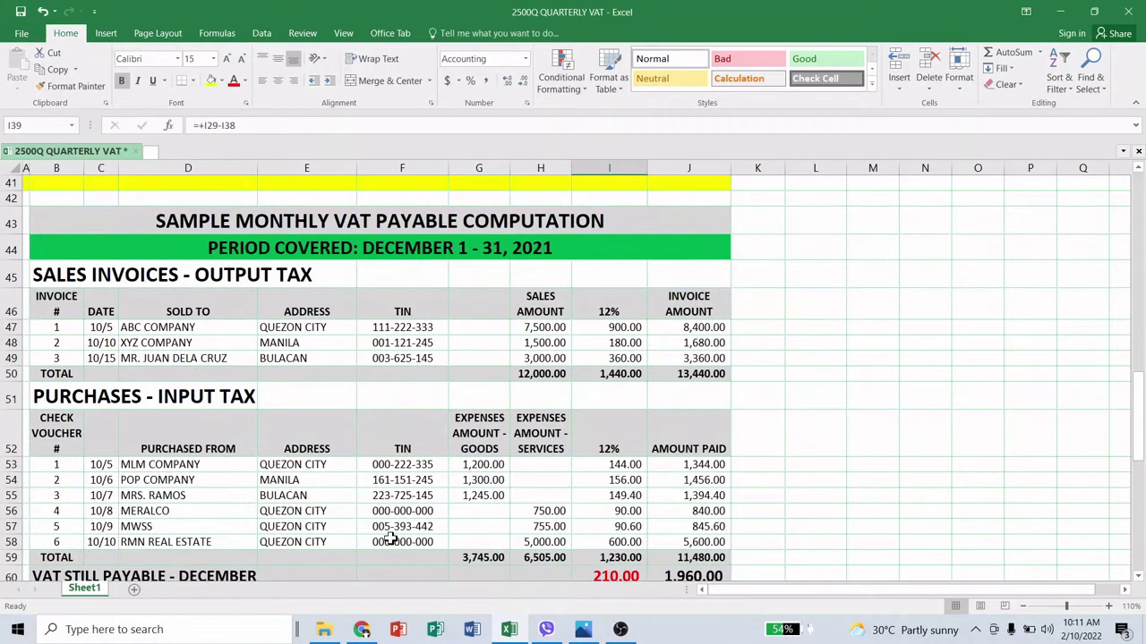
scroll(389, 538, "down", 7)
scroll(390, 538, "up", 3)
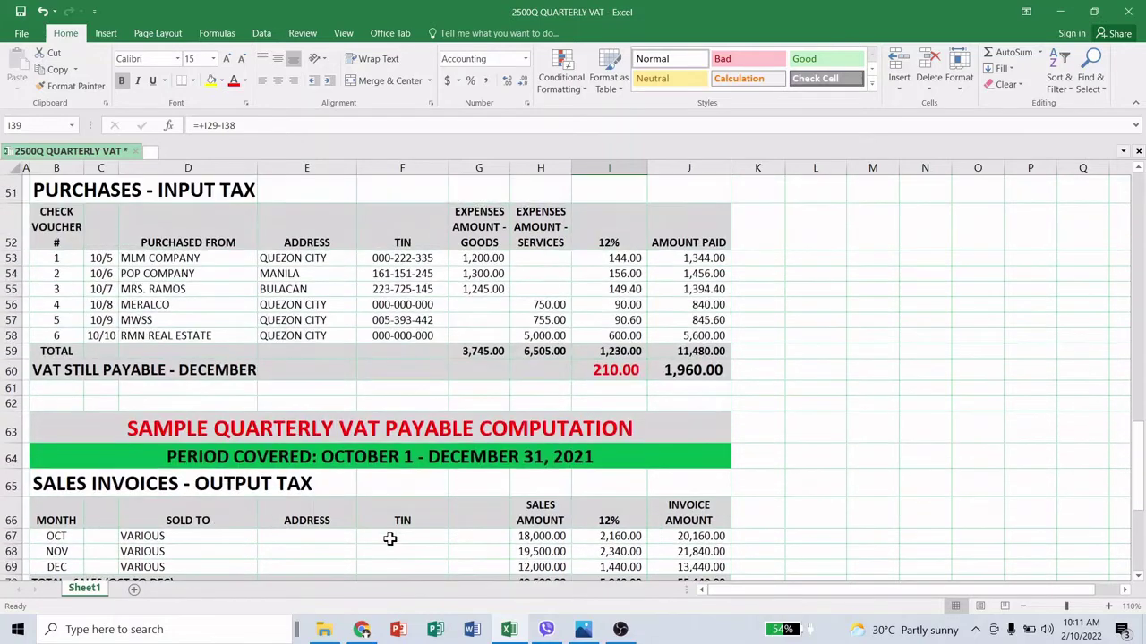
scroll(389, 538, "up", 3)
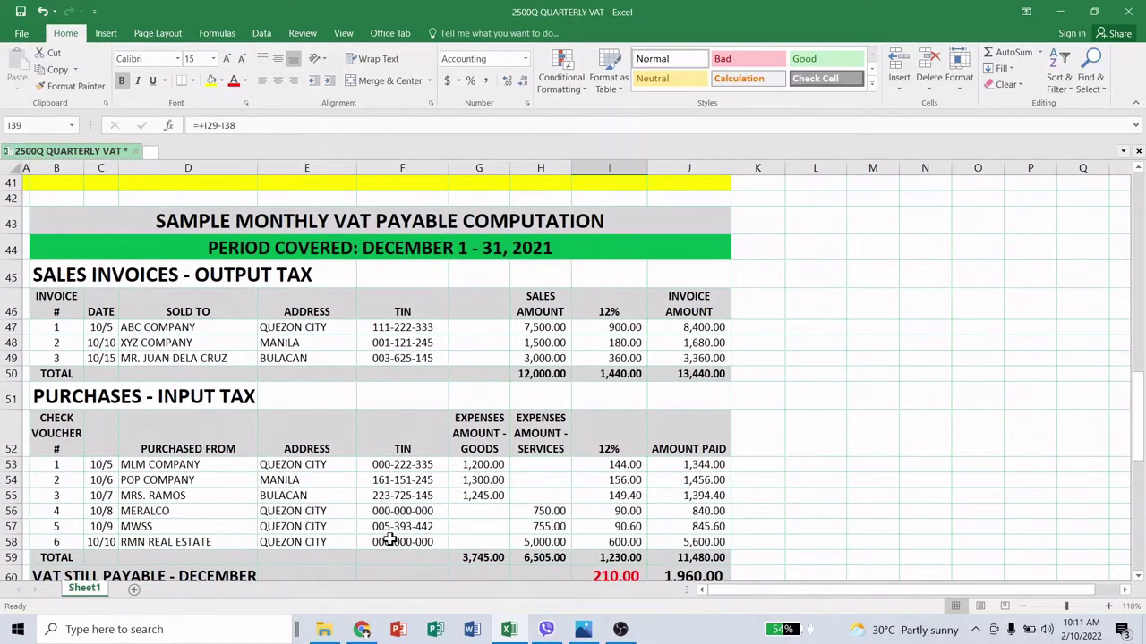
scroll(389, 538, "down", 3)
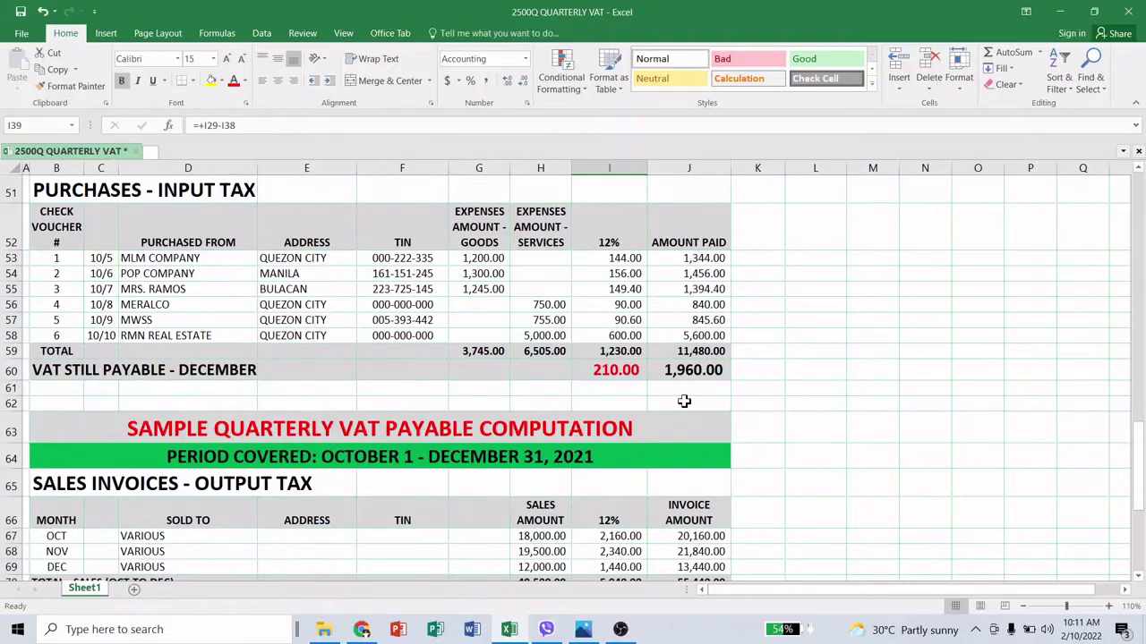
left_click(616, 369)
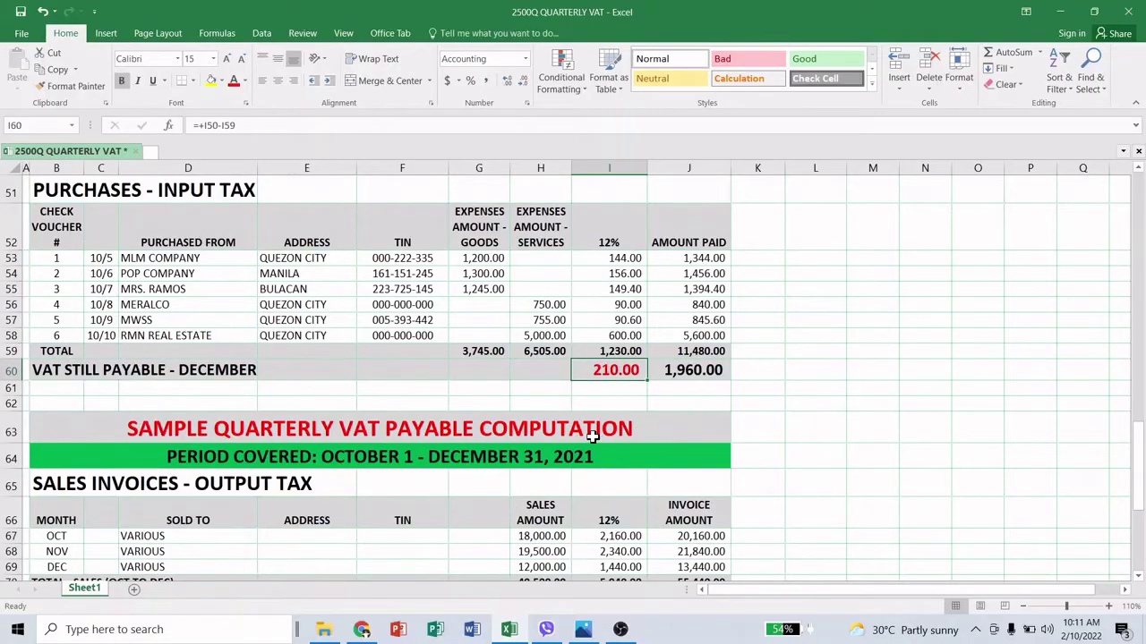
Check the net VAT payable formula in I80 against the October and November payment deductions in I78 and I79.
scroll(592, 436, "down", 3)
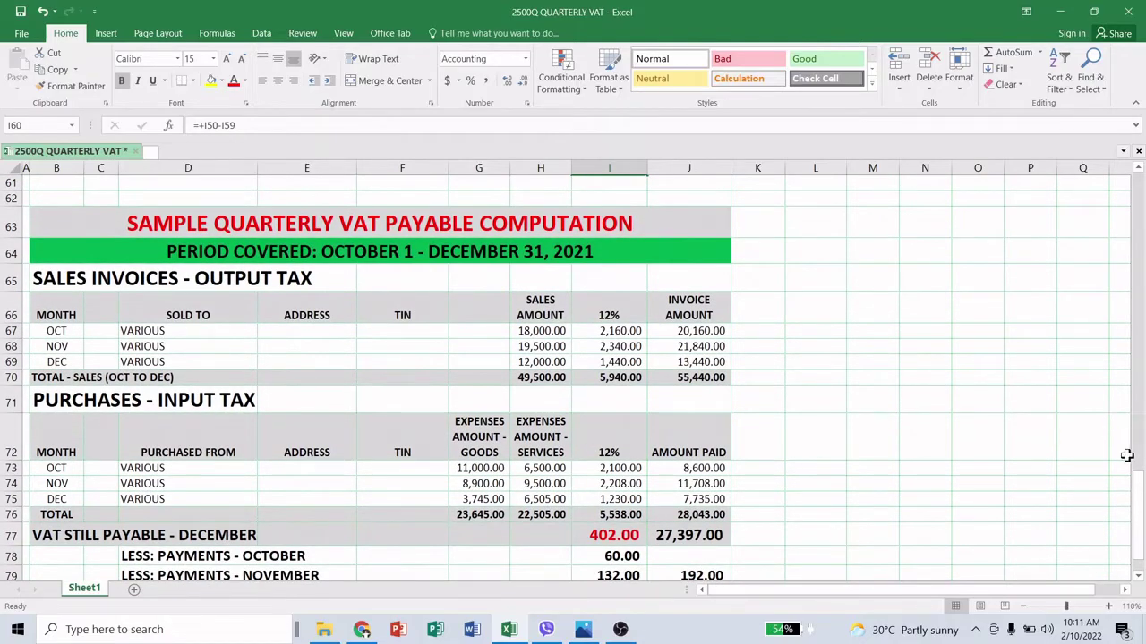
left_click_drag(1138, 512, 1137, 520)
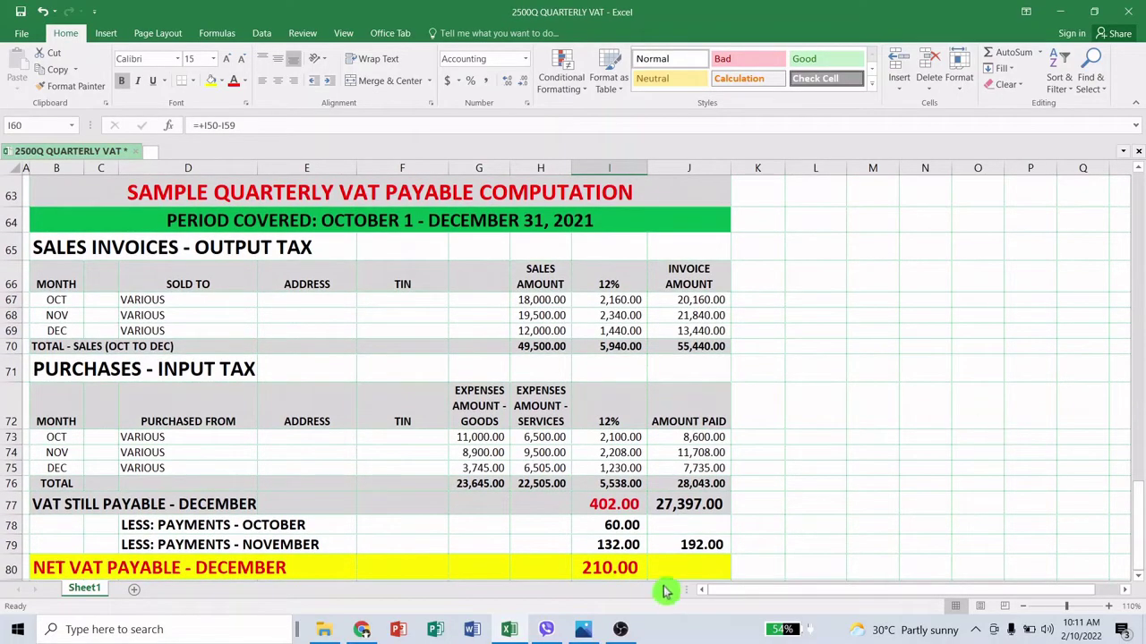
left_click(597, 570)
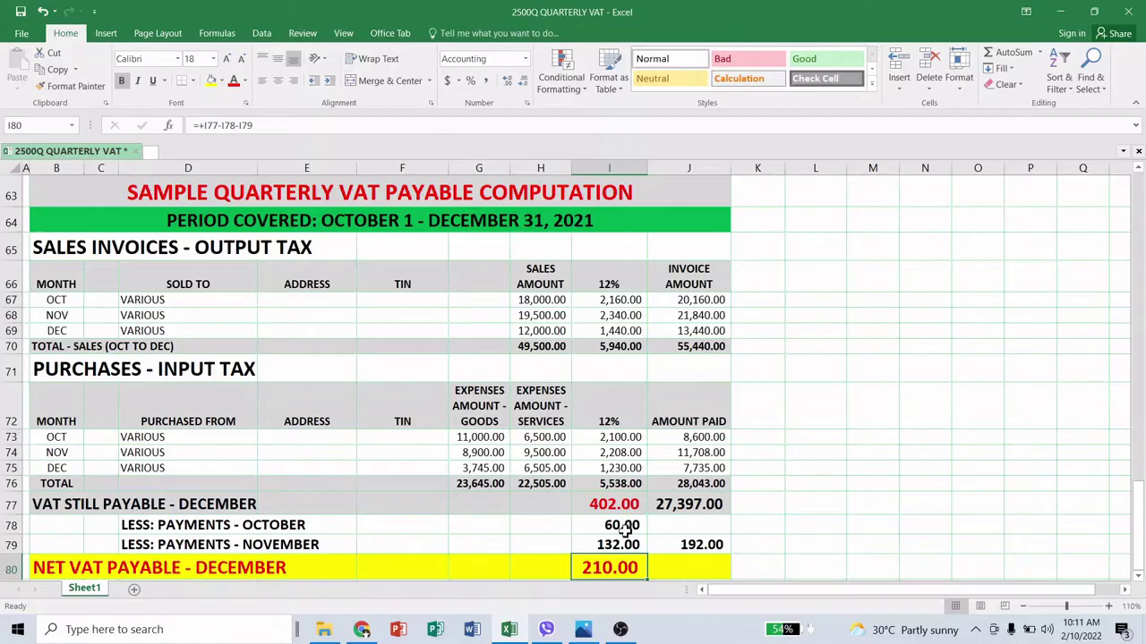
left_click(618, 544)
left_click(612, 525)
left_click(613, 547)
left_click(608, 570)
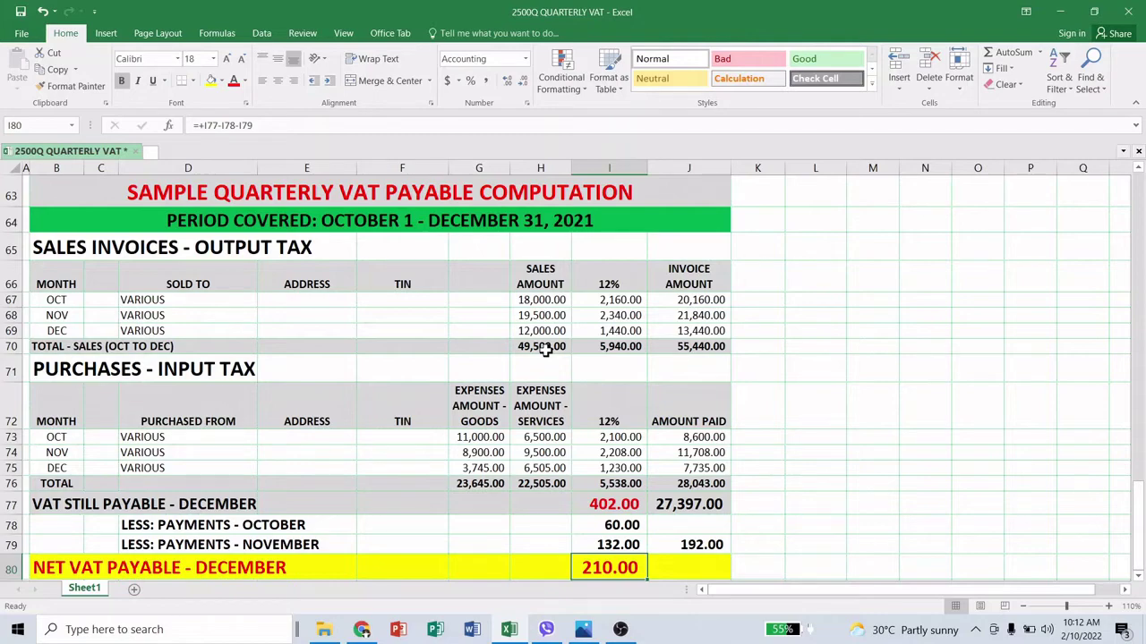
View the eBIRForms download link on the BIR website in Chrome, and launch BIRForms from the D: drive folder VERSION 7.9.1-current 2022 in File Explorer.
left_click(363, 632)
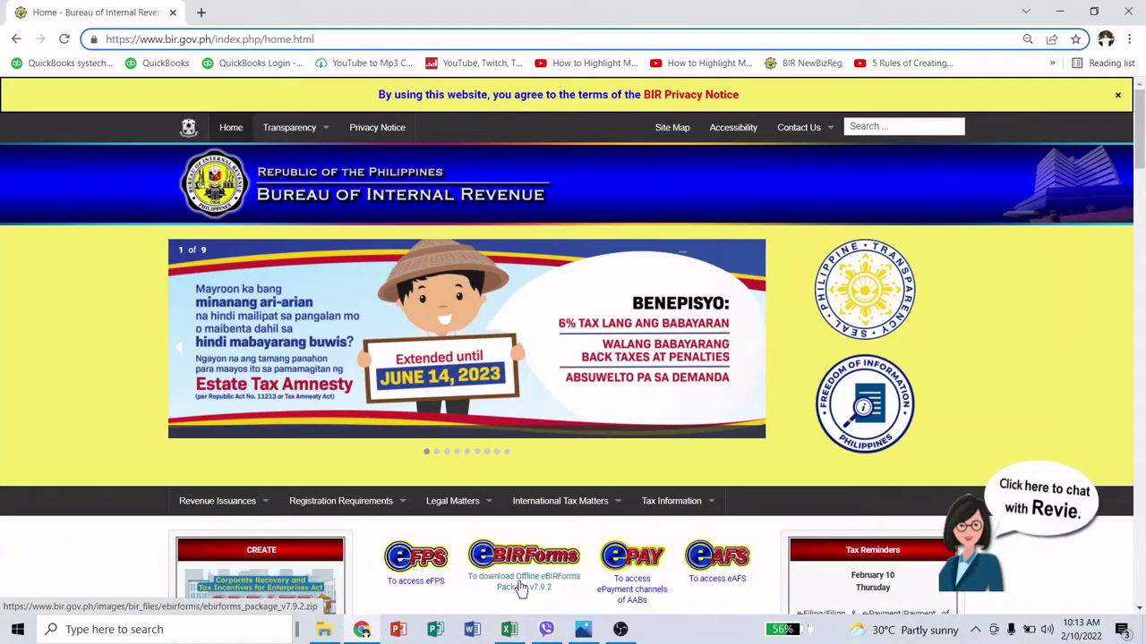
left_click(326, 630)
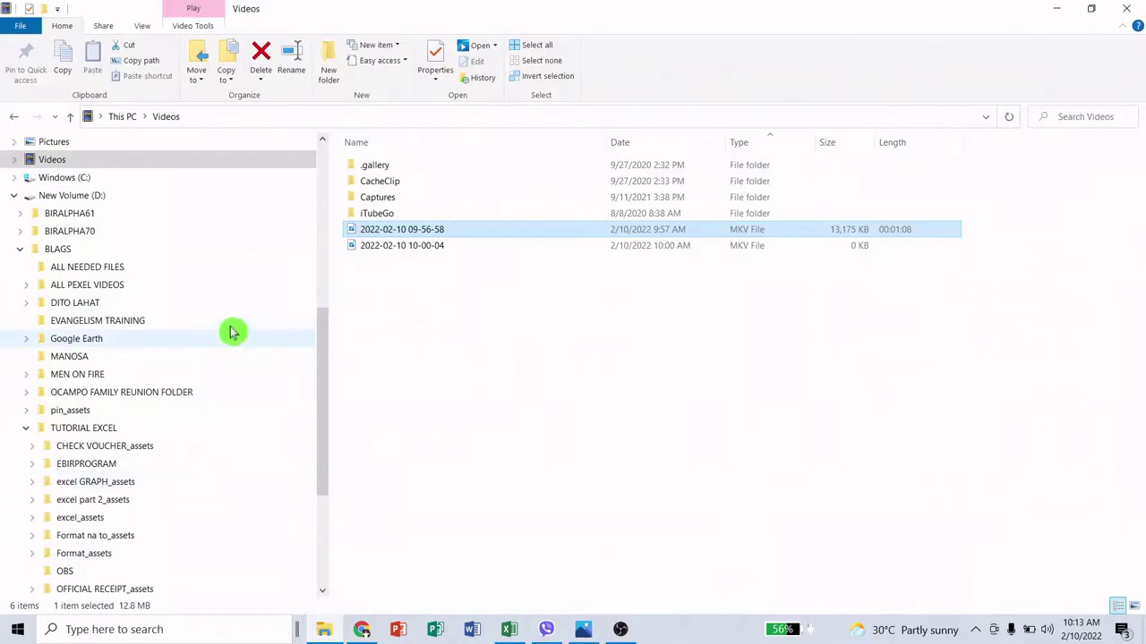
left_click(91, 194)
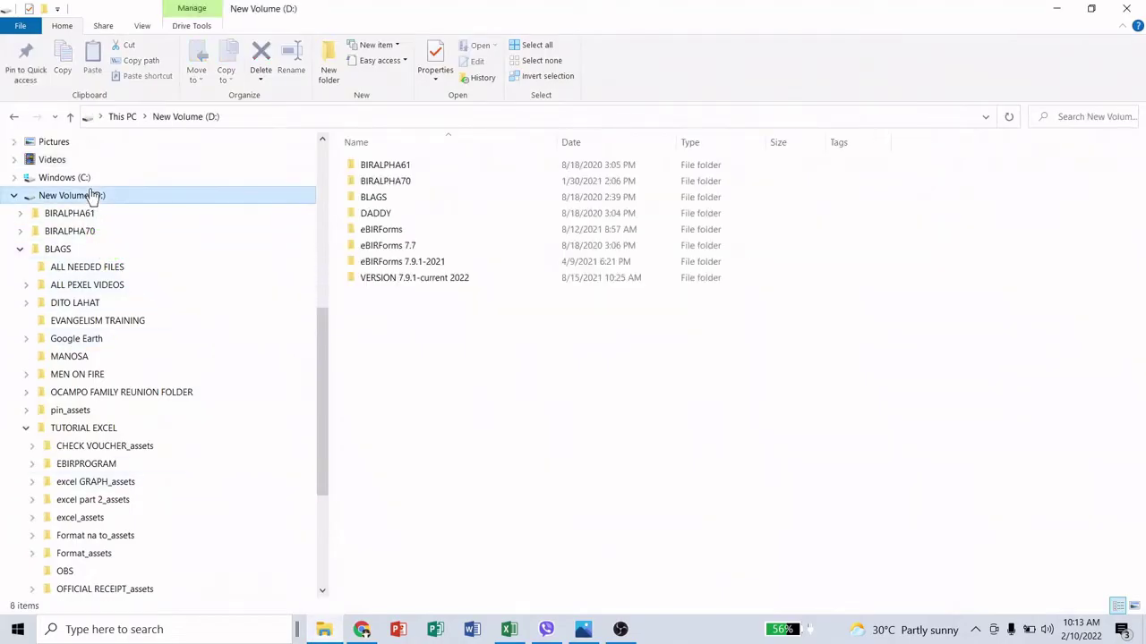
left_click(457, 285)
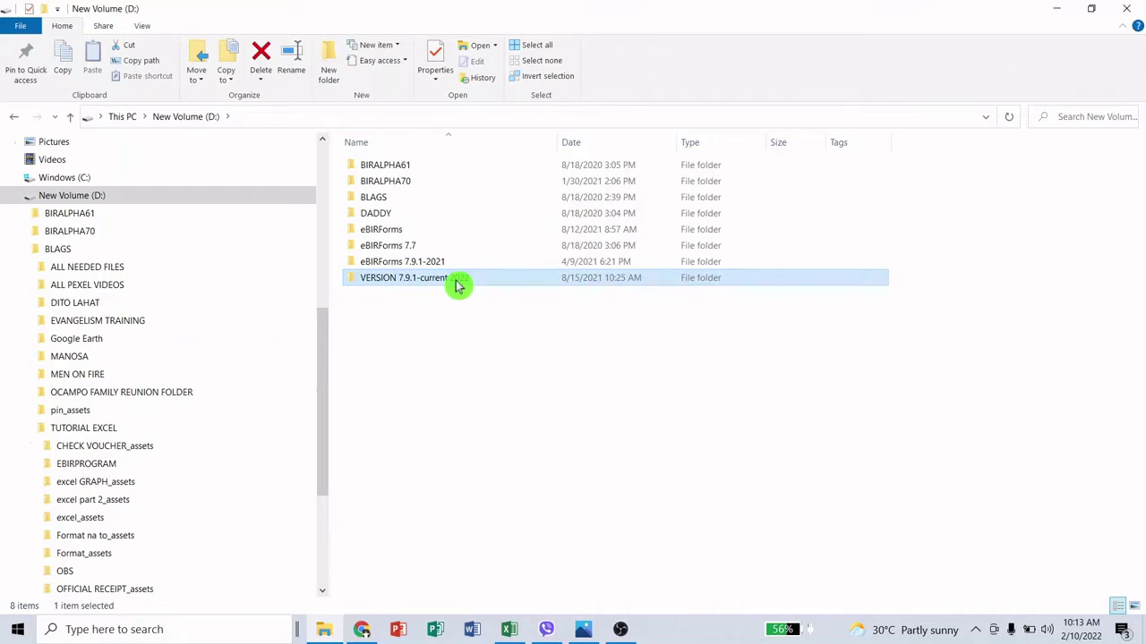
double_click(458, 284)
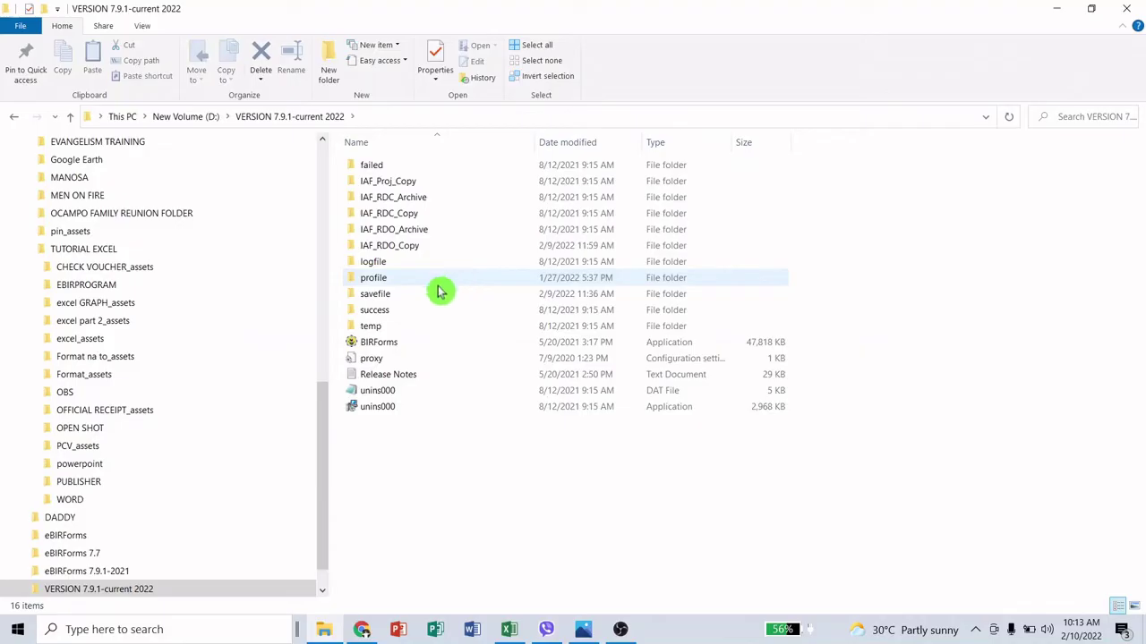
left_click(386, 346)
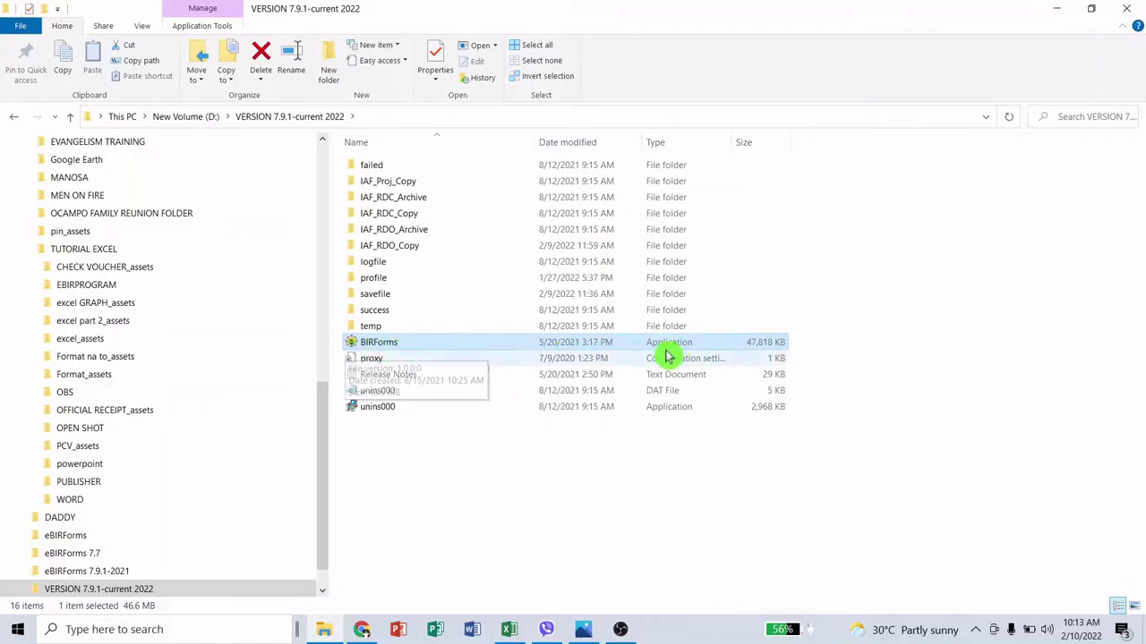
double_click(383, 344)
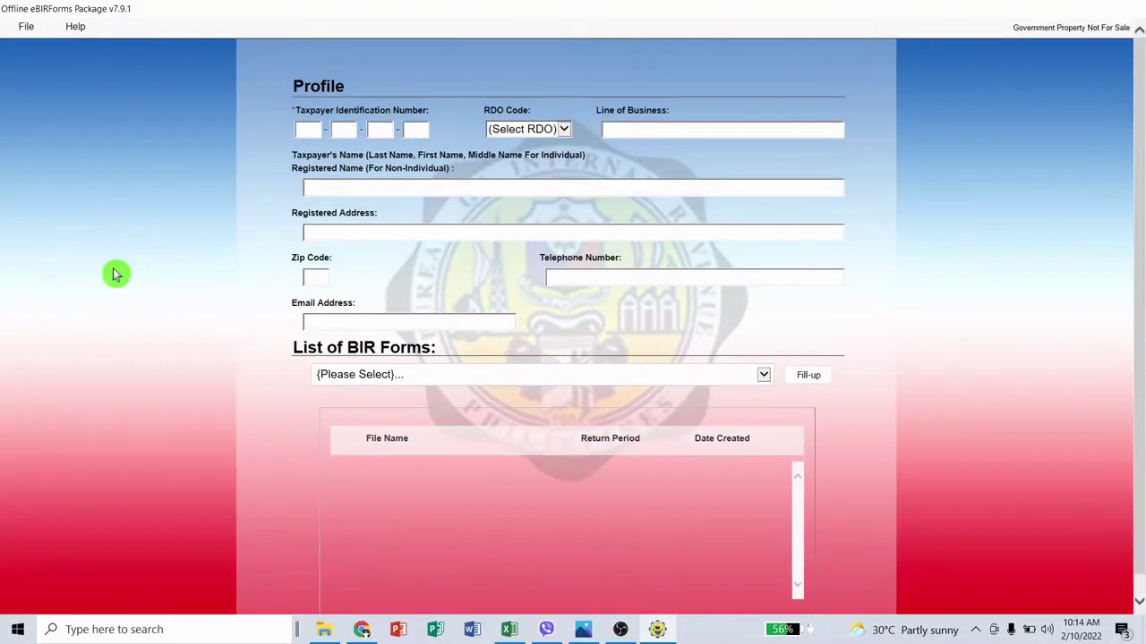
Load the taxpayer's profile by entering the full Taxpayer Identification Number.
left_click(307, 130)
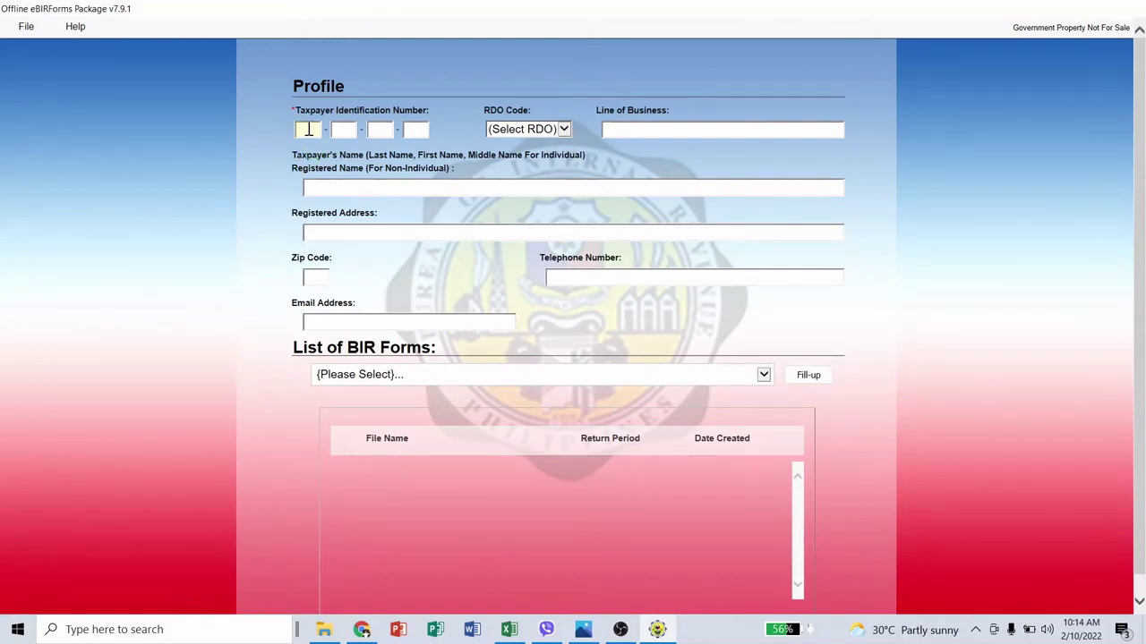
type("1")
type("000")
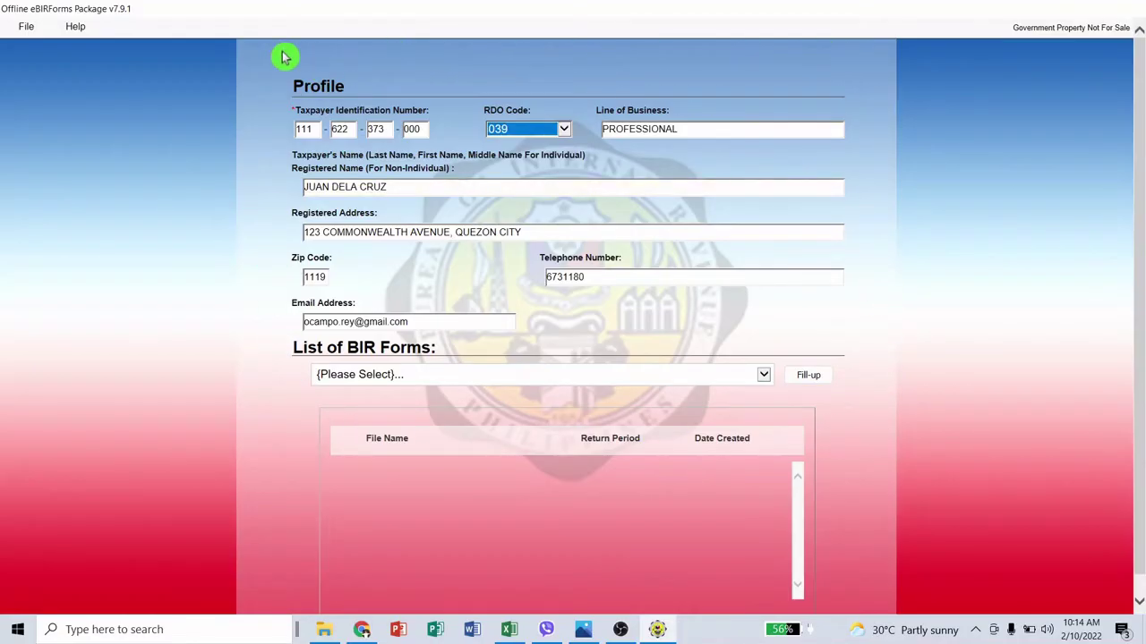
Choose BIR Form 2550Q - Quarterly Value-Added Tax Return from the list of BIR forms.
left_click(766, 385)
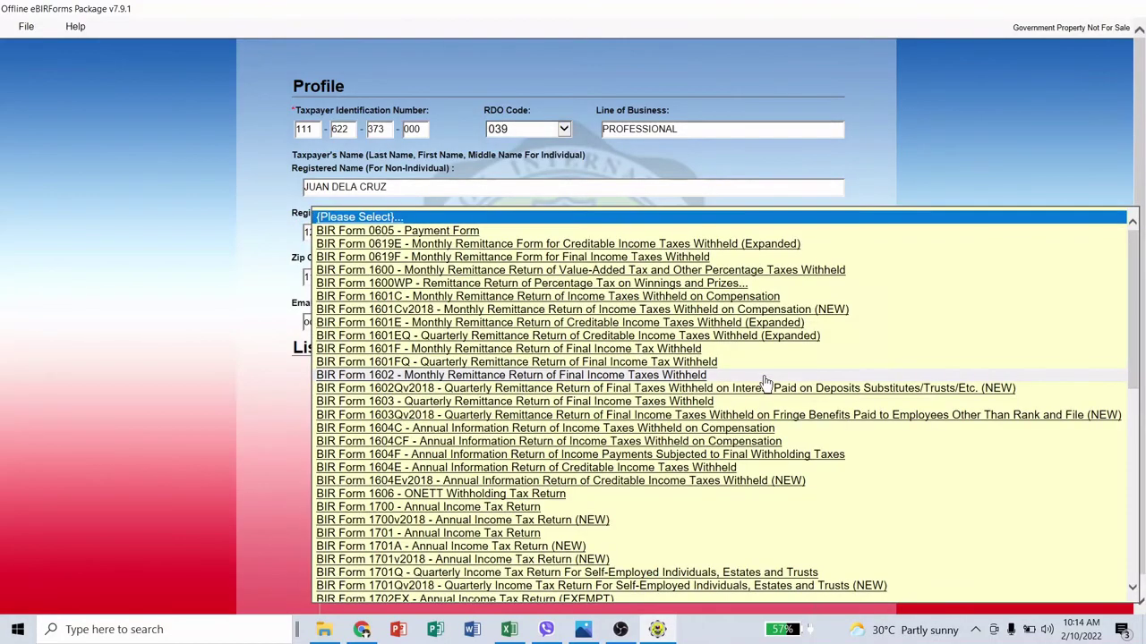
left_click(176, 280)
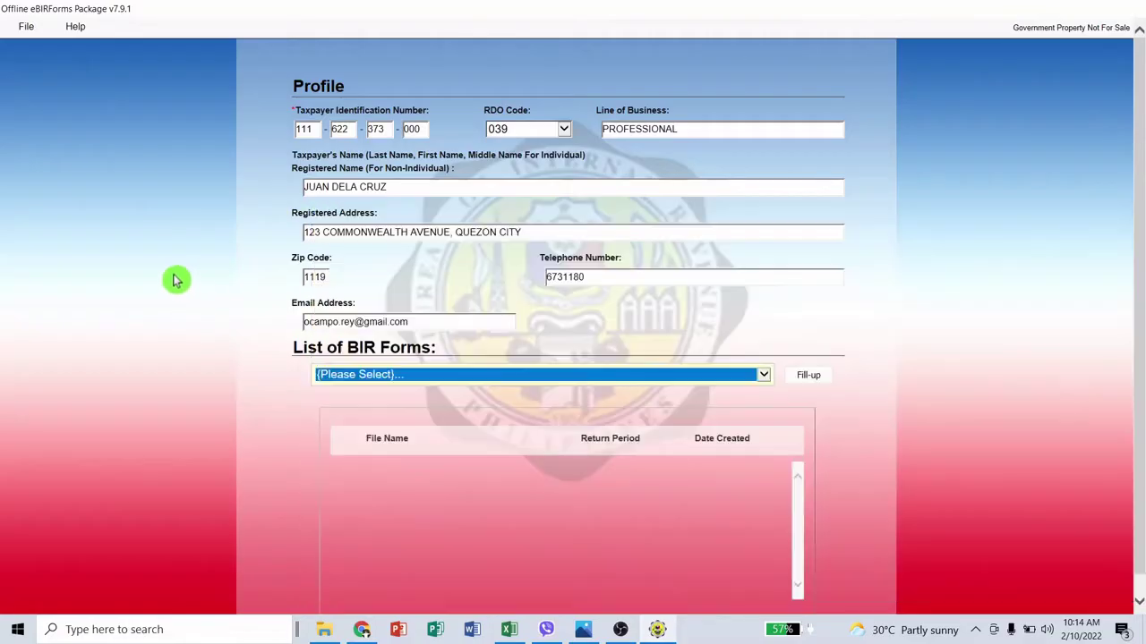
left_click(764, 377)
scroll(448, 380, "down", 5)
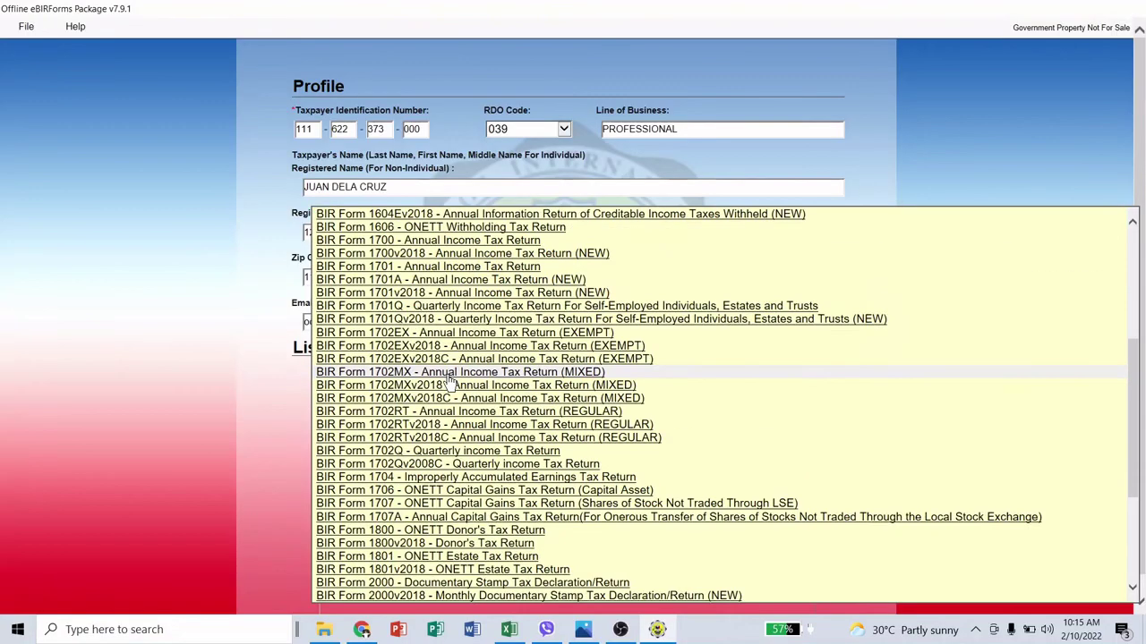
scroll(449, 380, "down", 5)
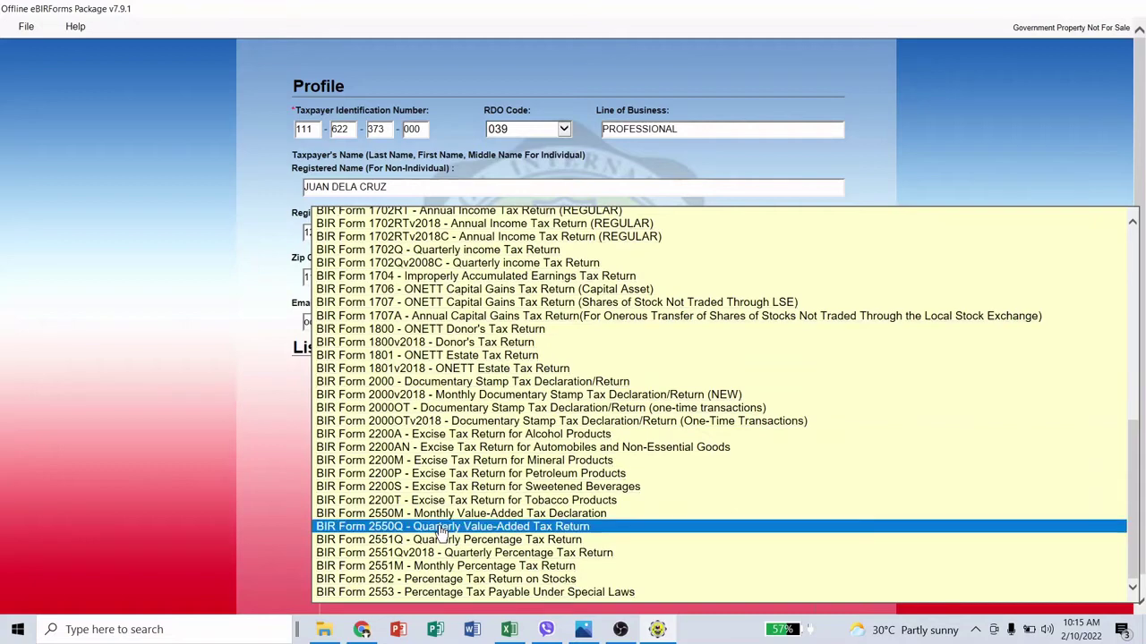
left_click(441, 527)
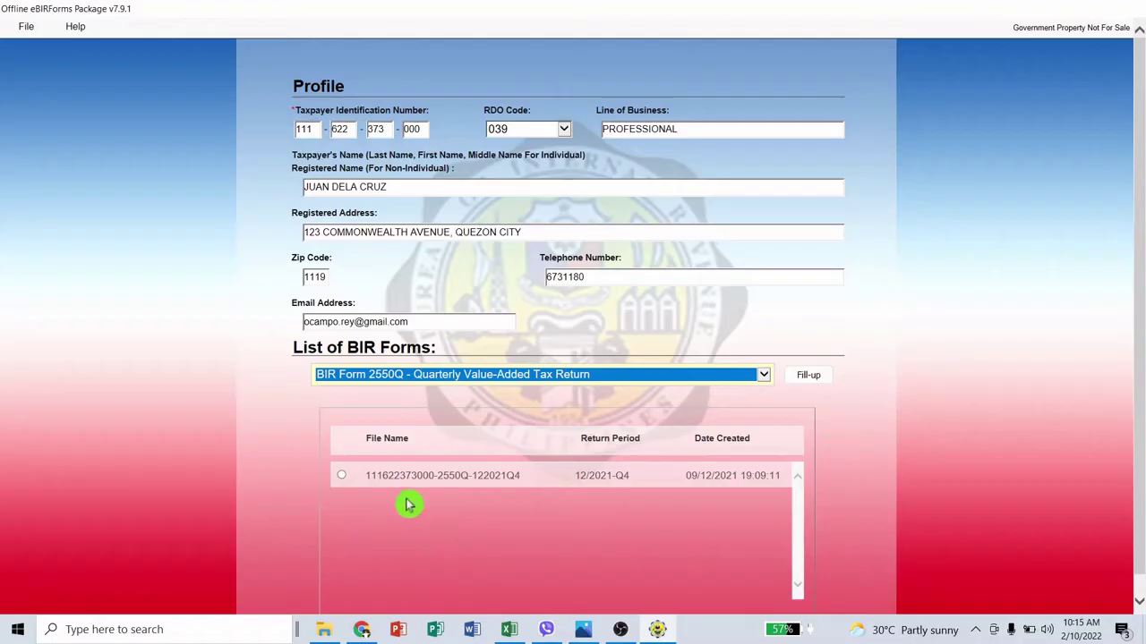
Open the saved 2550Q return for the period 12/2021-Q4.
left_click(554, 476)
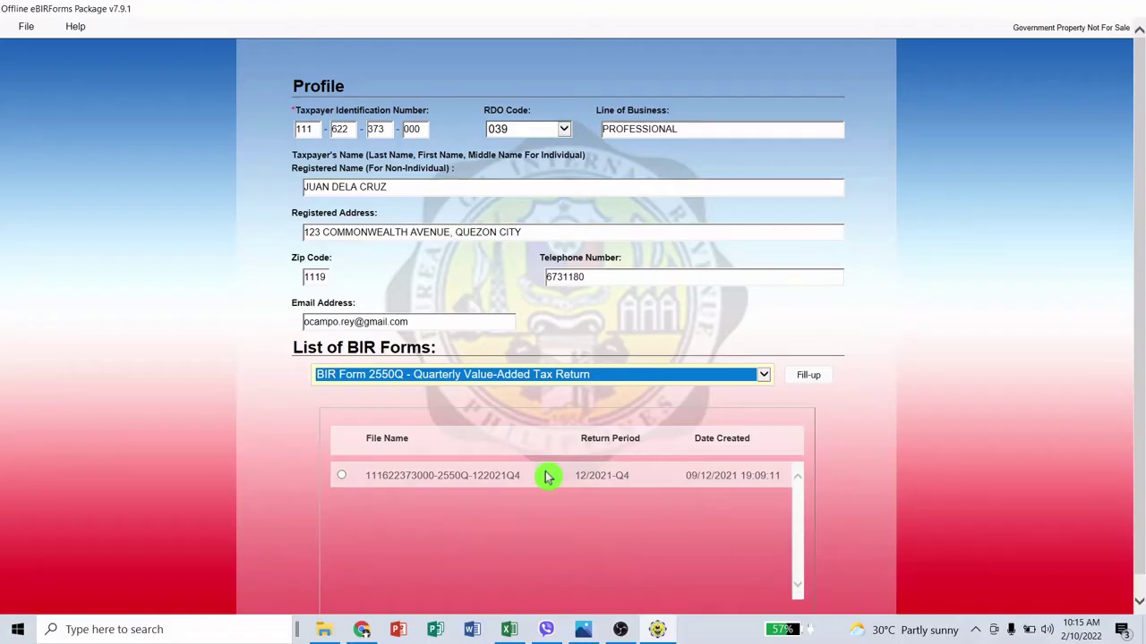
left_click(342, 475)
scroll(692, 544, "down", 1)
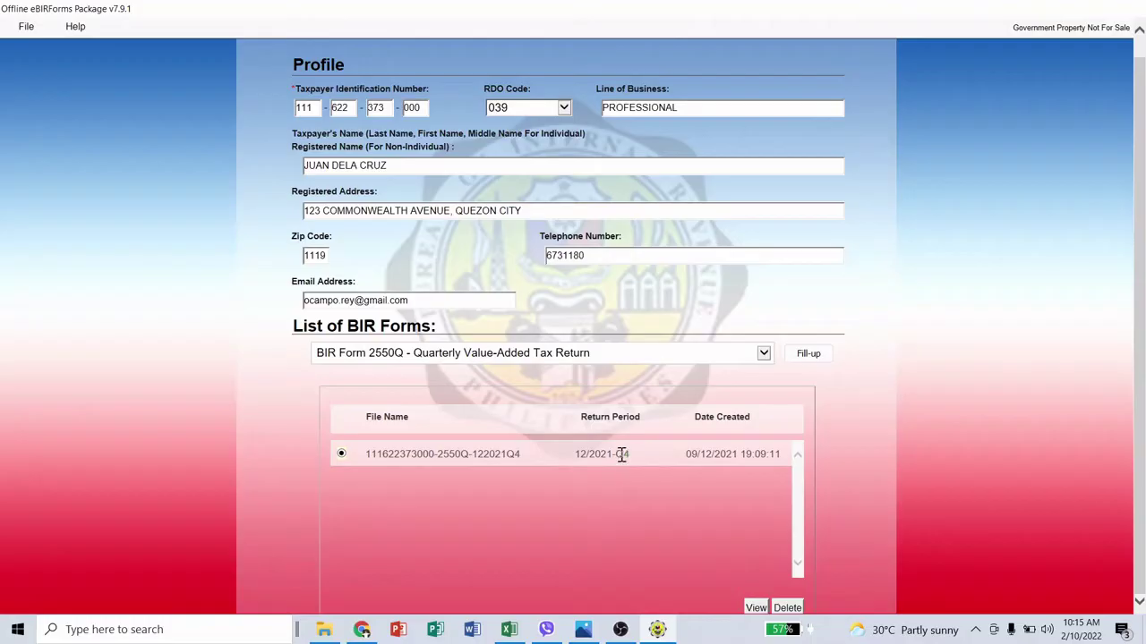
left_click(758, 612)
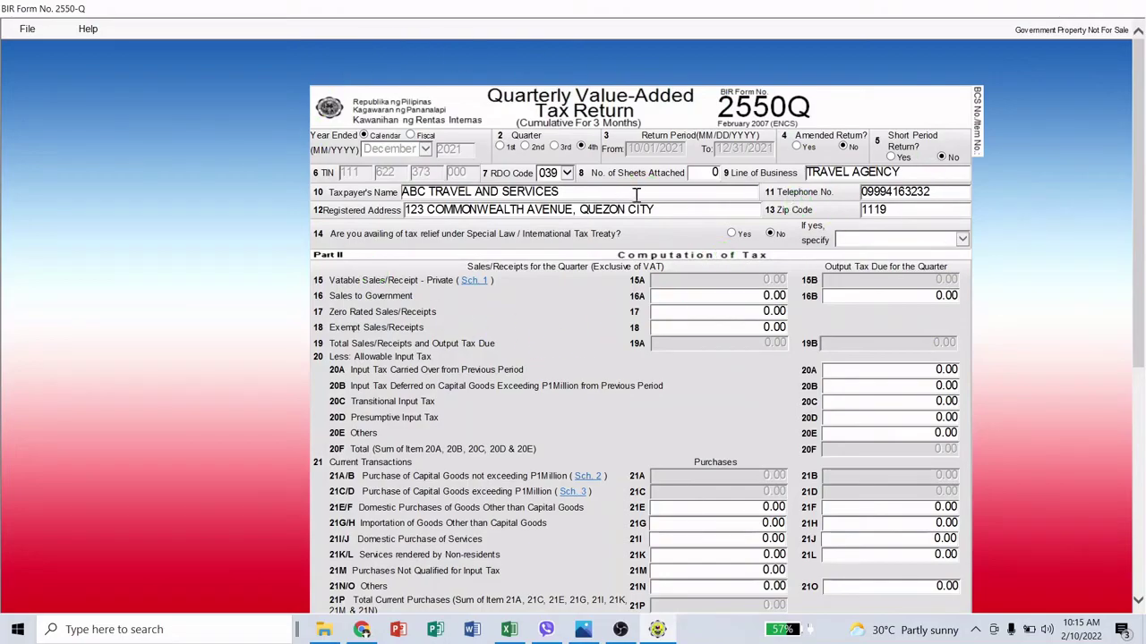
Clear the taxpayer's name, line of business and registered address in the return's header.
triple_click(566, 192)
key("Delete")
triple_click(926, 174)
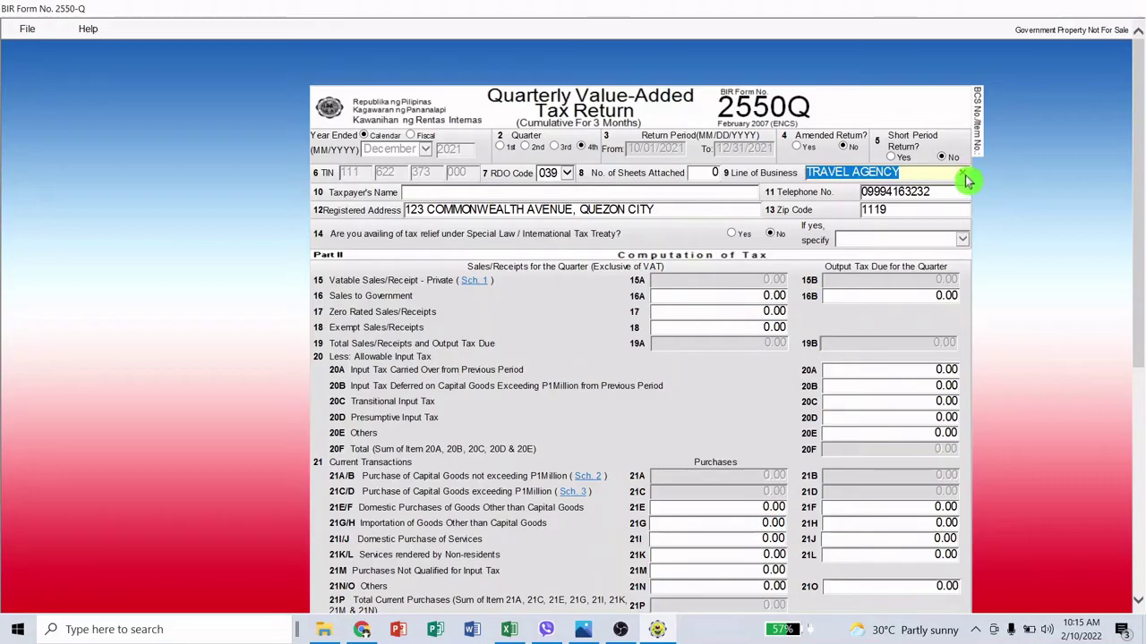
key("Delete")
triple_click(702, 214)
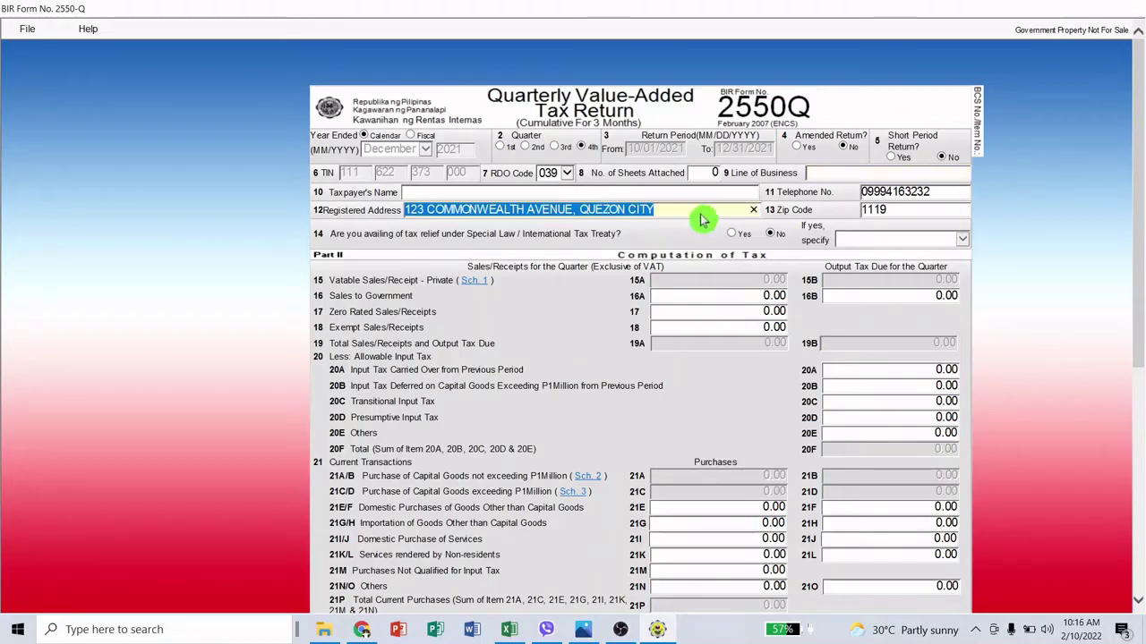
left_click(752, 210)
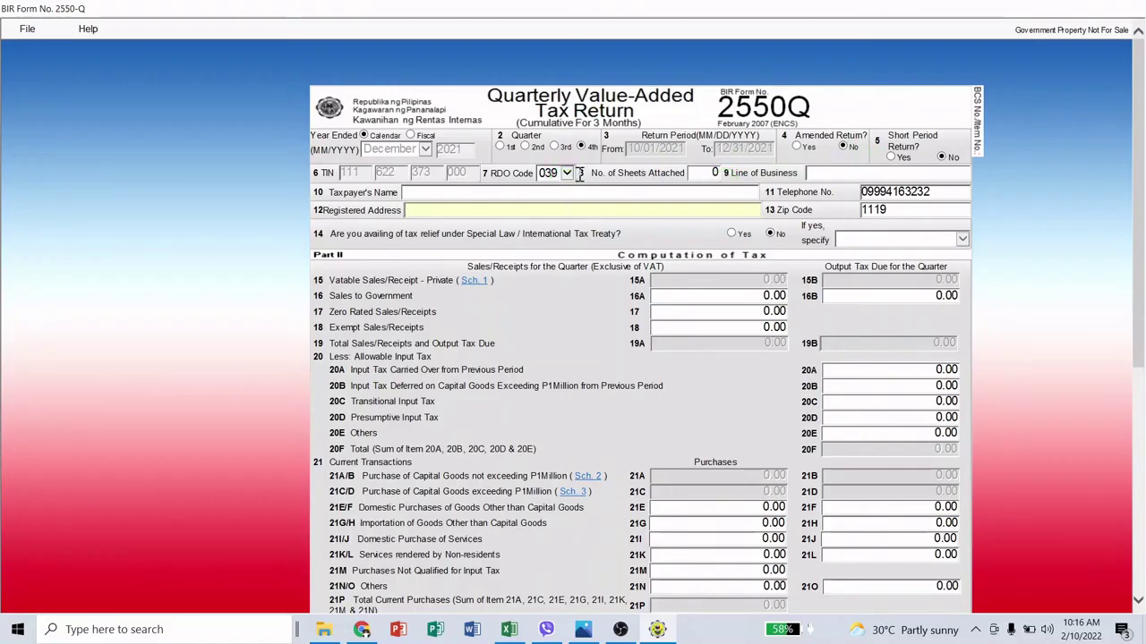
Fill in the taxpayer's name and registered address in the return's header and enter RETAIL as the line of business.
left_click(466, 197)
type("JUAN DELA CRUZ")
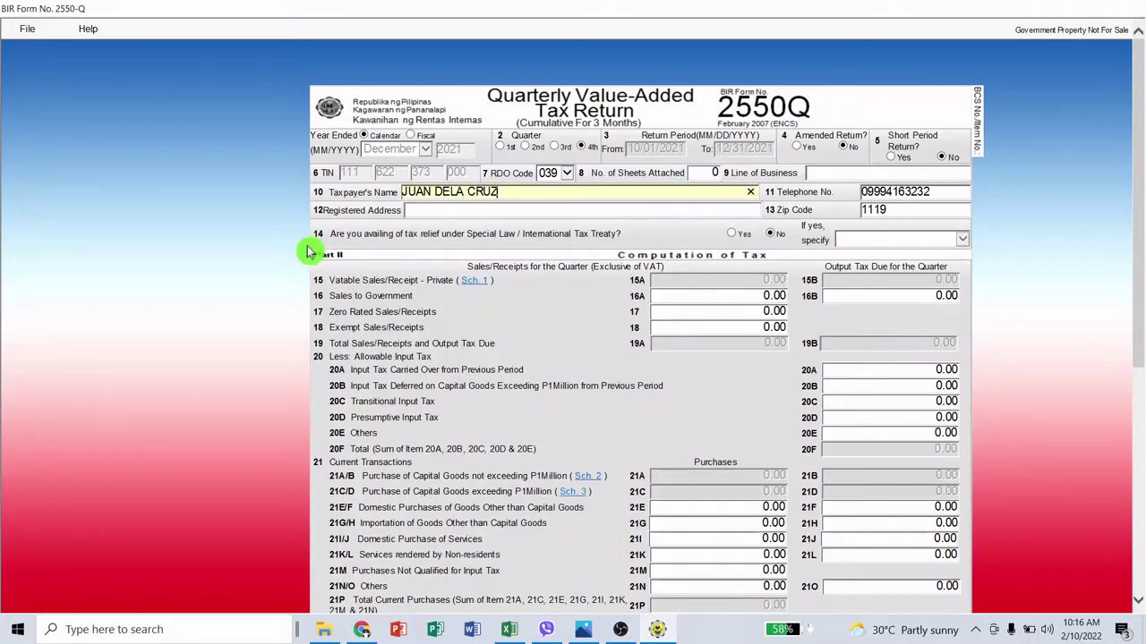
left_click(458, 211)
type("123 COMMONWELT")
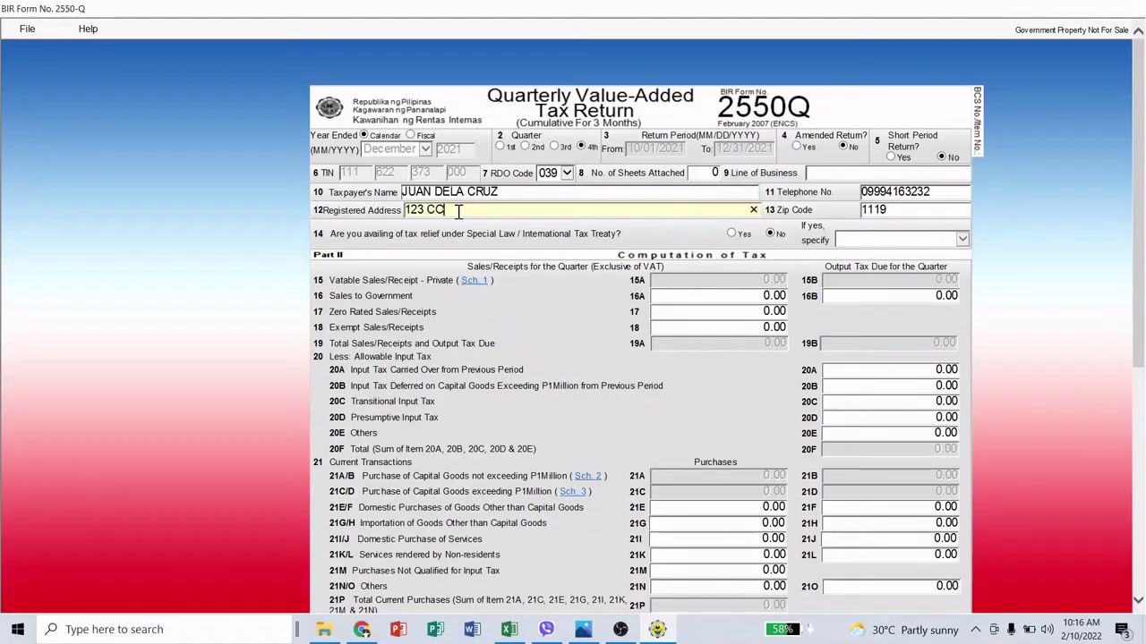
key("BackSpace")
type("ALTH AVENUE, QUEXZON")
key("BackSpace")
key("BackSpace")
type("ZON CITY")
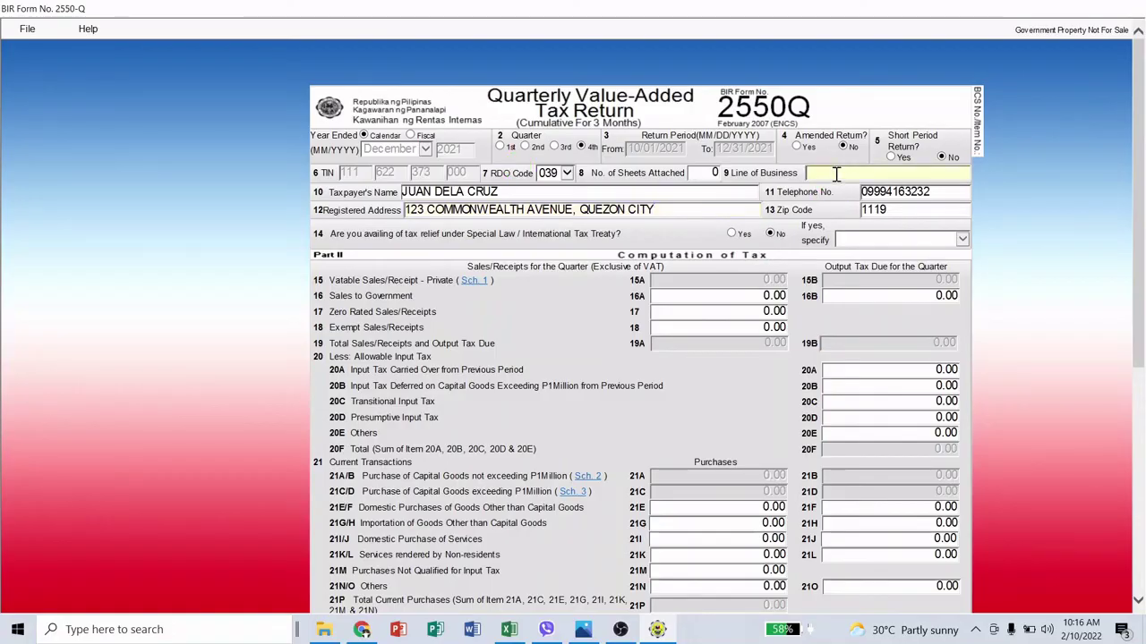
type("RETAIL")
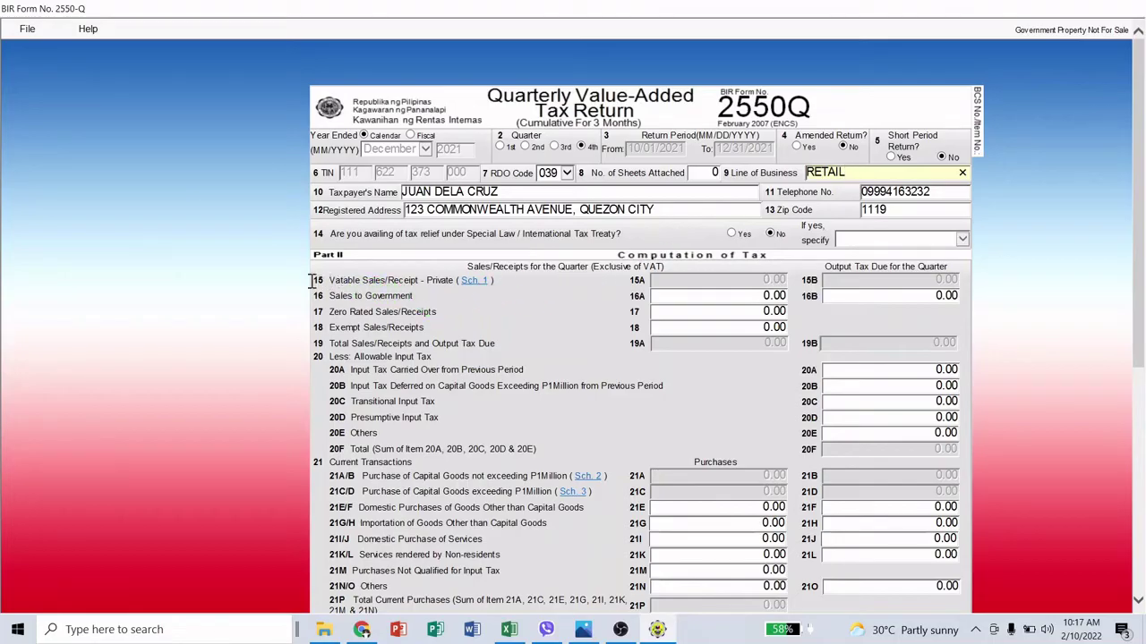
Add the ATC VT010, VAT on wholesale and retail trade, to Schedule 1 of the vatable private sales.
left_click(474, 281)
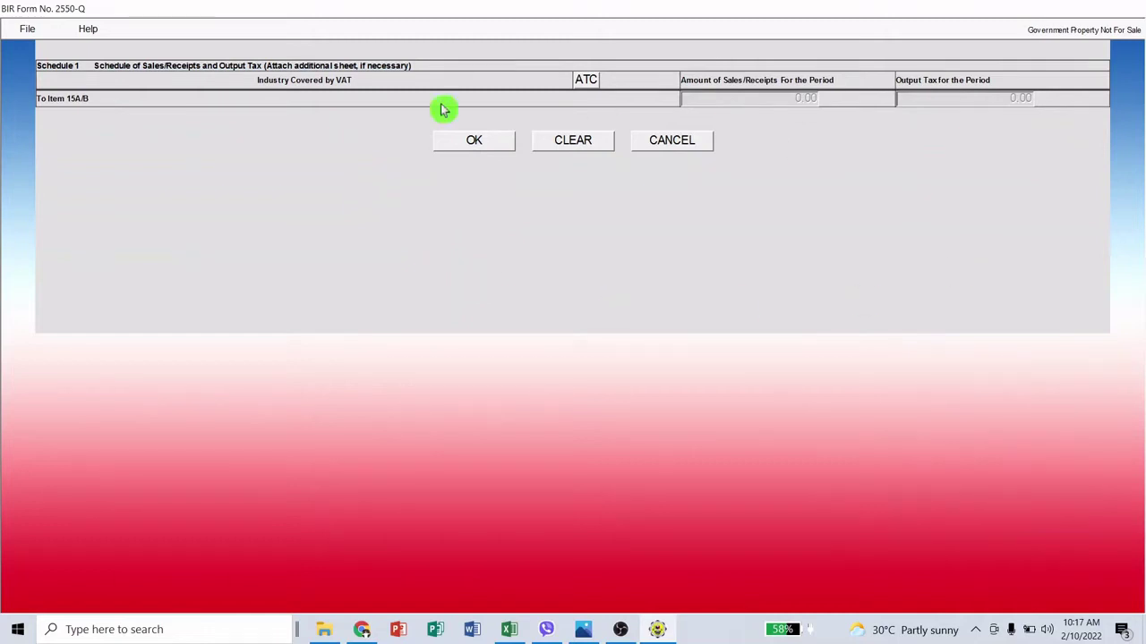
left_click(586, 81)
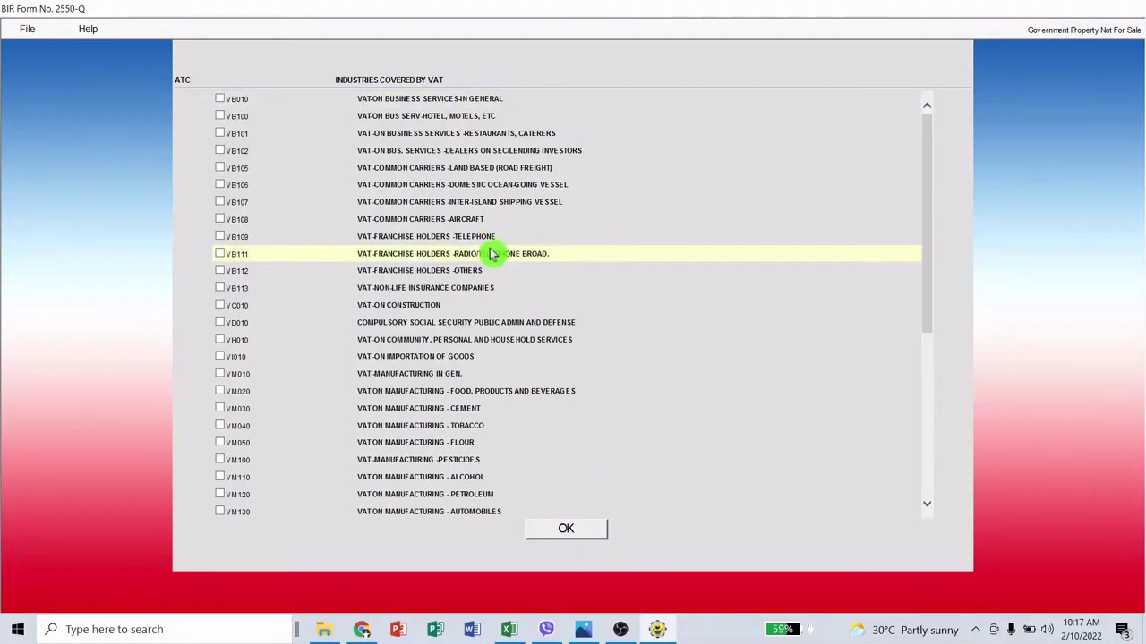
scroll(491, 254, "down", 6)
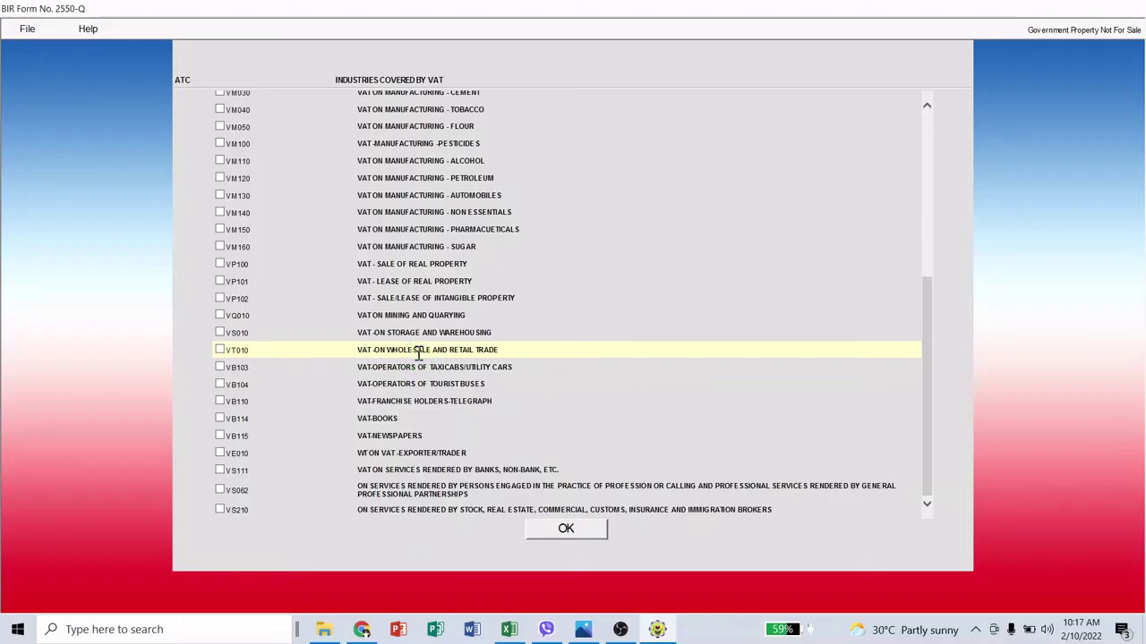
left_click(219, 351)
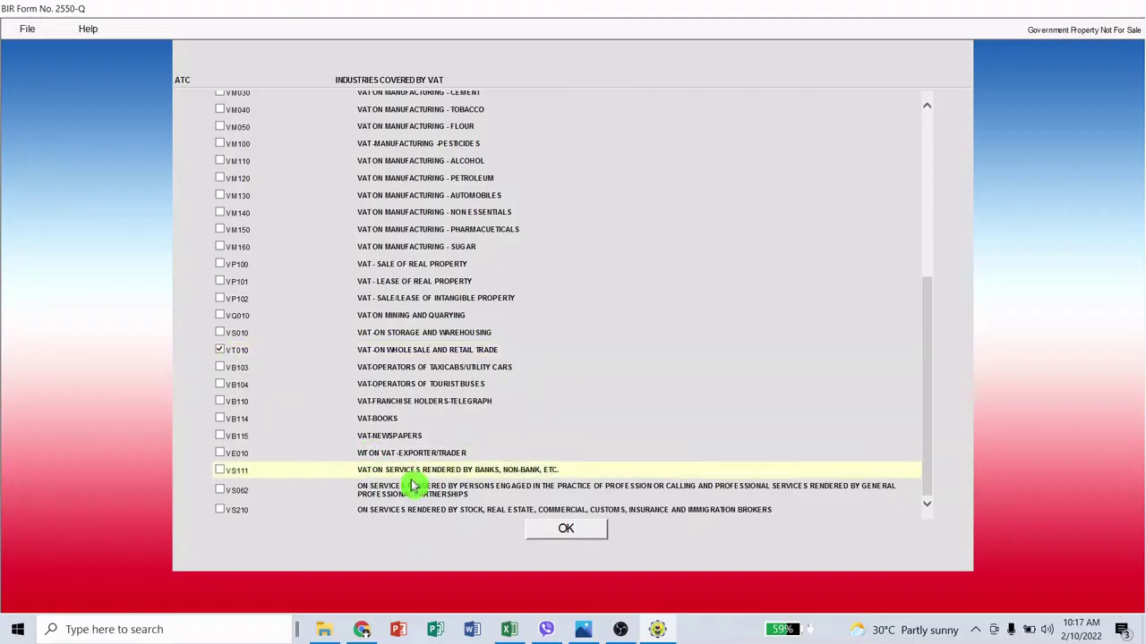
left_click(566, 532)
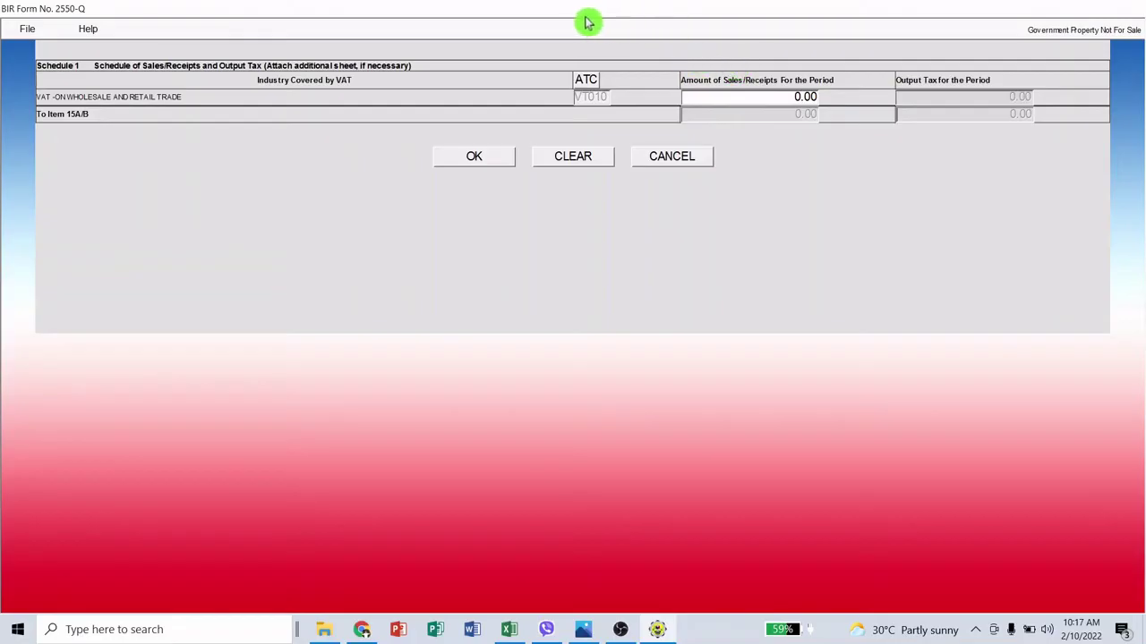
Arrange the 2550Q return window and the 2500Q QUARTERLY VAT workbook in Excel side by side.
left_click_drag(537, 16, 574, 77)
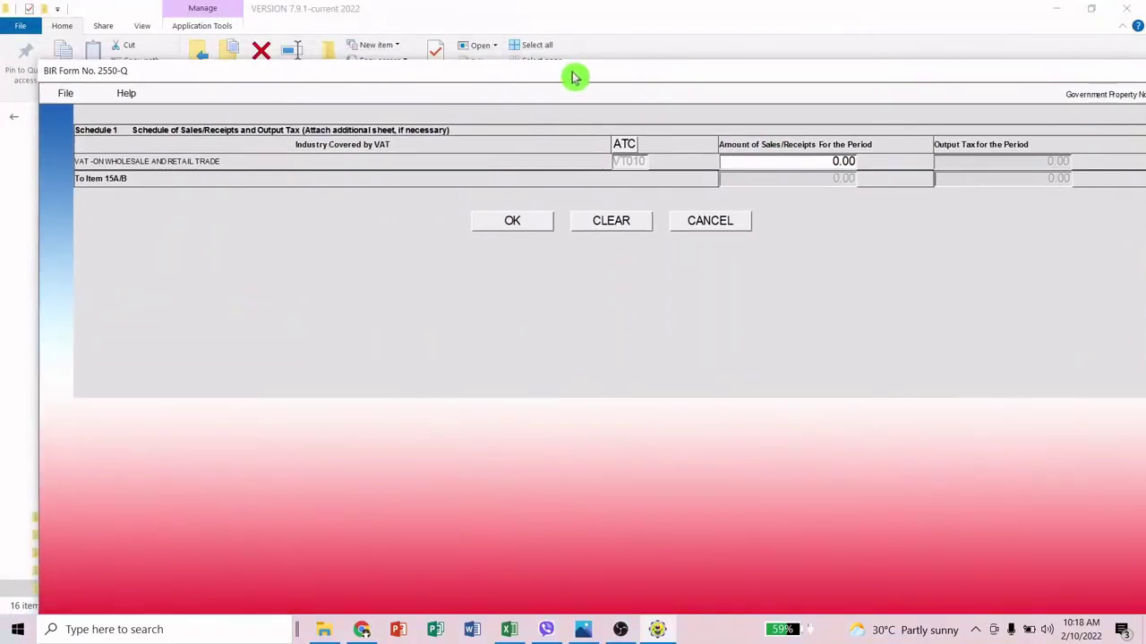
left_click_drag(36, 185, 501, 192)
left_click_drag(744, 80, 703, 29)
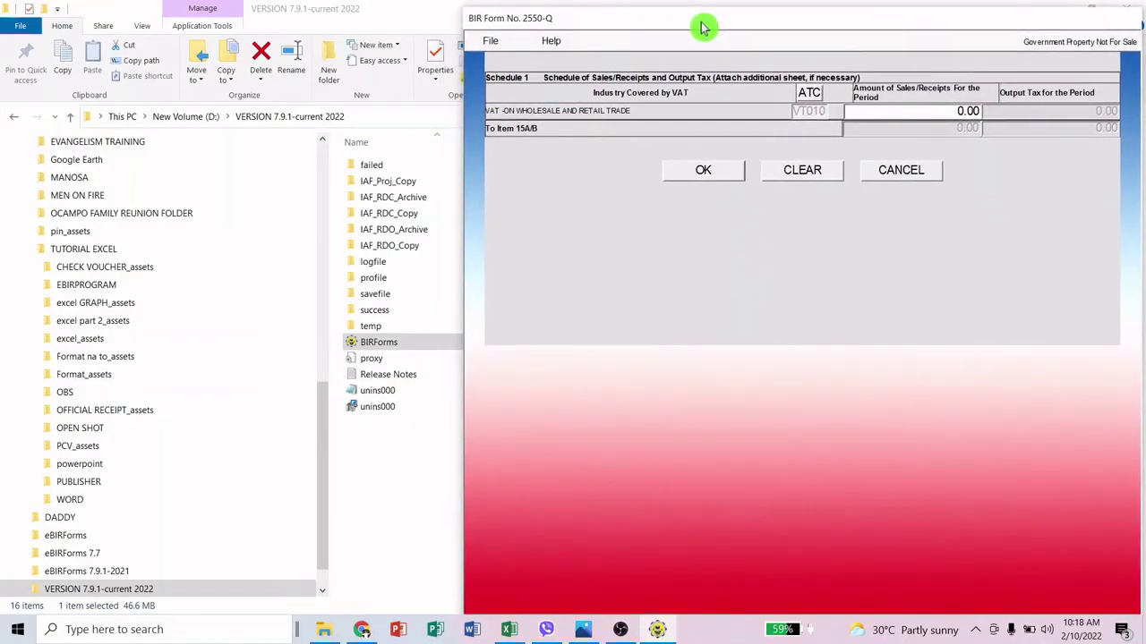
left_click(510, 630)
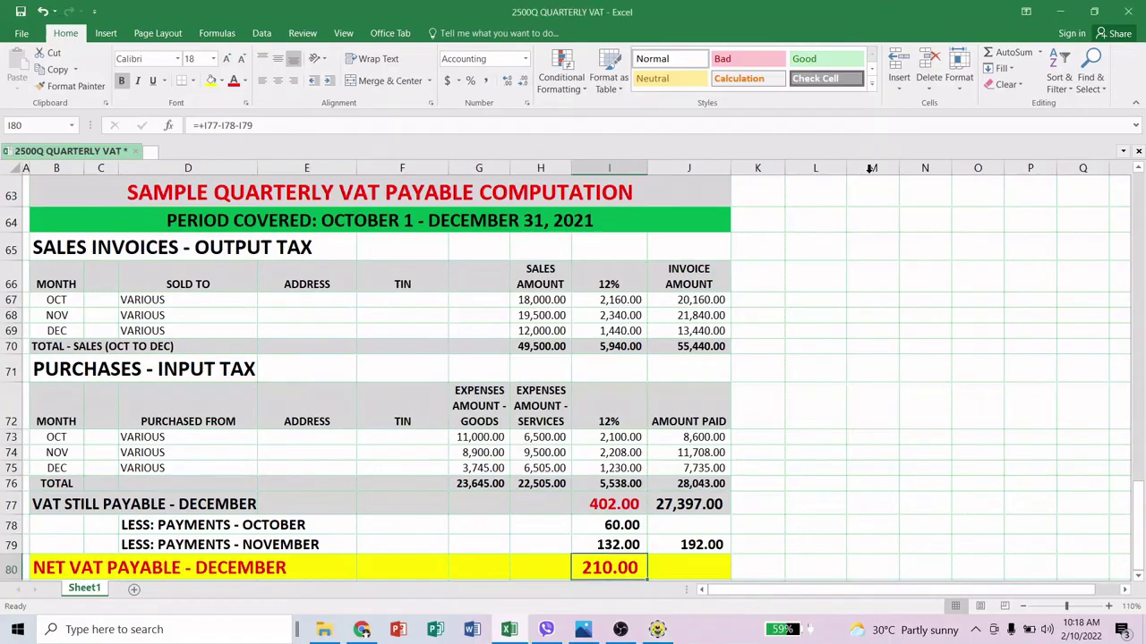
left_click(1095, 13)
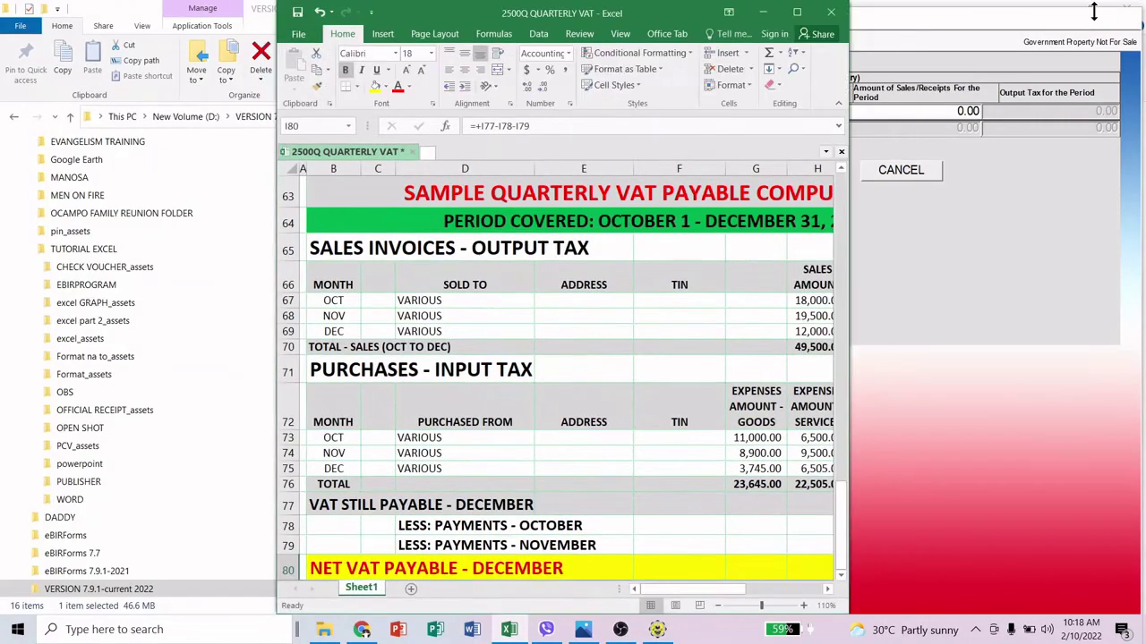
left_click_drag(588, 21, 320, 16)
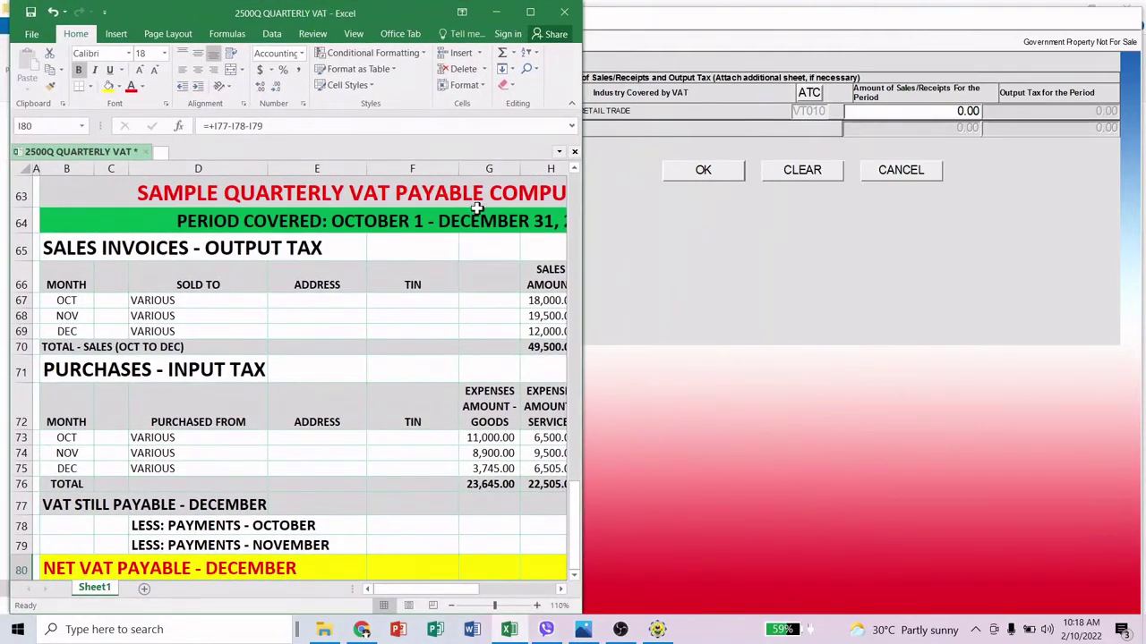
left_click_drag(582, 223, 660, 223)
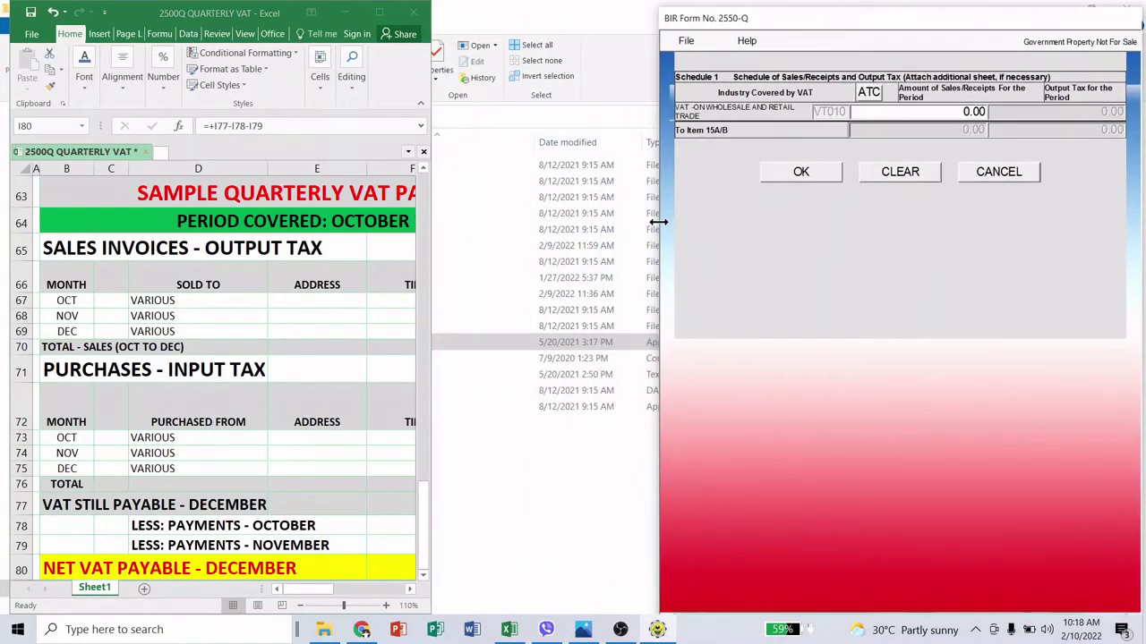
left_click_drag(433, 217, 651, 219)
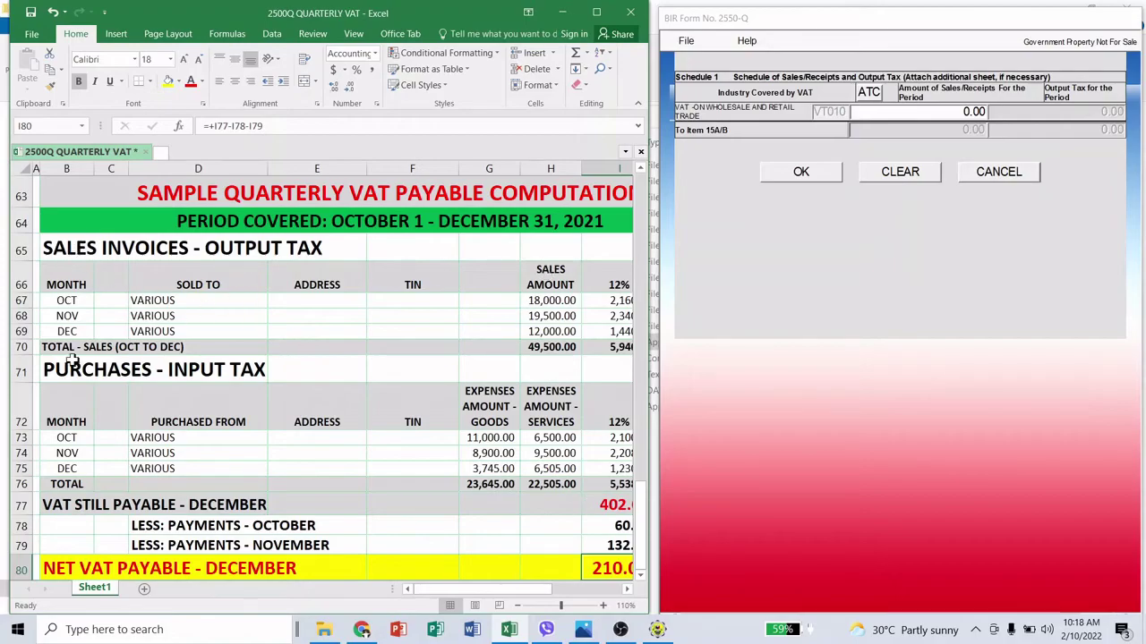
Enter the workbook's October to December sales total, 49,500, as the VT010 sales amount for the period in Schedule 1.
left_click(555, 349)
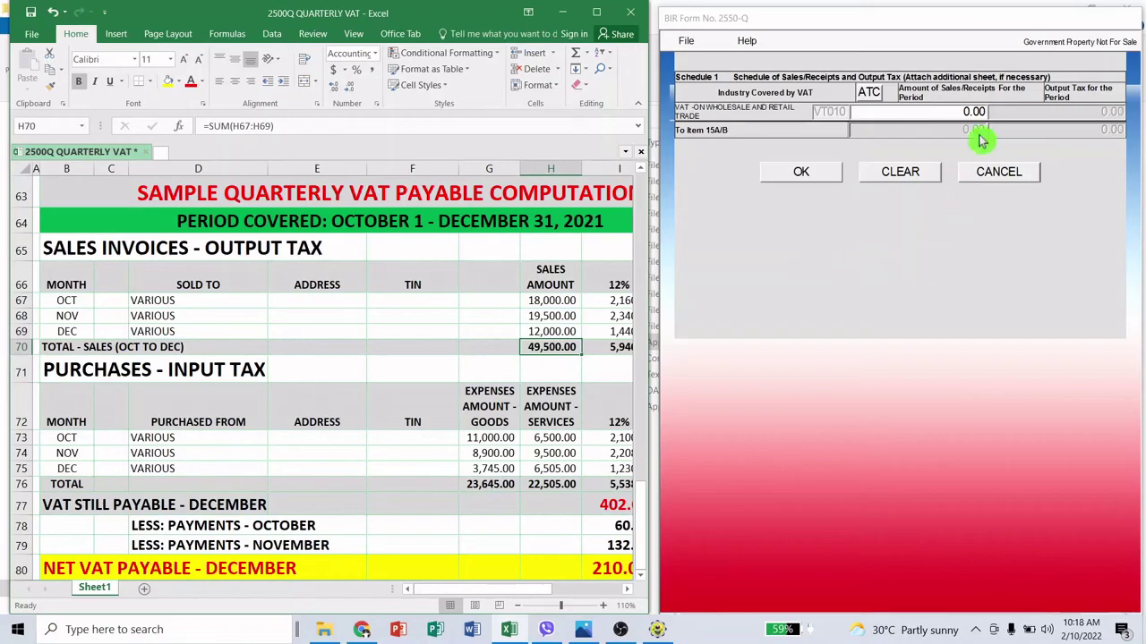
left_click(963, 112)
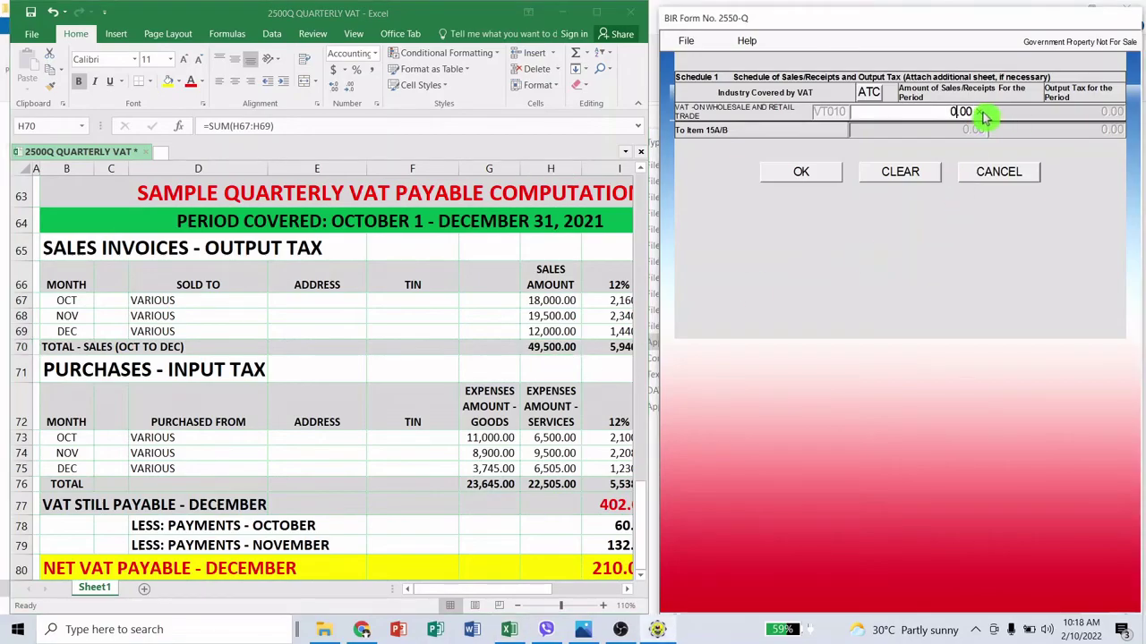
key("BackSpace")
key("Delete")
key("Delete")
key("Delete")
type("4958")
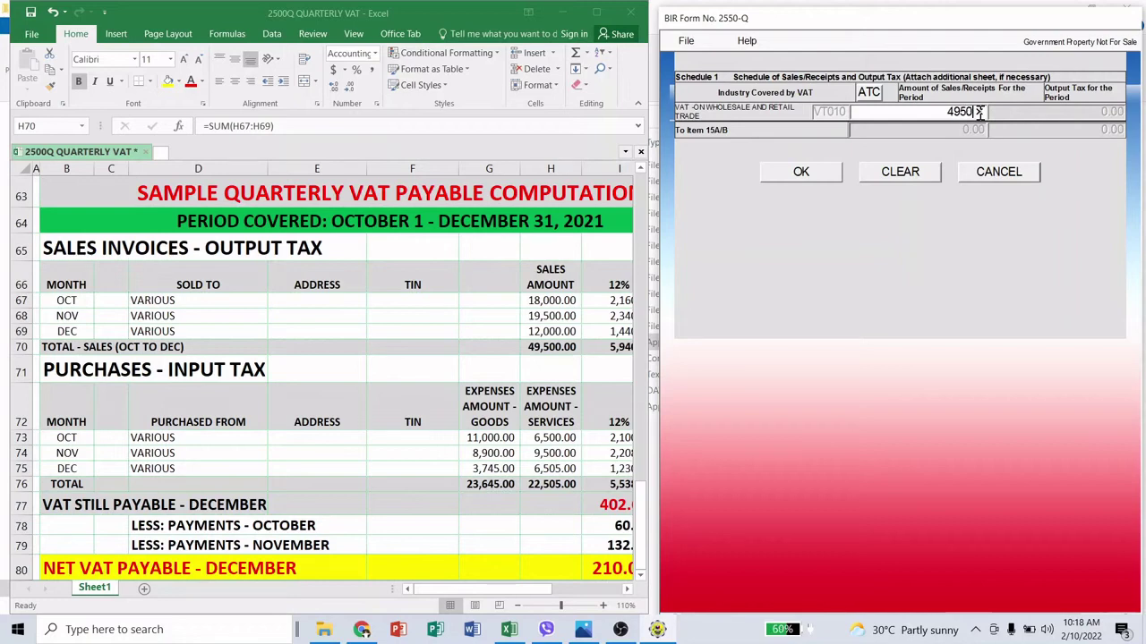
left_click(839, 229)
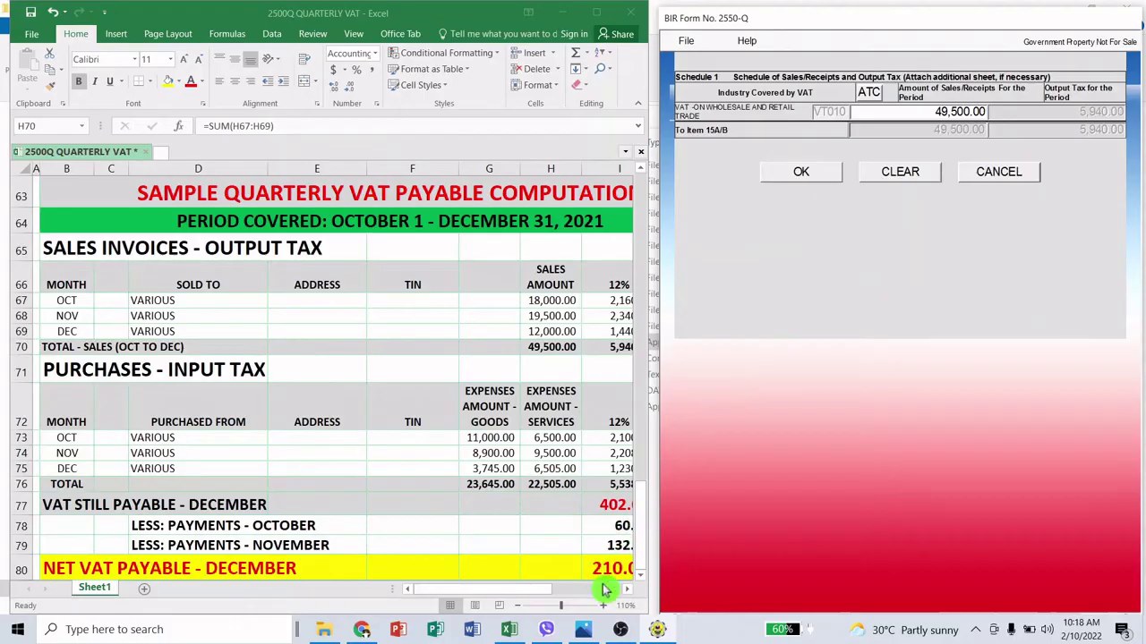
Check Schedule 1's output tax against the workbook's quarterly 12% total, accept the schedule and return to the main form at full size.
left_click(629, 597)
scroll(629, 597, "right", 2)
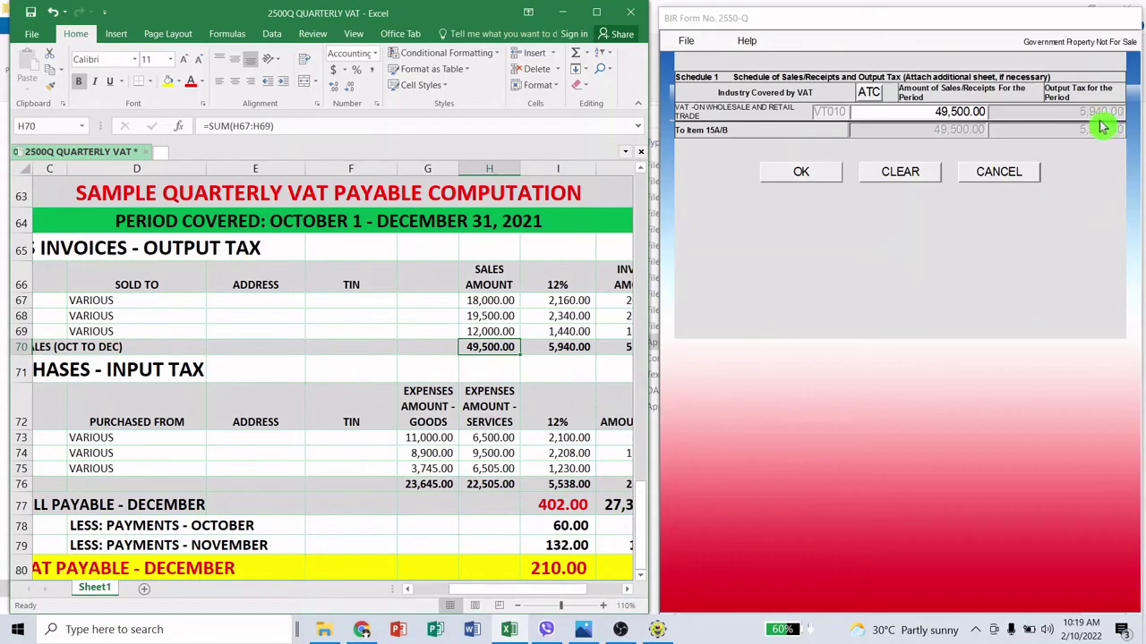
left_click(569, 348)
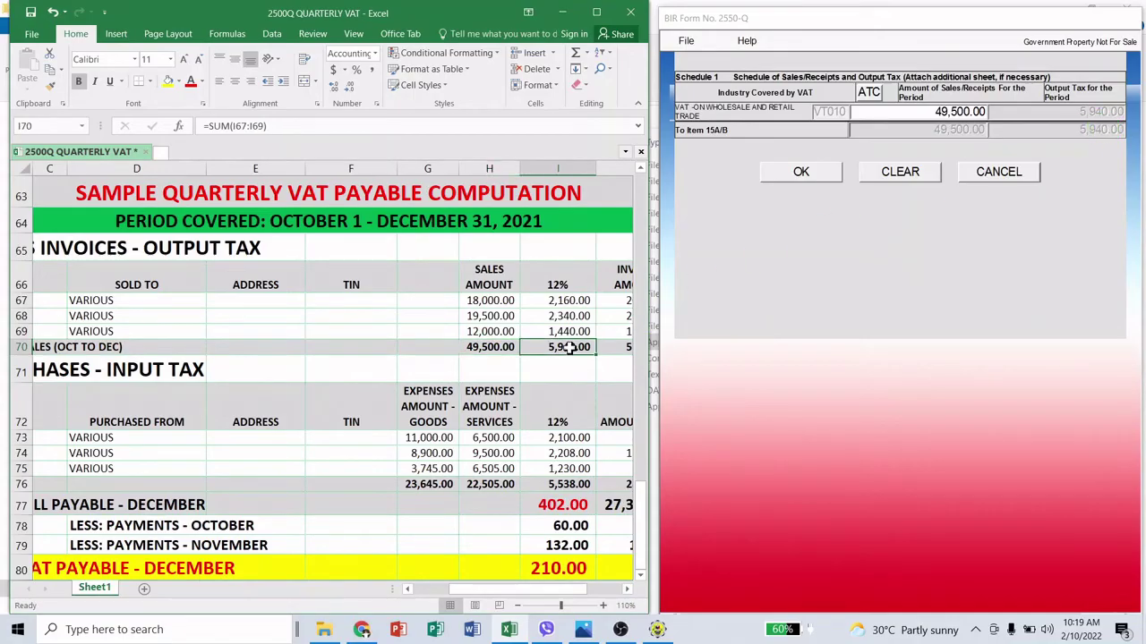
left_click(805, 176)
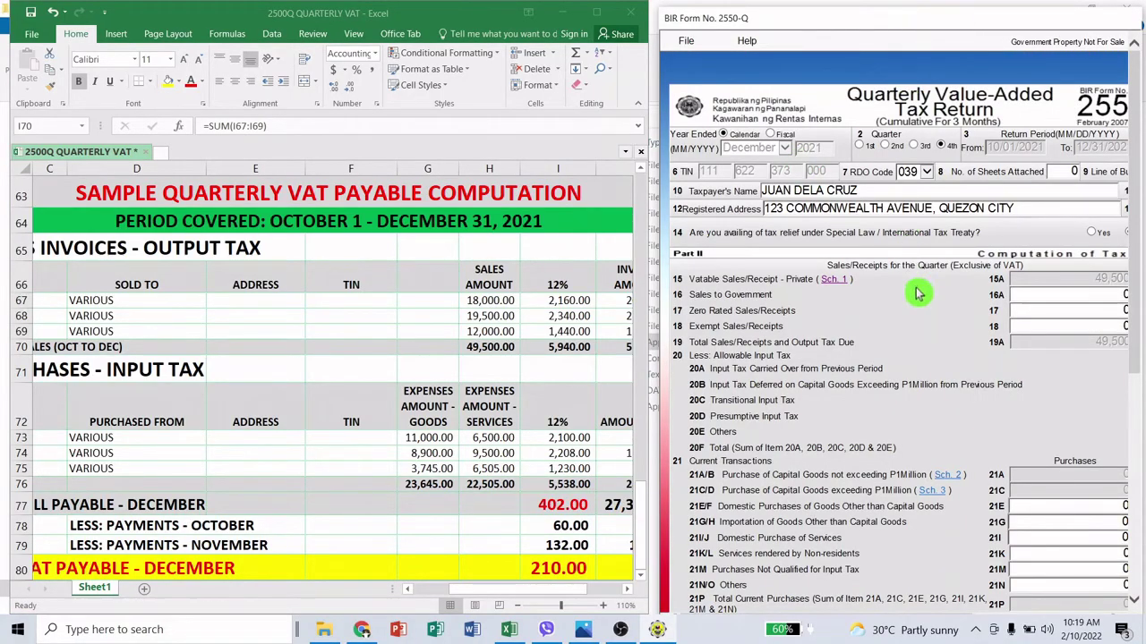
scroll(916, 340, "down", 5)
scroll(916, 349, "up", 5)
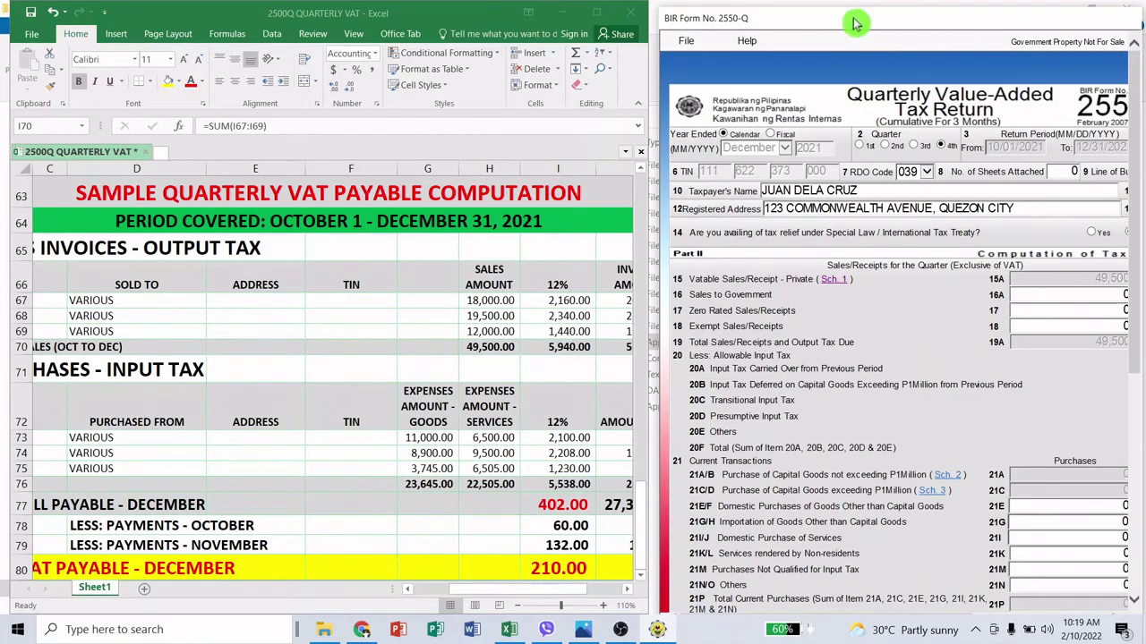
double_click(896, 20)
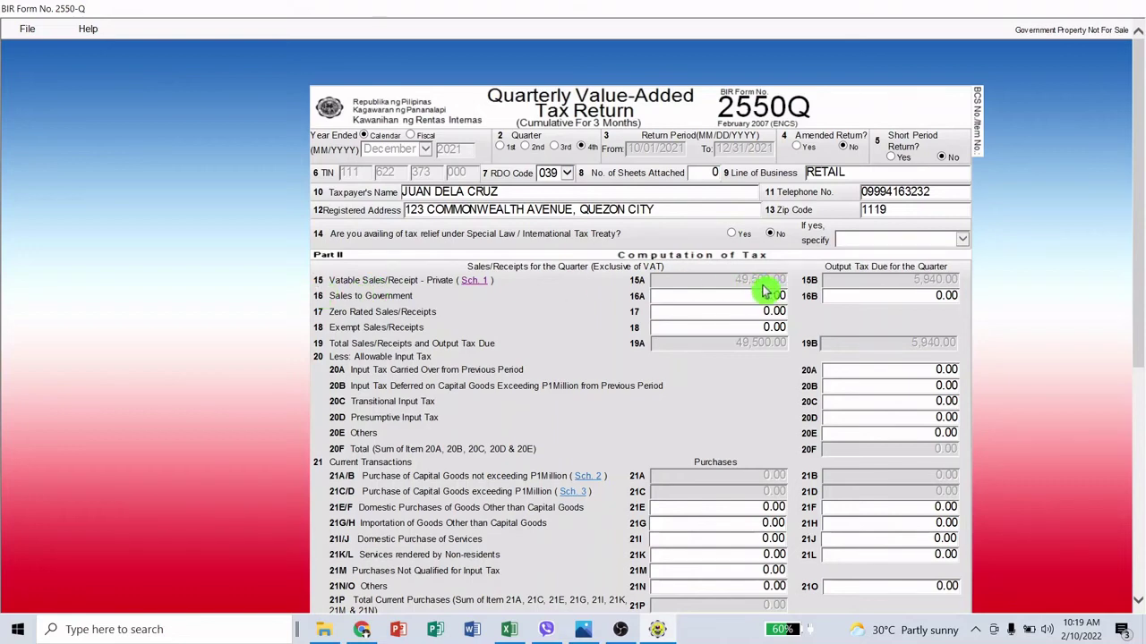
Enter the workbook's total goods expenses, 23,645, in item 21E for domestic purchases of goods other than capital goods.
scroll(765, 291, "down", 5)
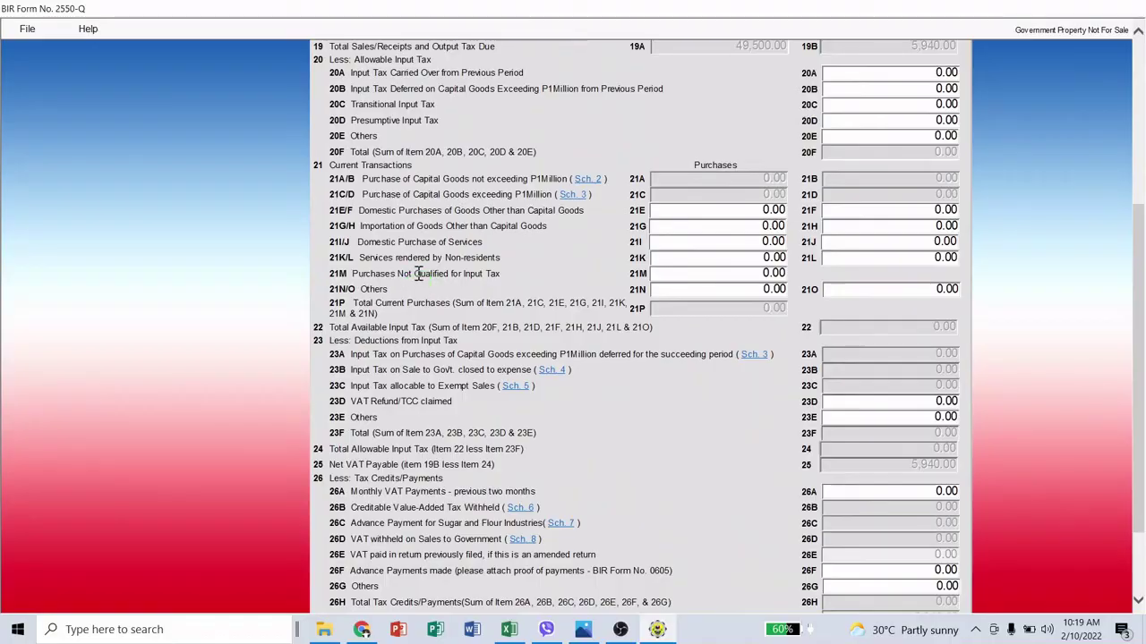
scroll(421, 280, "up", 5)
scroll(420, 280, "down", 5)
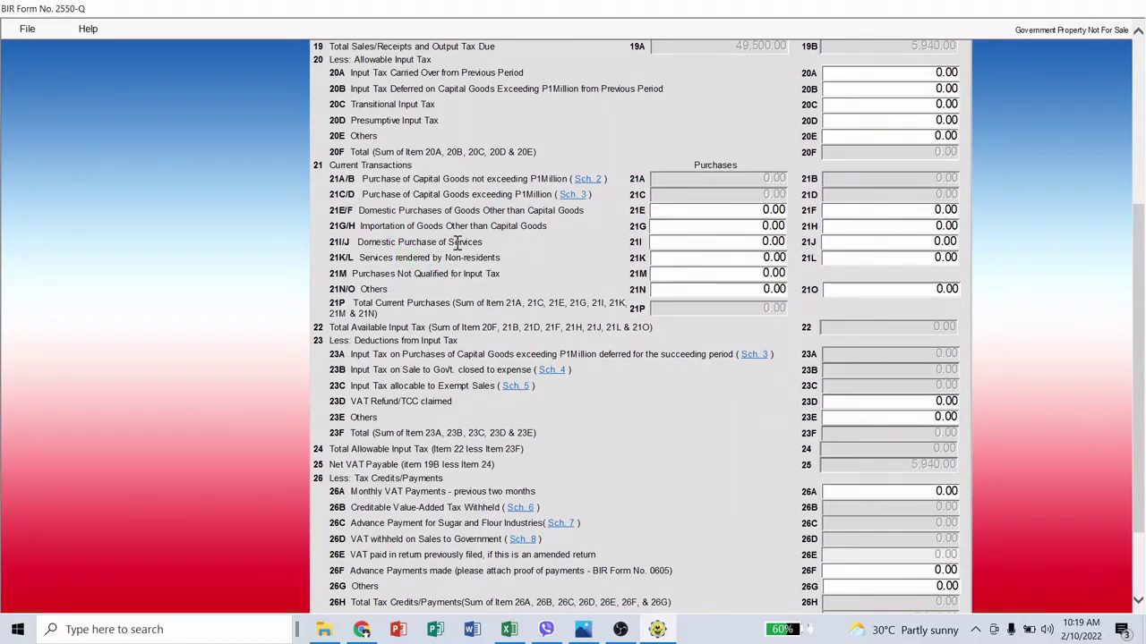
left_click(722, 210)
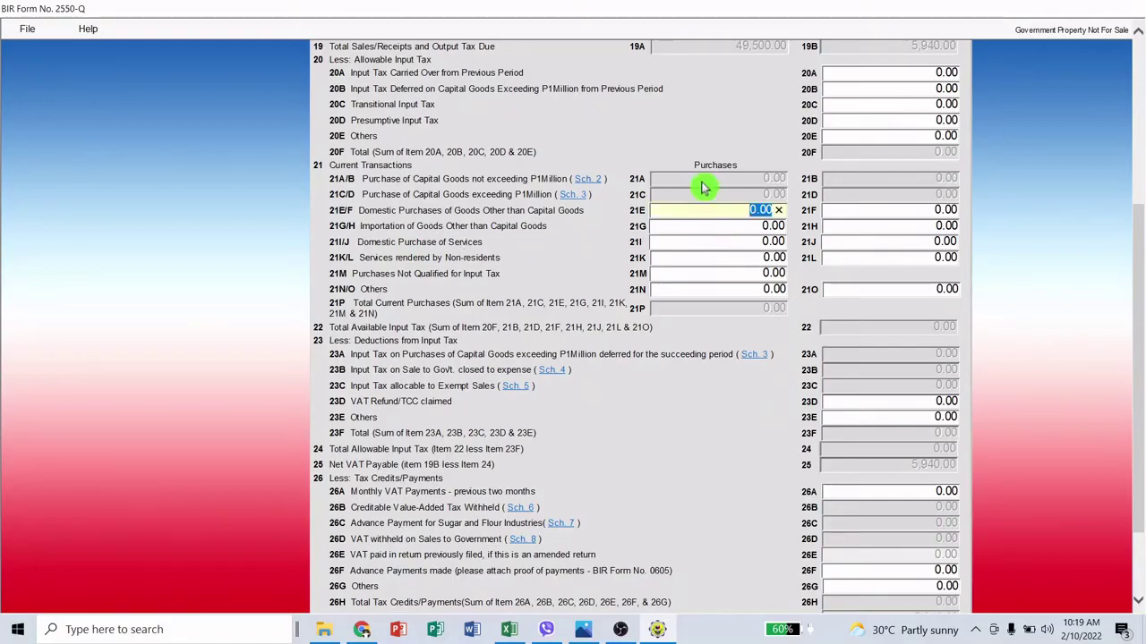
double_click(694, 15)
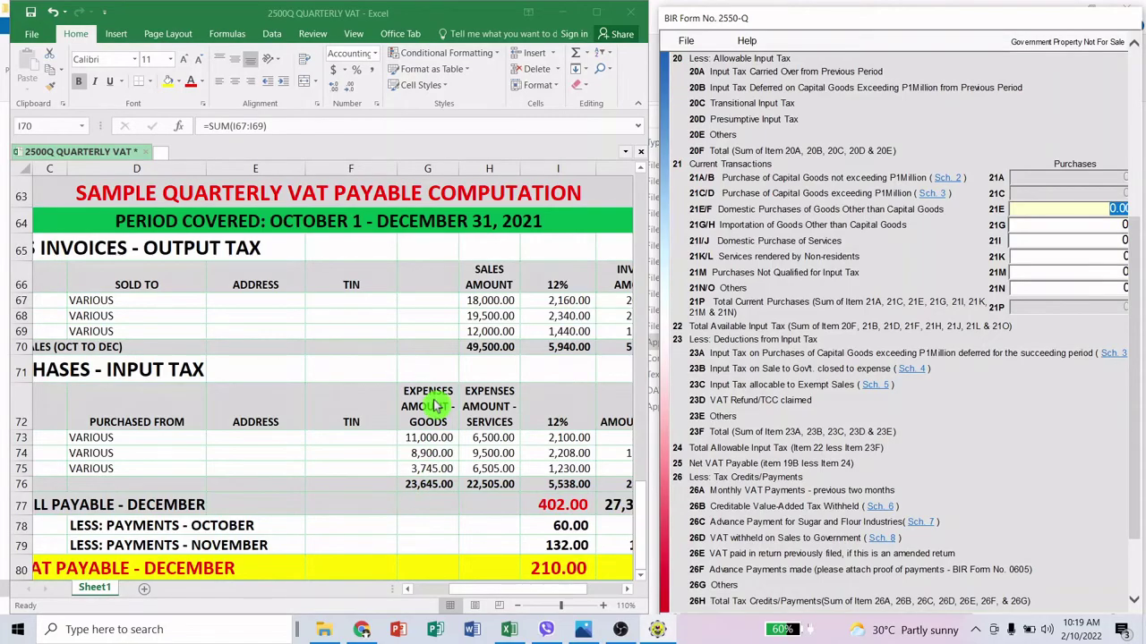
left_click(430, 488)
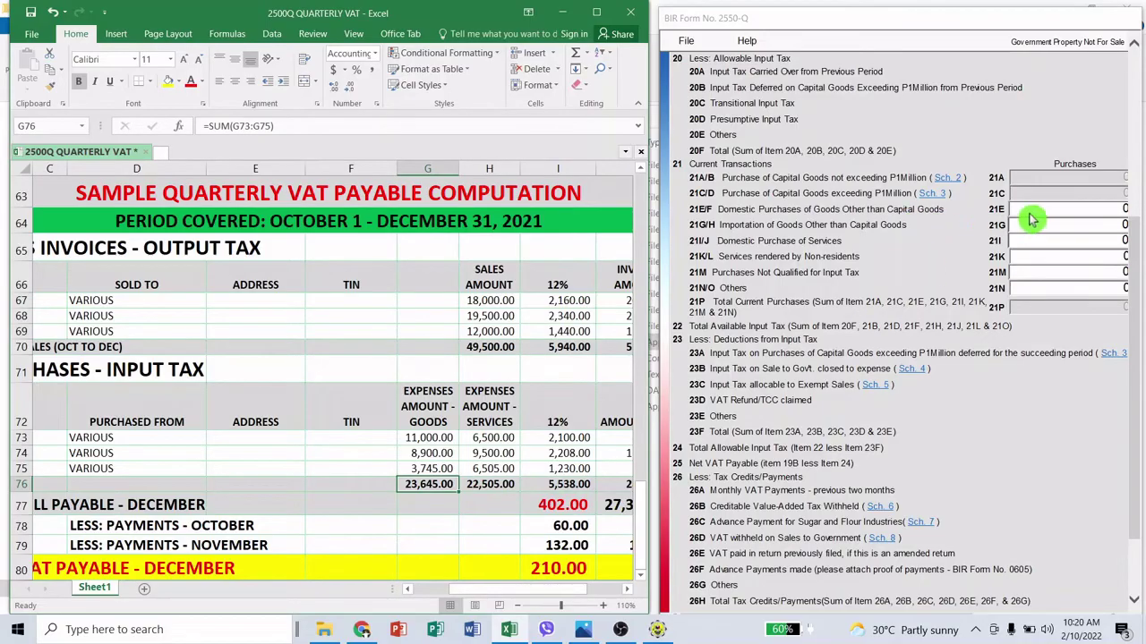
left_click(1038, 210)
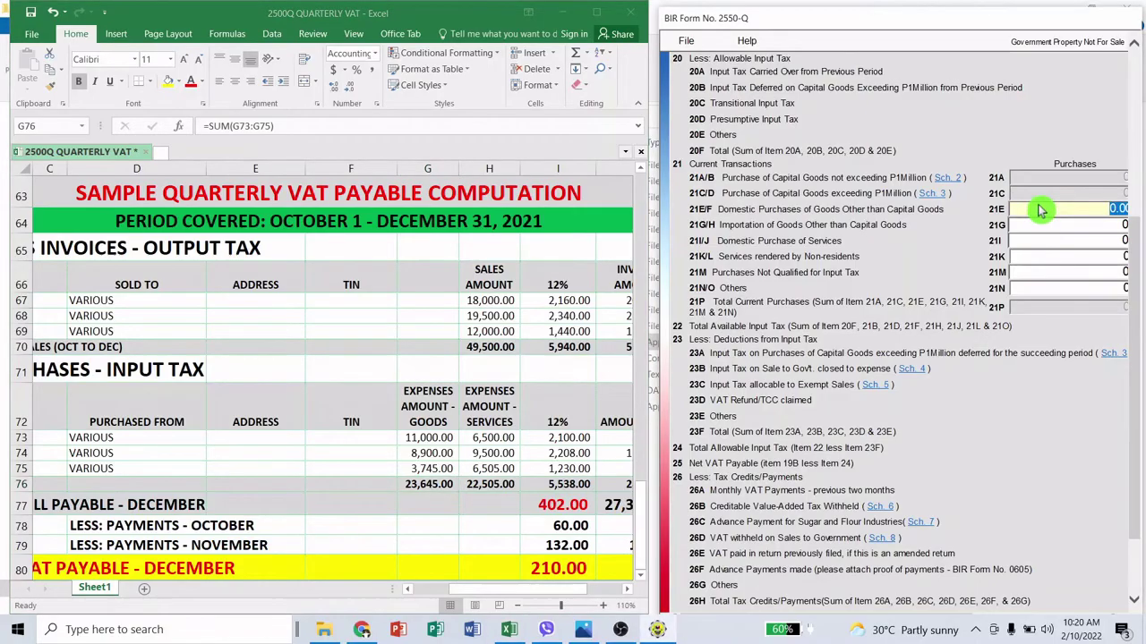
type("23645")
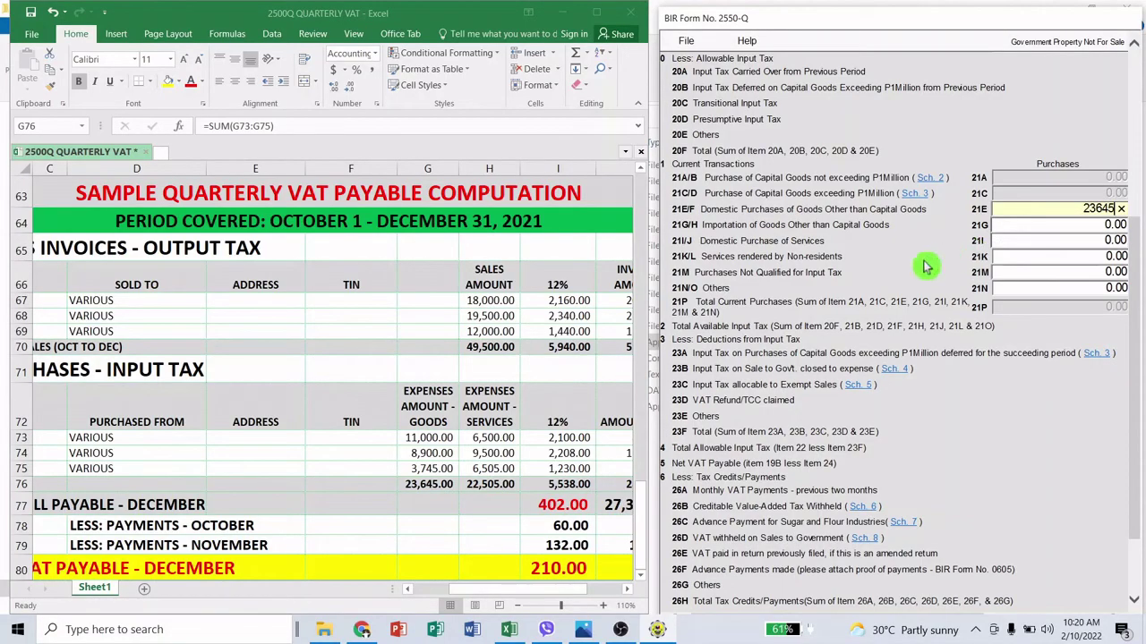
left_click(927, 266)
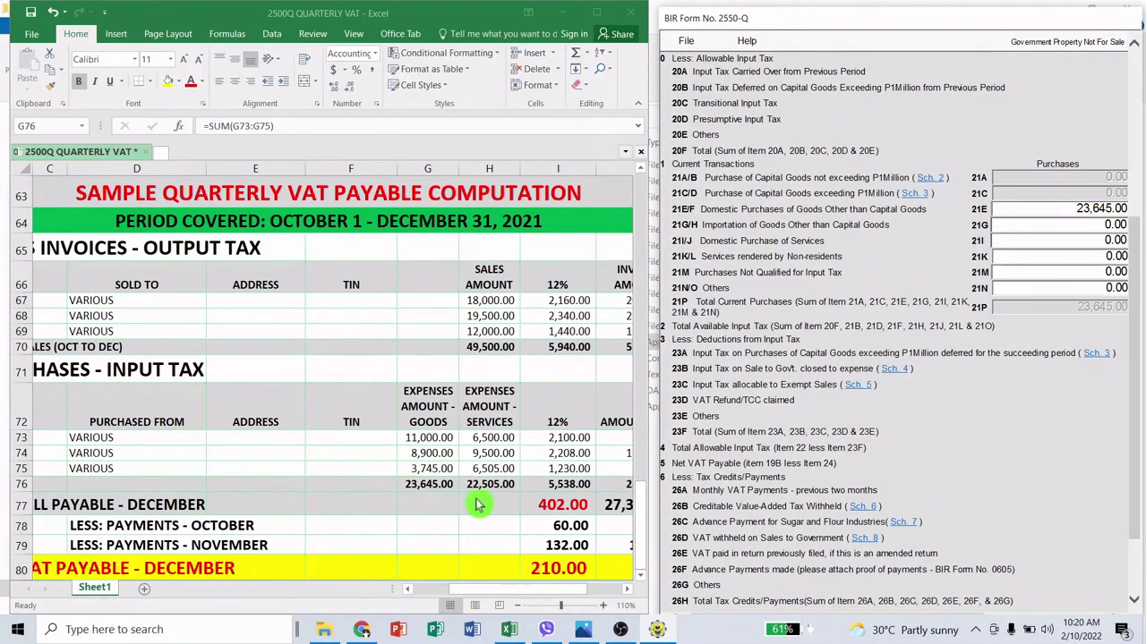
Enter the workbook's total services expenses, 22,505, in item 21I for domestic purchase of services.
key("alt+Tab")
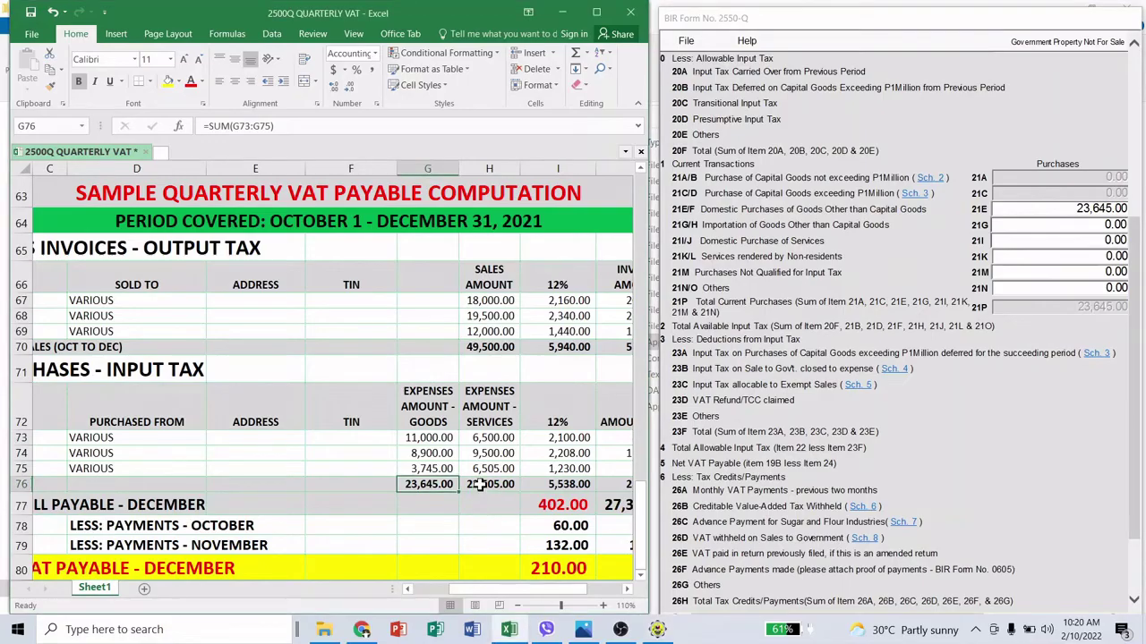
left_click(488, 484)
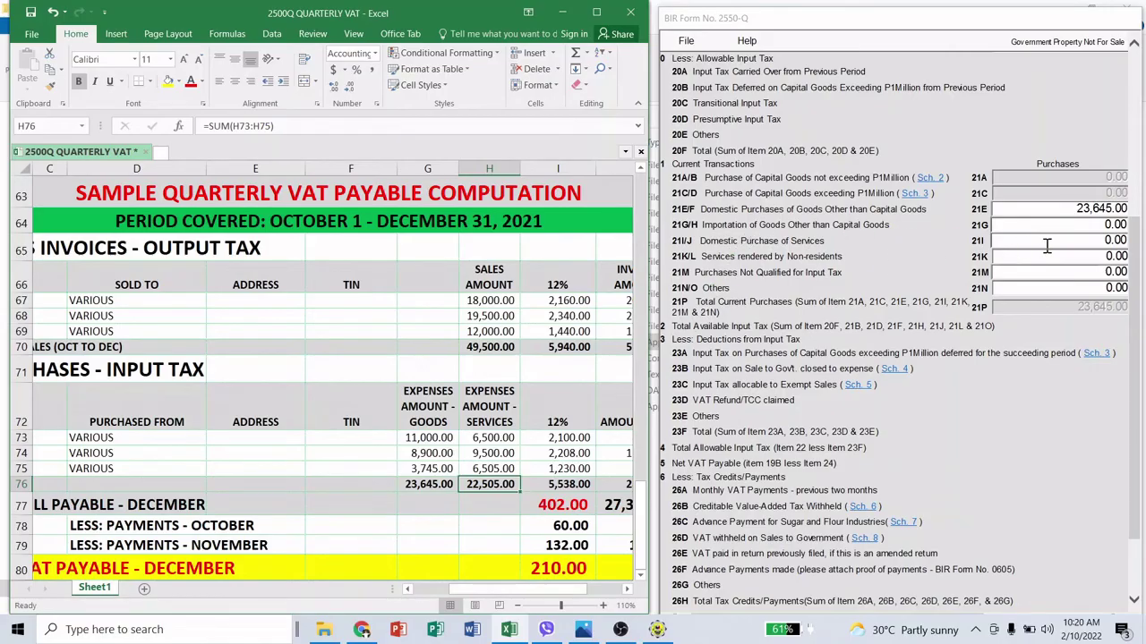
left_click(1093, 240)
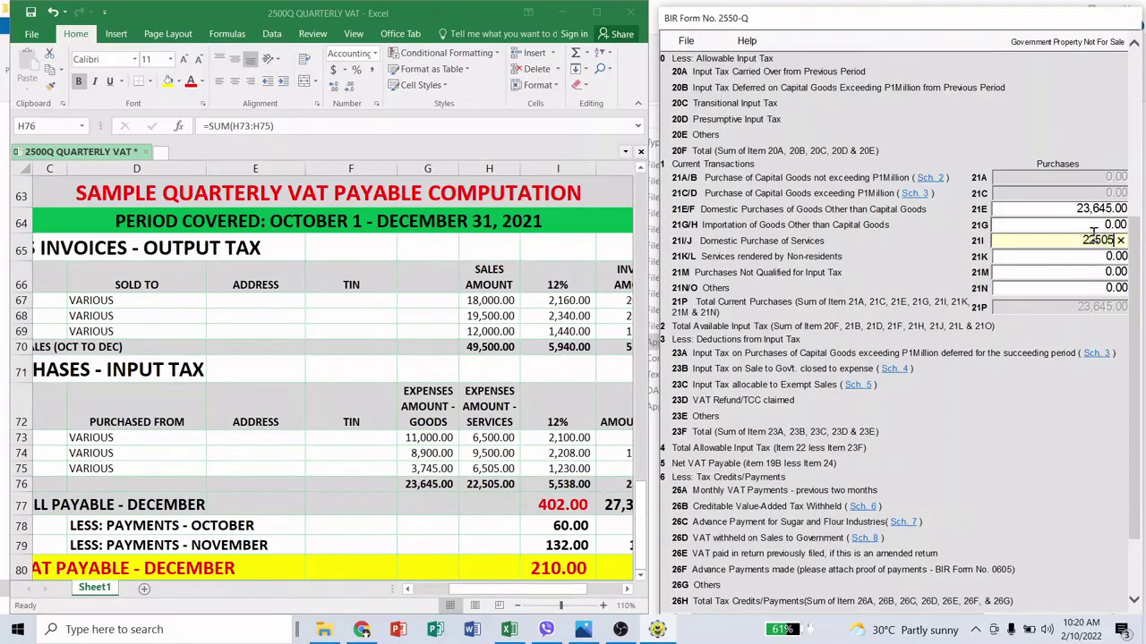
left_click(924, 257)
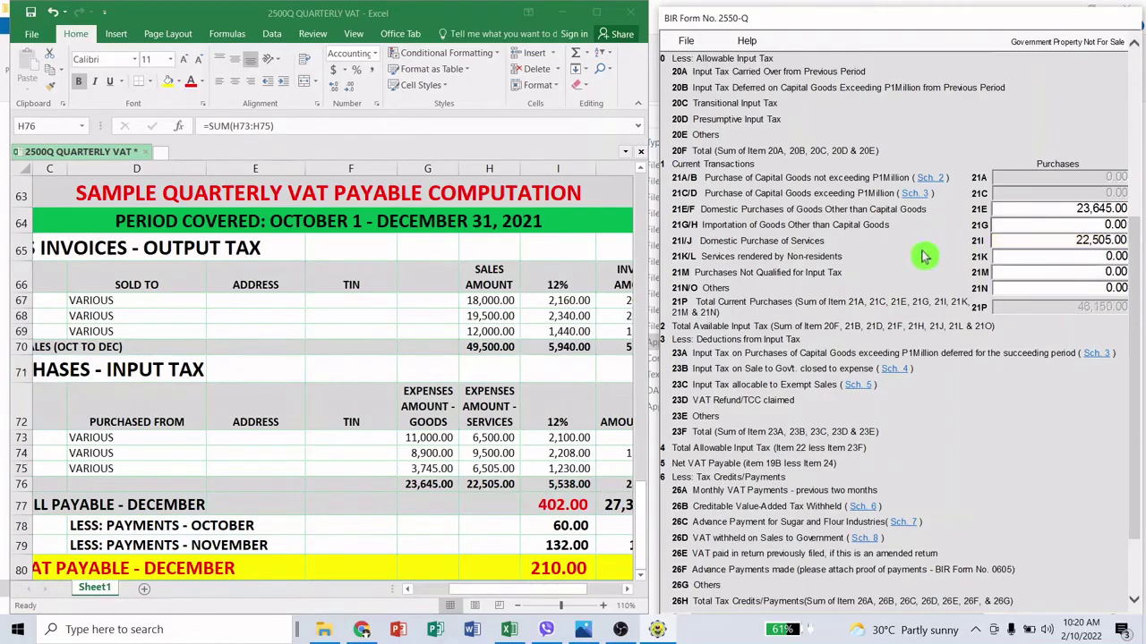
Review the return at full size from the vatable sales in item 15 to the total available input tax in item 22.
double_click(919, 20)
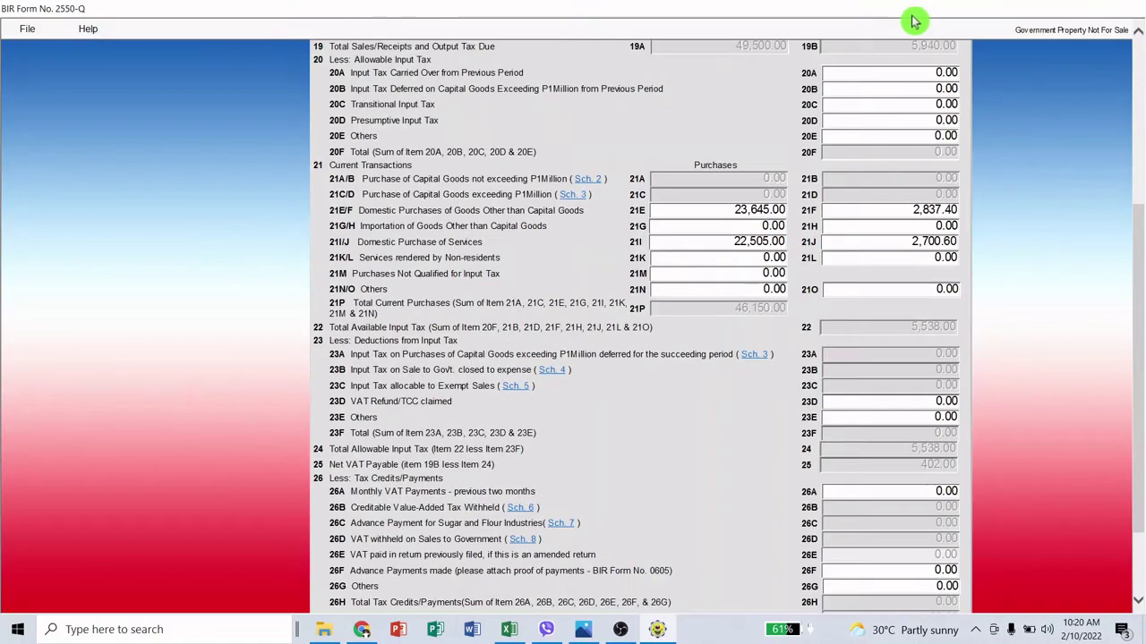
left_click(645, 240)
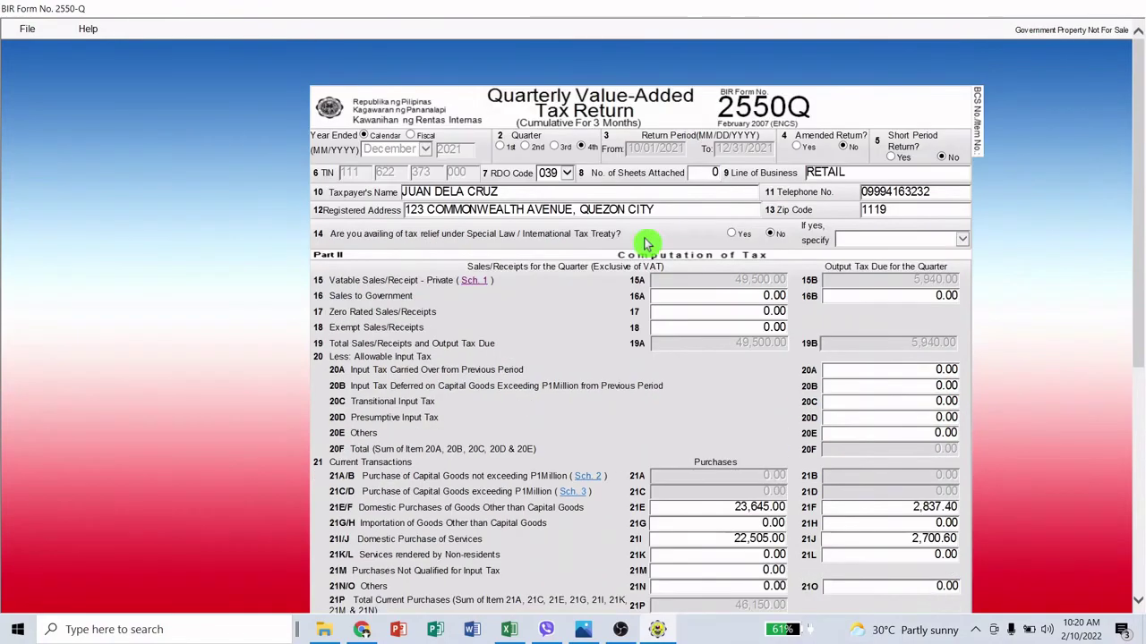
left_click(654, 179)
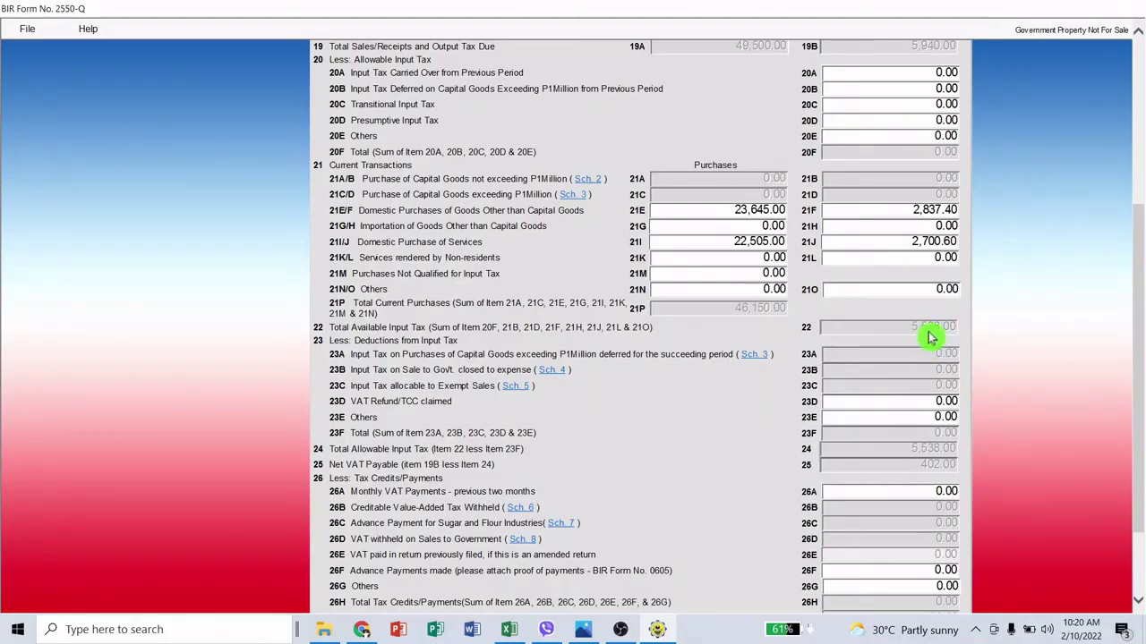
Return to the side-by-side view and add the services and goods expense totals in cell H77 with the formula +H76+G76.
double_click(681, 18)
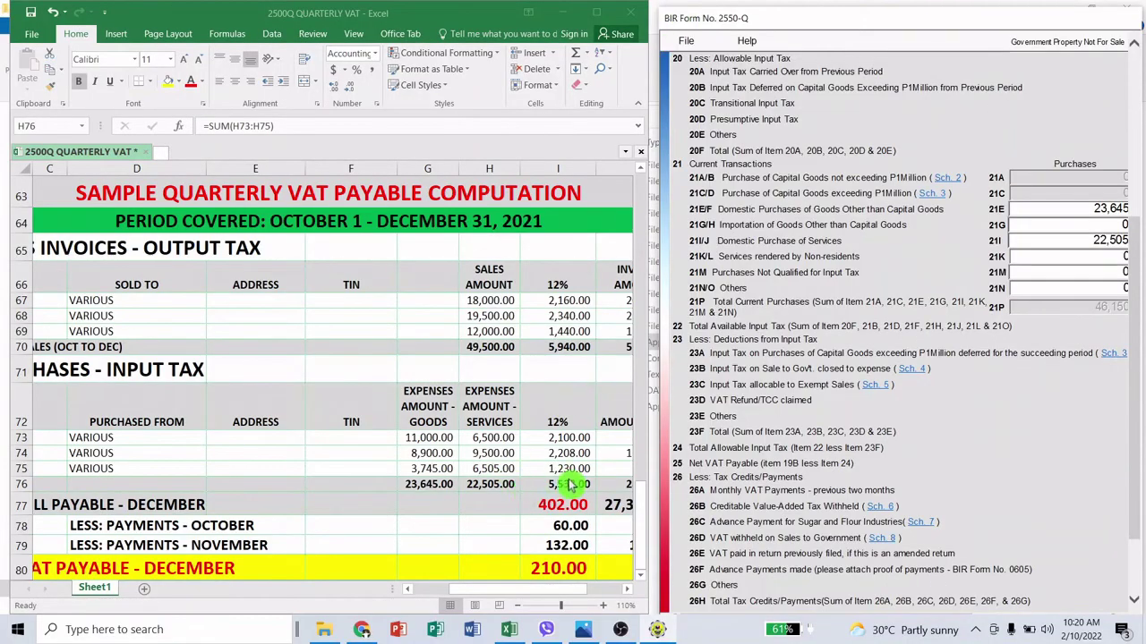
left_click(501, 484)
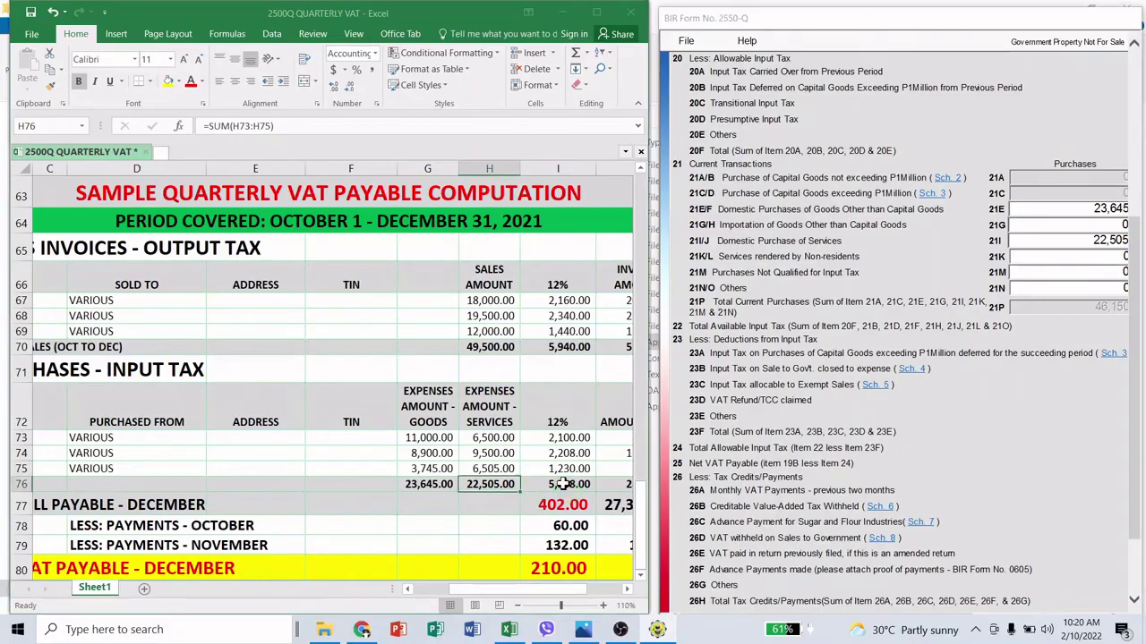
left_click(432, 484)
left_click(491, 484)
left_click(484, 501)
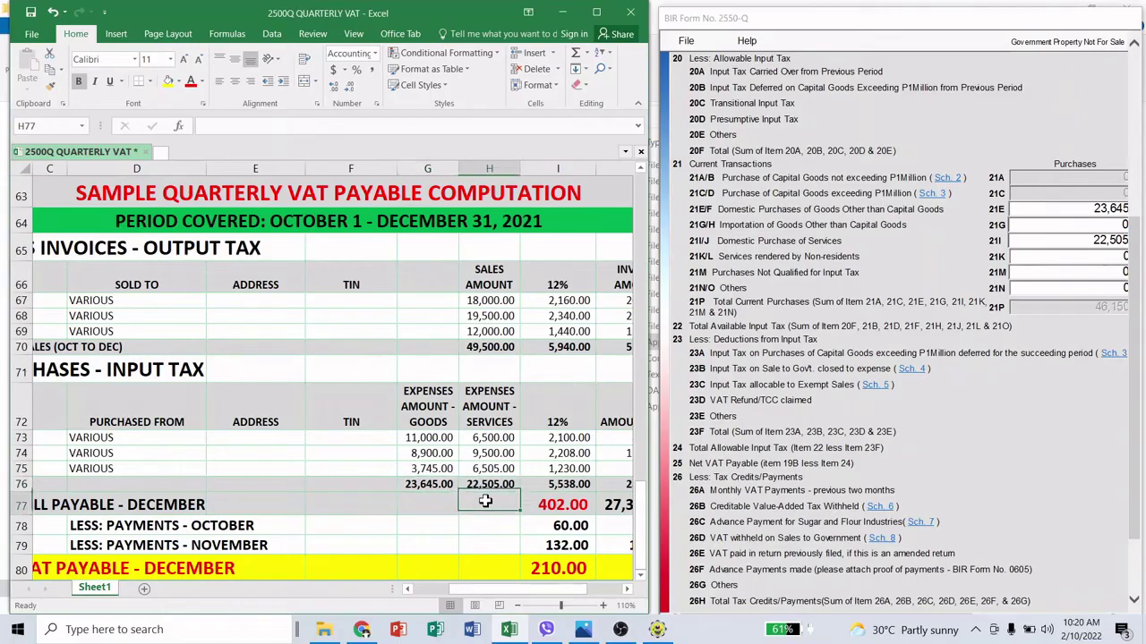
type("+")
key("Up")
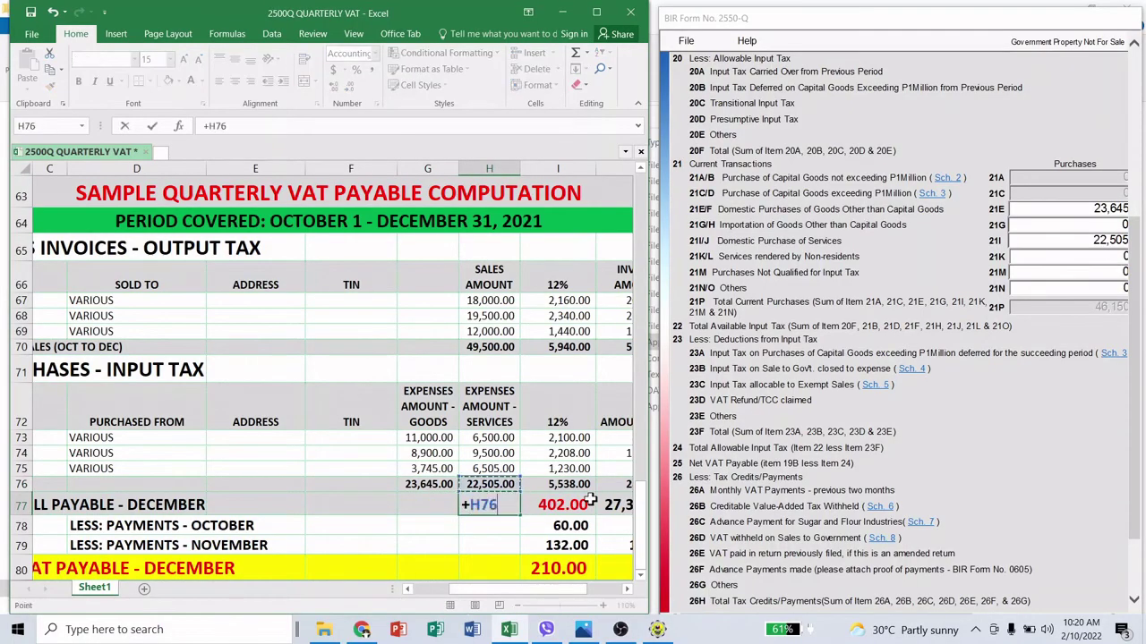
type("+")
key("Up")
key("Left")
key("ctrl+Return")
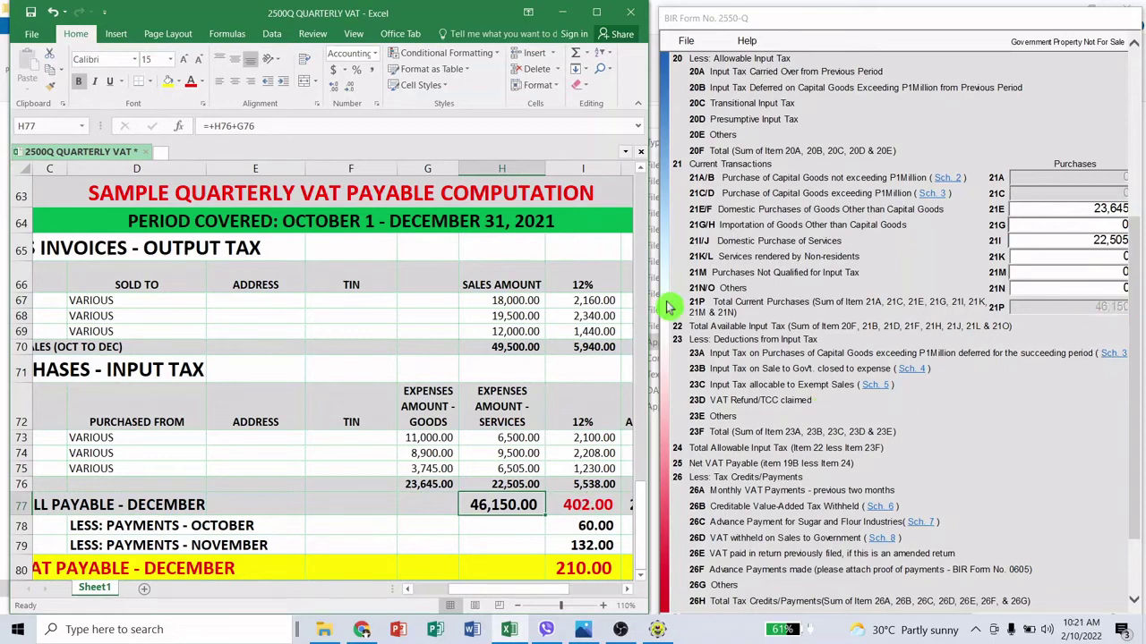
Widen the return window and compare items 21P and 22 with the workbook's total purchases and 12% input tax total.
left_click_drag(649, 257, 608, 262)
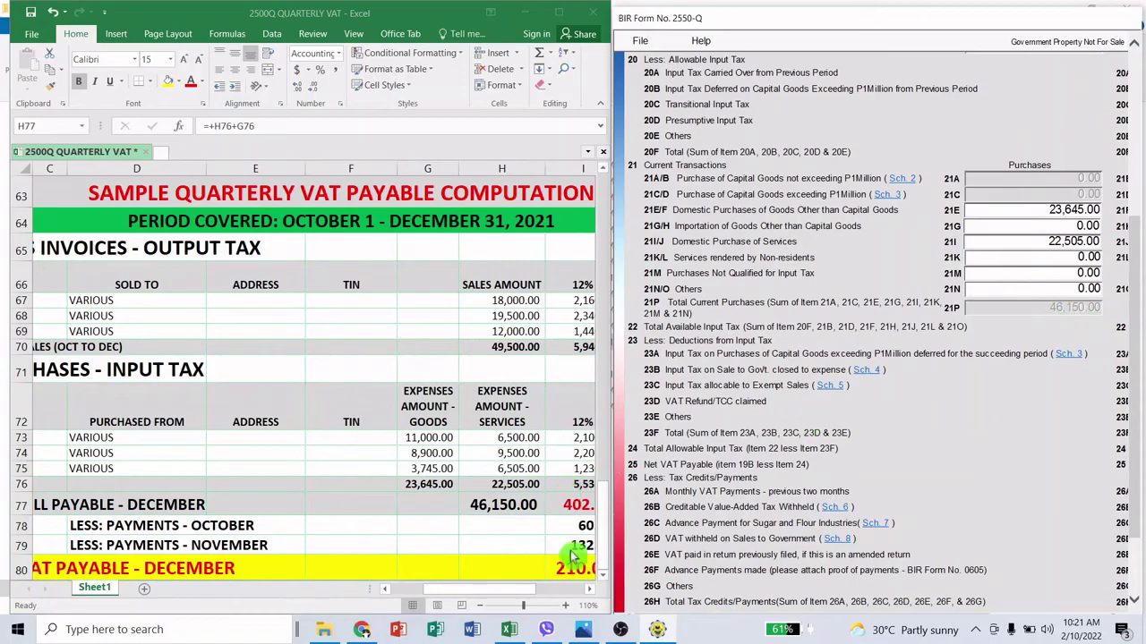
left_click(474, 509)
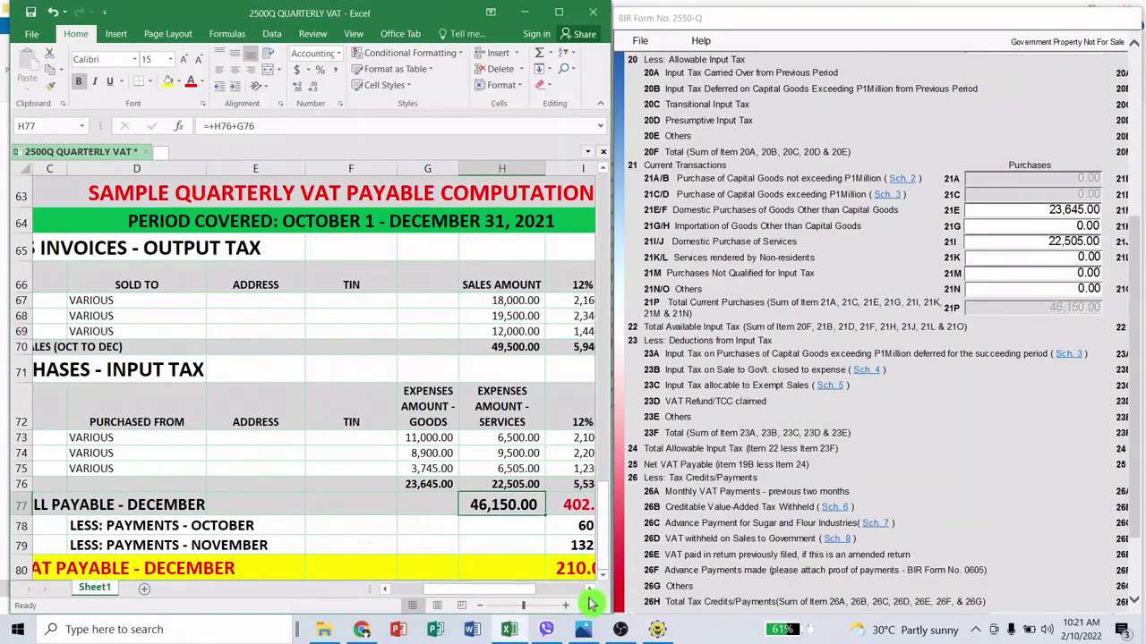
scroll(589, 593, "right", 2)
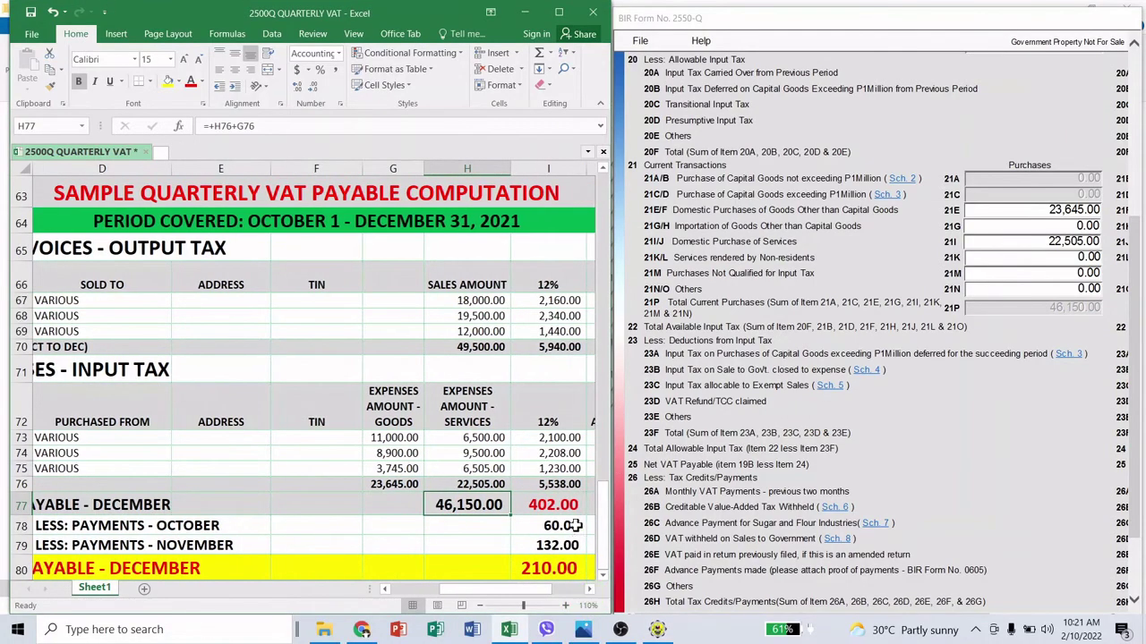
left_click(564, 486)
left_click(919, 25)
double_click(919, 25)
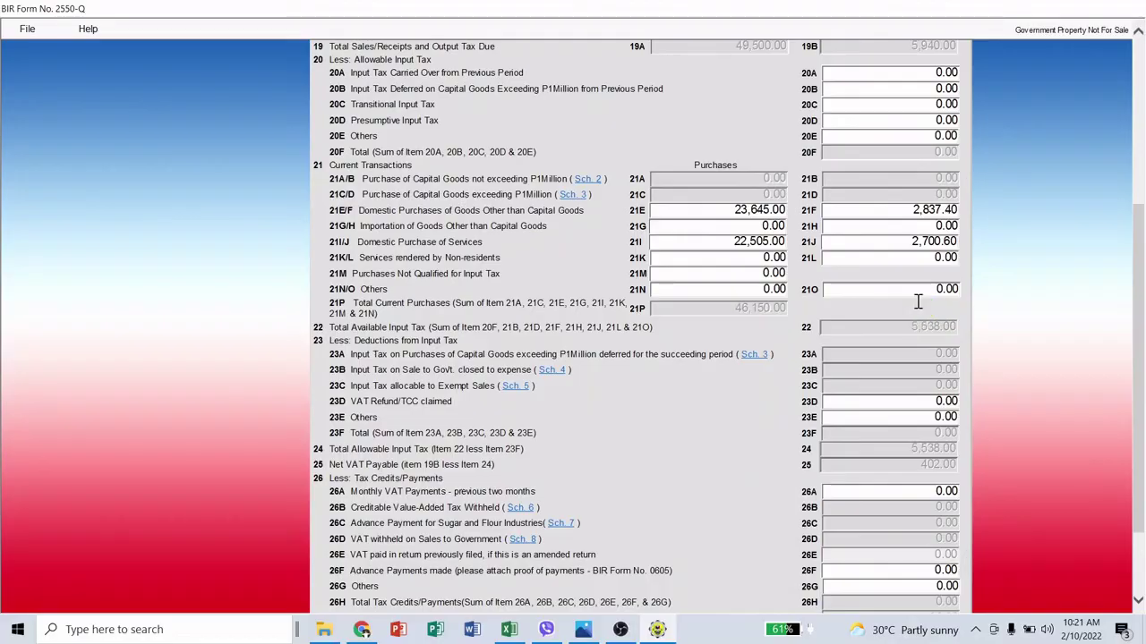
Compare the net VAT payable in item 25 with the workbook's overall payable for December in row 77.
scroll(917, 300, "down", 3)
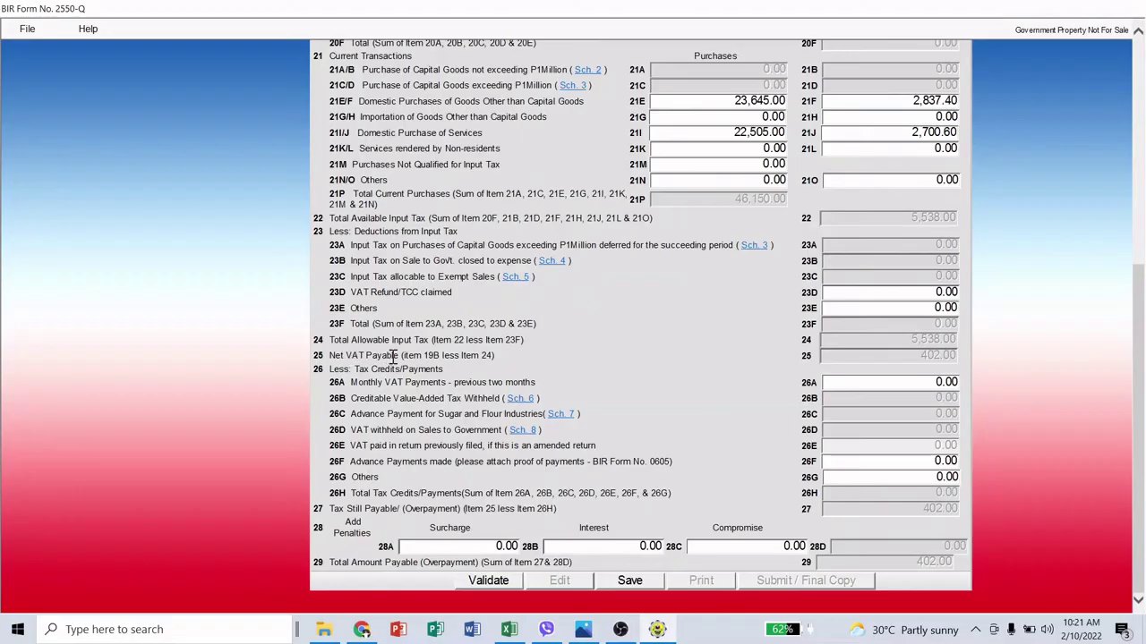
left_click(917, 380)
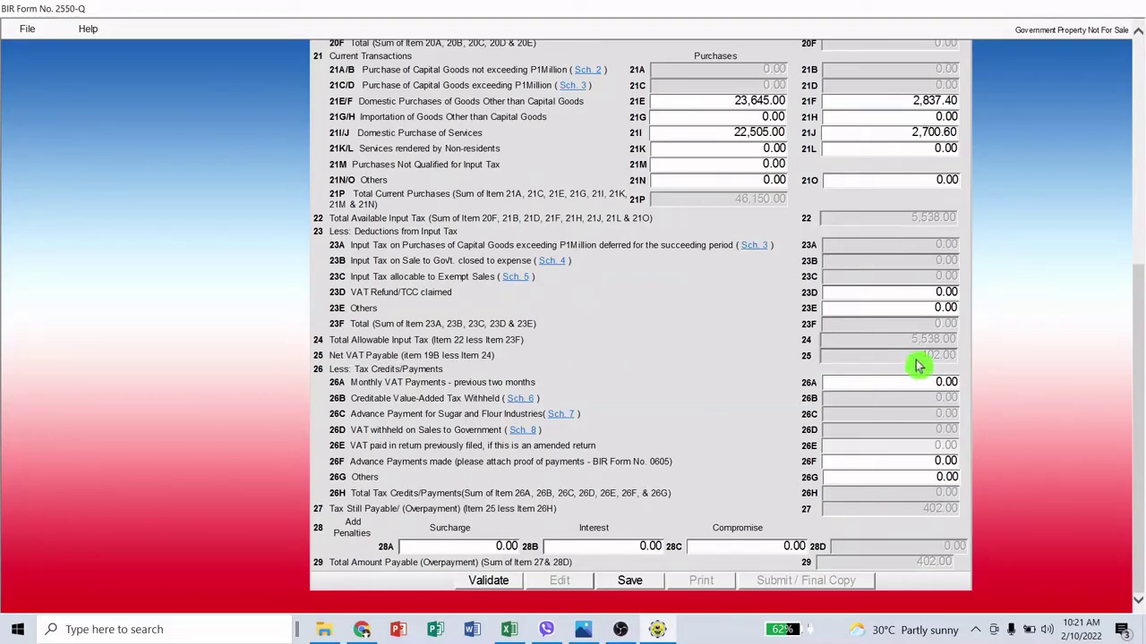
double_click(680, 9)
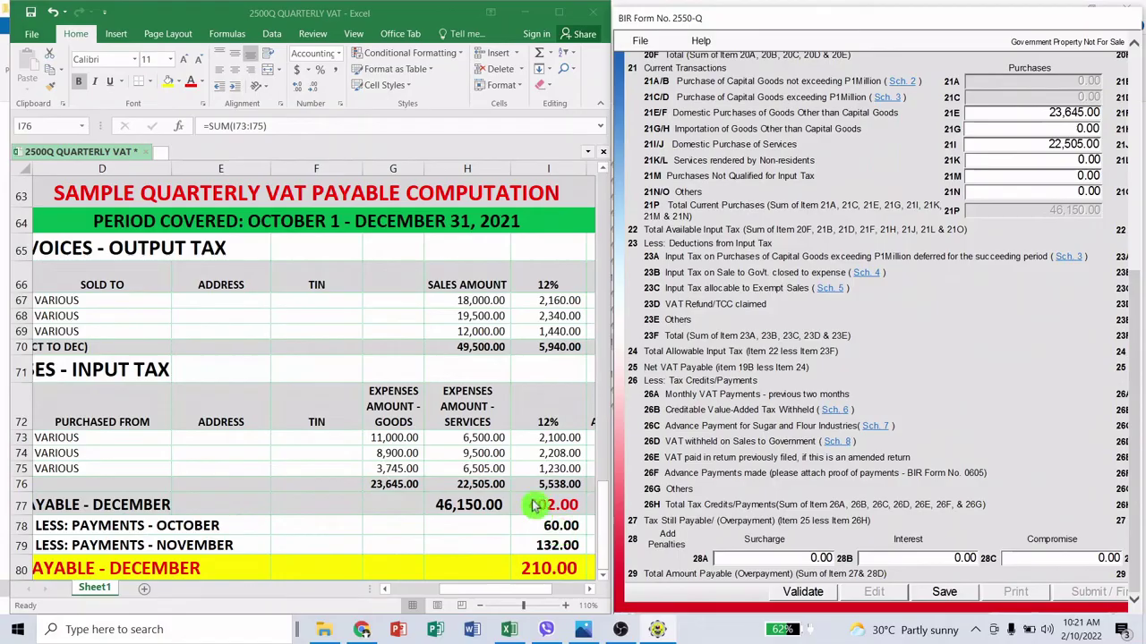
Examine the October and November VAT payments in the workbook and their combined total in cell J79.
left_click(546, 555)
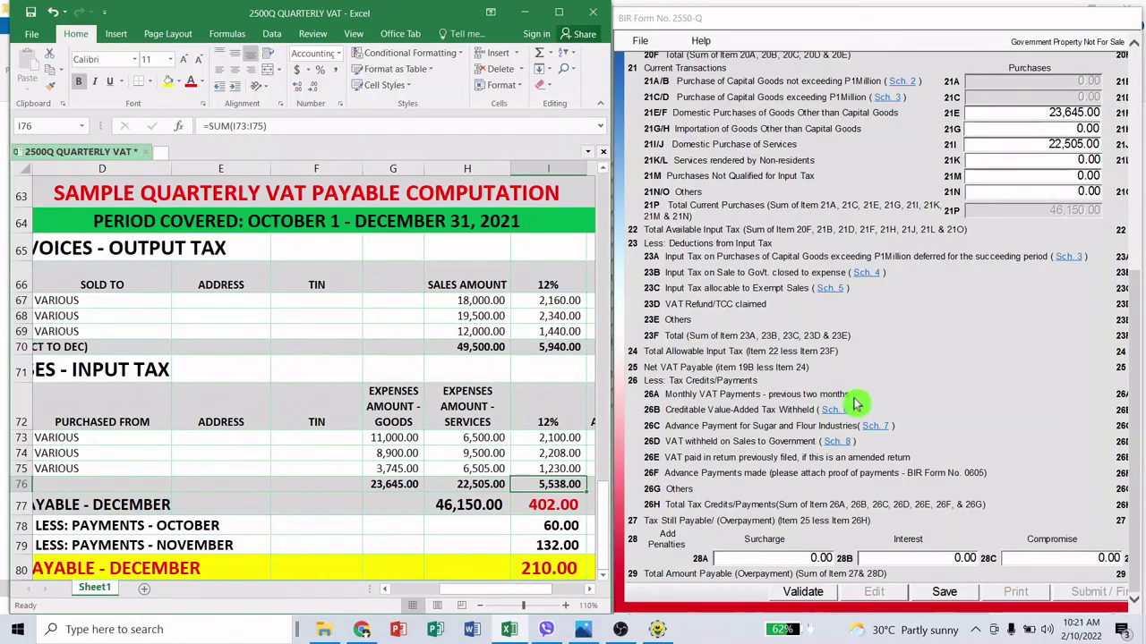
left_click(563, 528)
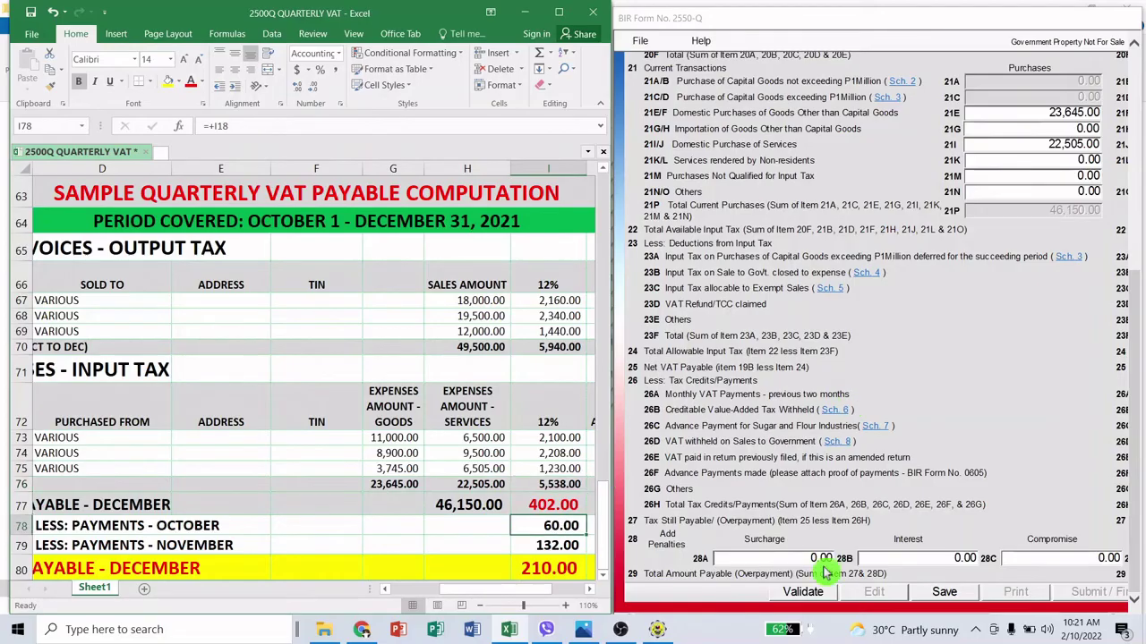
key("Down")
key("Right")
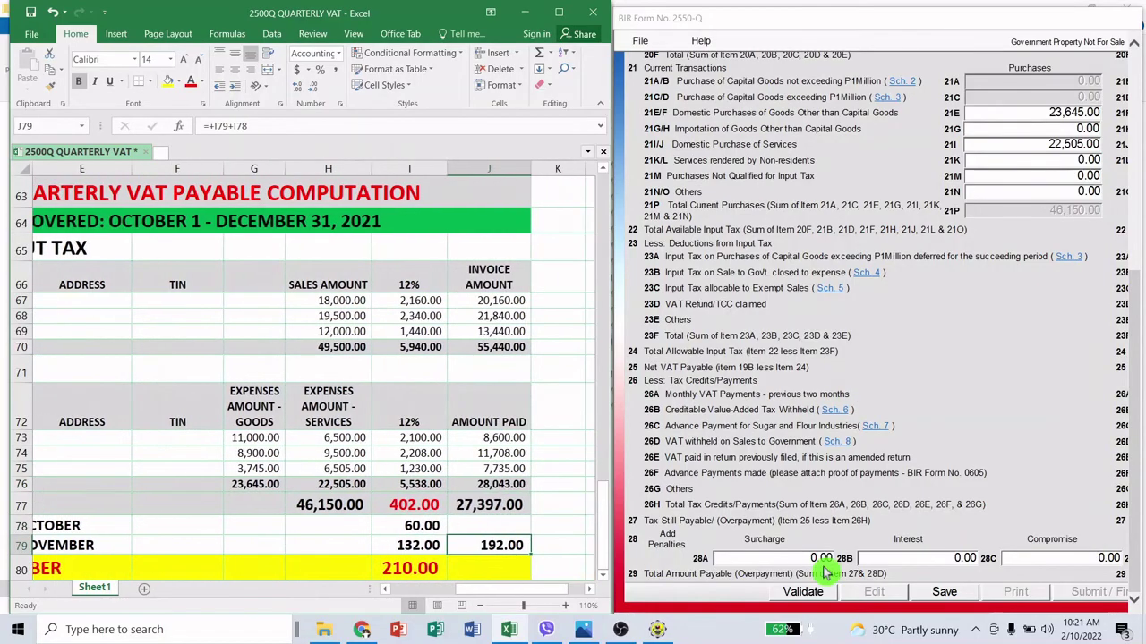
key("Left")
key("Up")
key("Down")
key("Right")
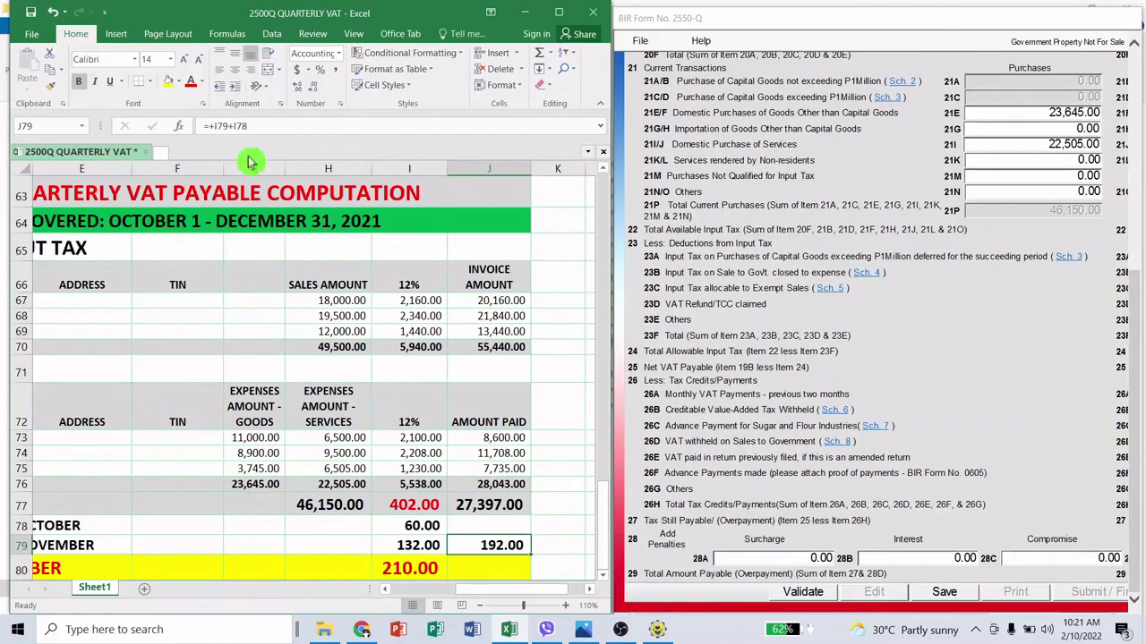
left_click(410, 528)
left_click(410, 548)
left_click(495, 546)
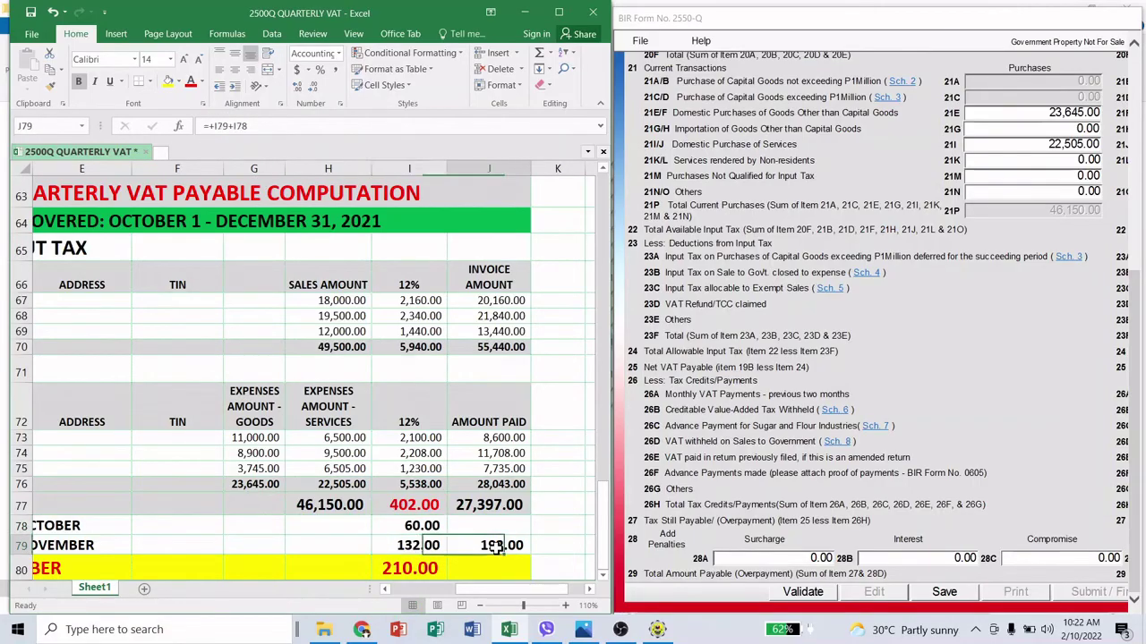
Enter the workbook's combined October and November payments, 192, in item 26A for monthly VAT payments of the previous two months.
left_click(842, 363)
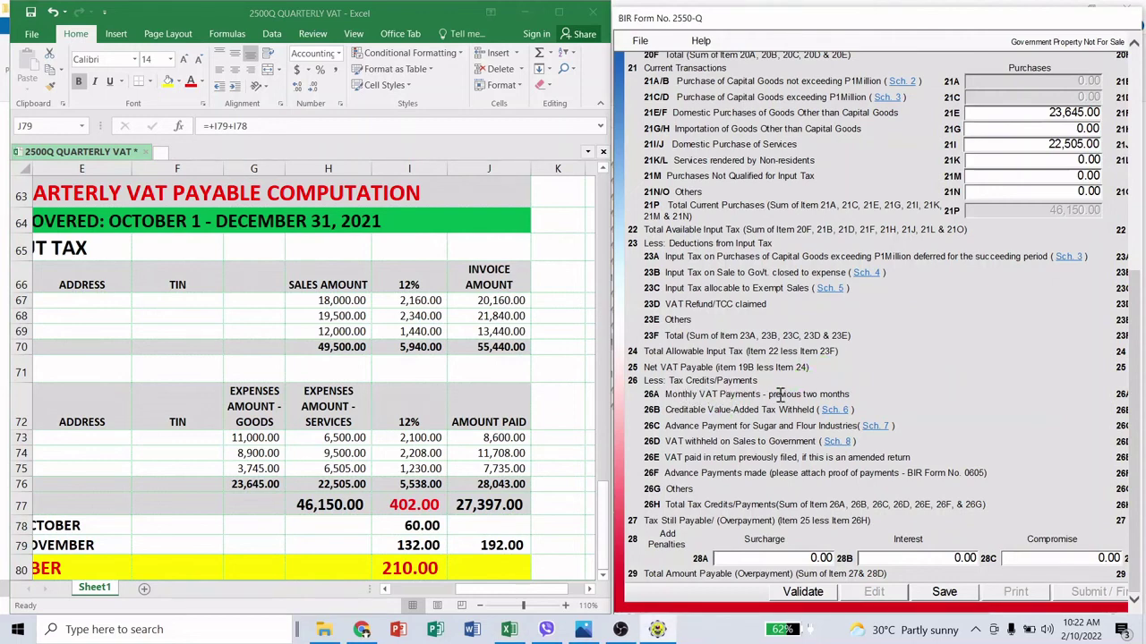
double_click(886, 24)
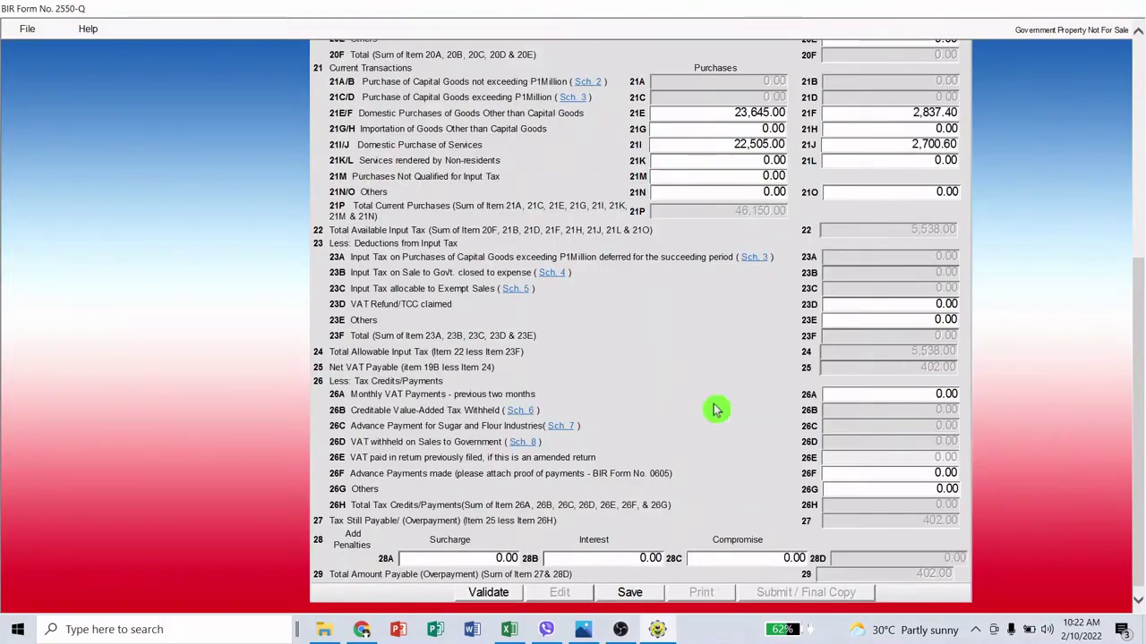
left_click(929, 398)
key("BackSpace")
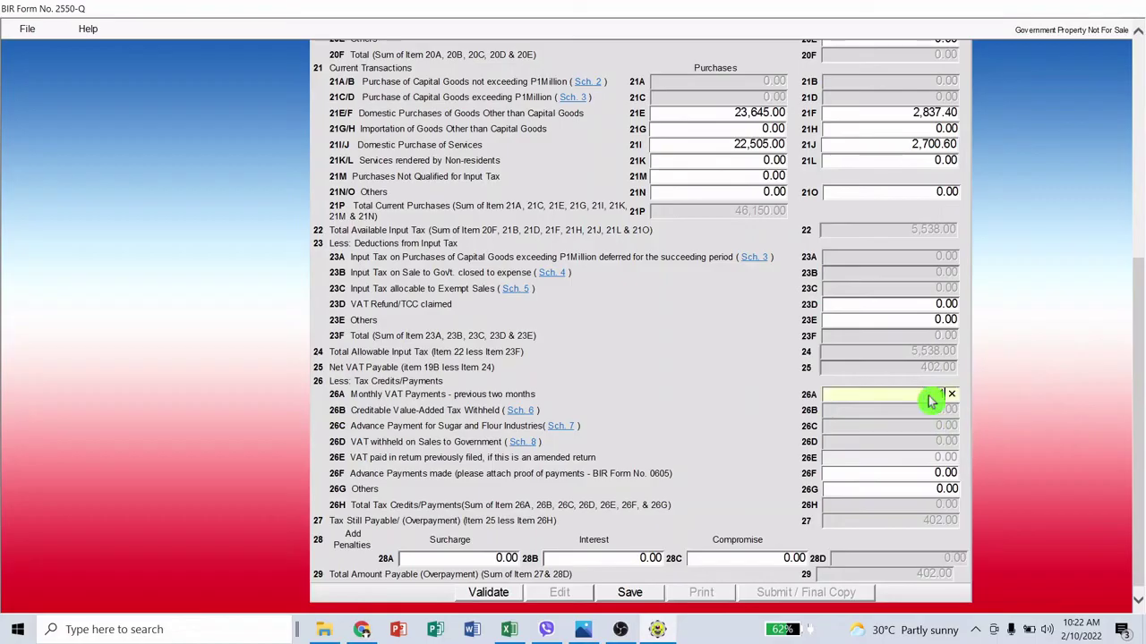
type("192")
left_click(730, 367)
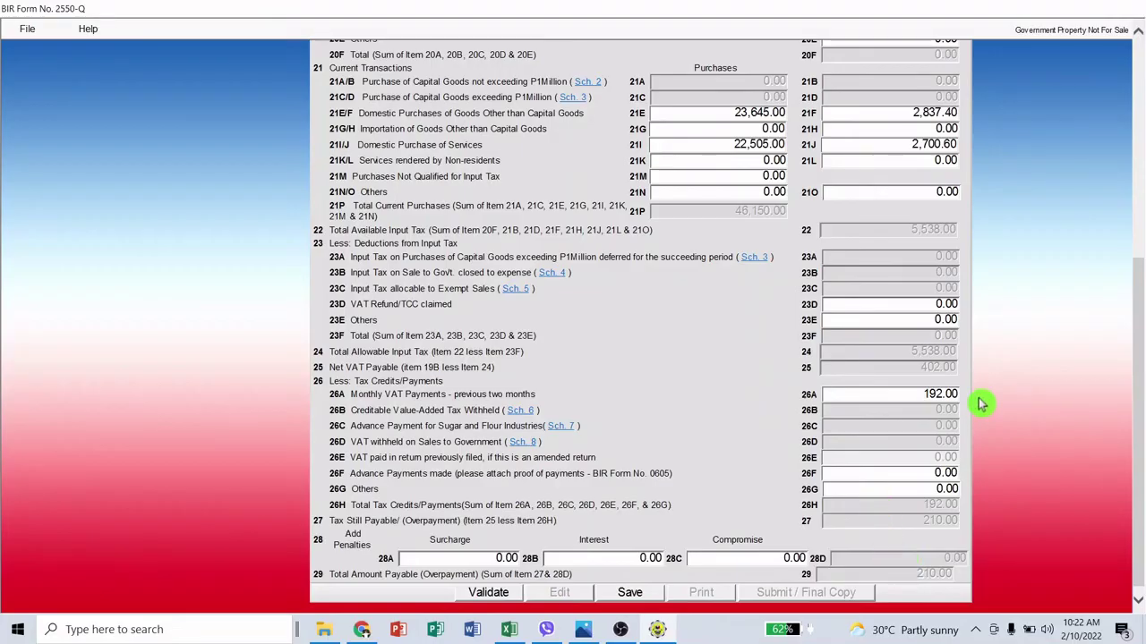
Review the return's computation through items 27 and 29 and compare the amount payable with the workbook's December VAT payable in cell I80.
scroll(980, 404, "up", 5)
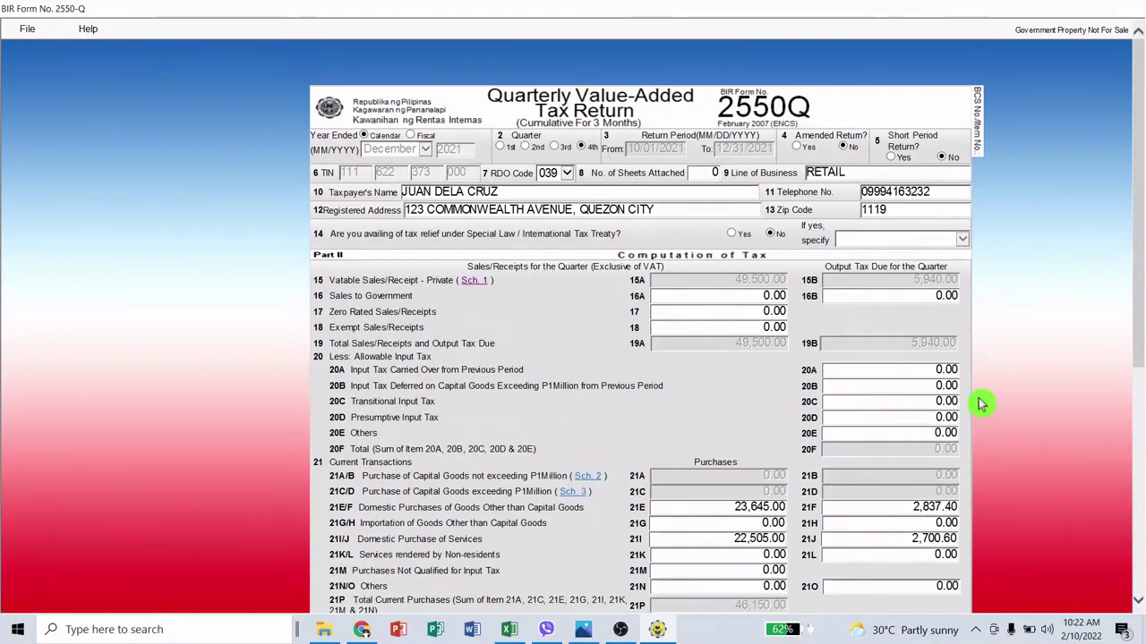
scroll(980, 404, "down", 6)
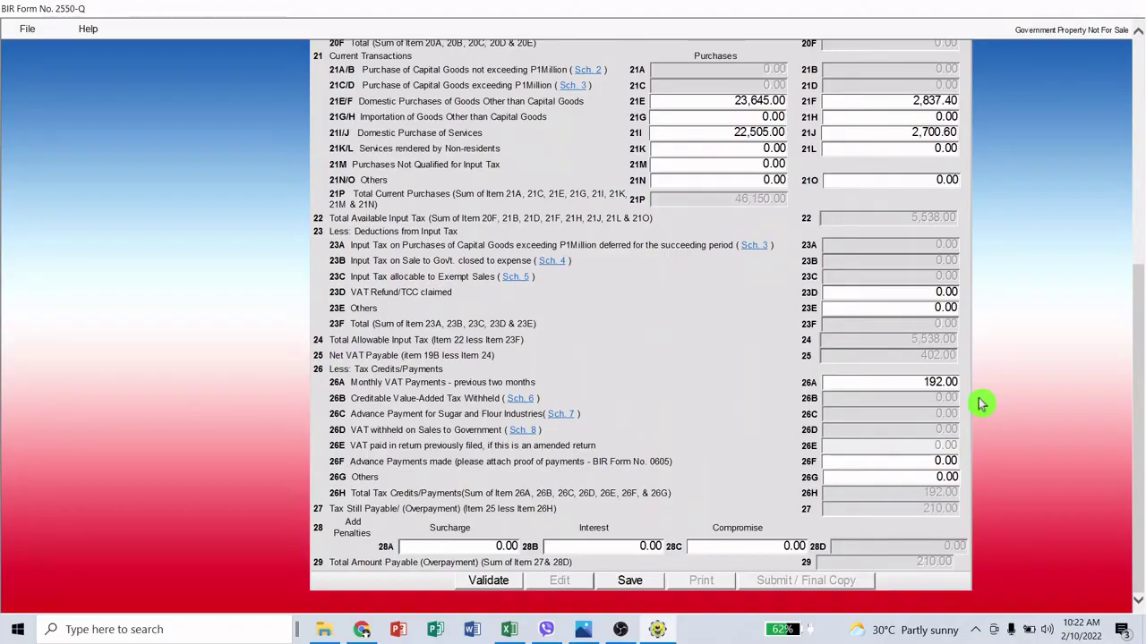
scroll(965, 293, "up", 3)
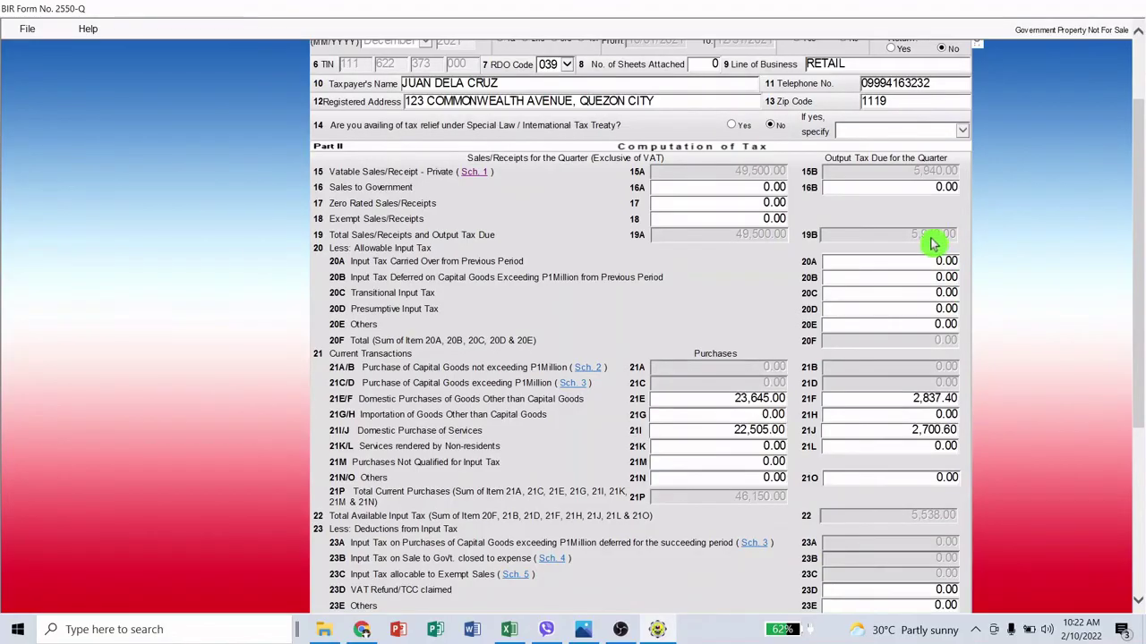
scroll(924, 234, "down", 3)
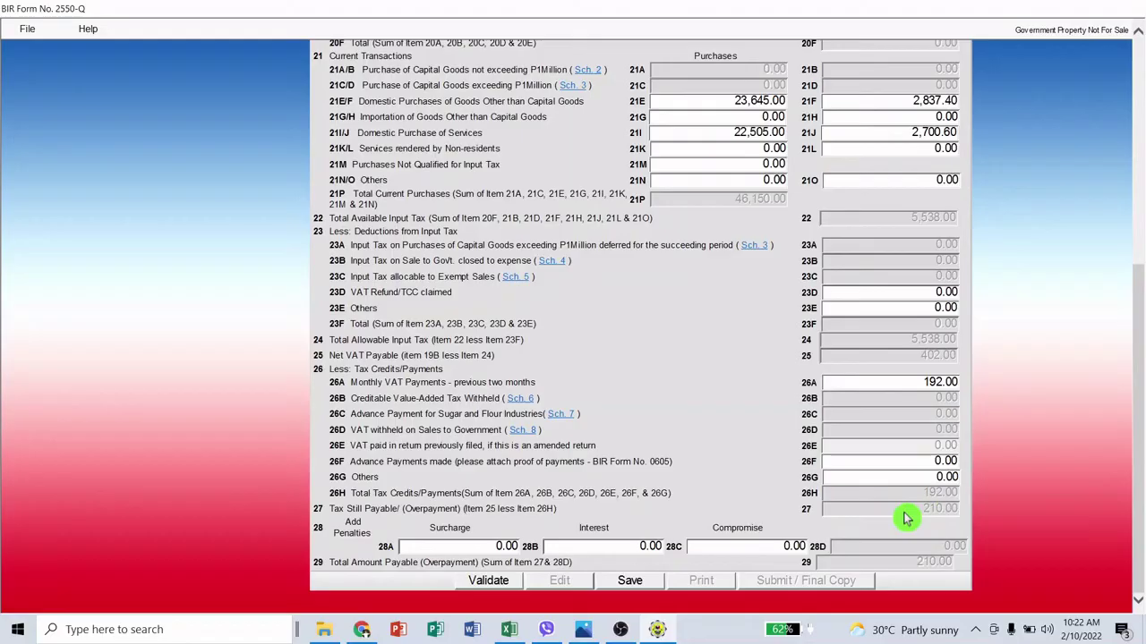
double_click(696, 8)
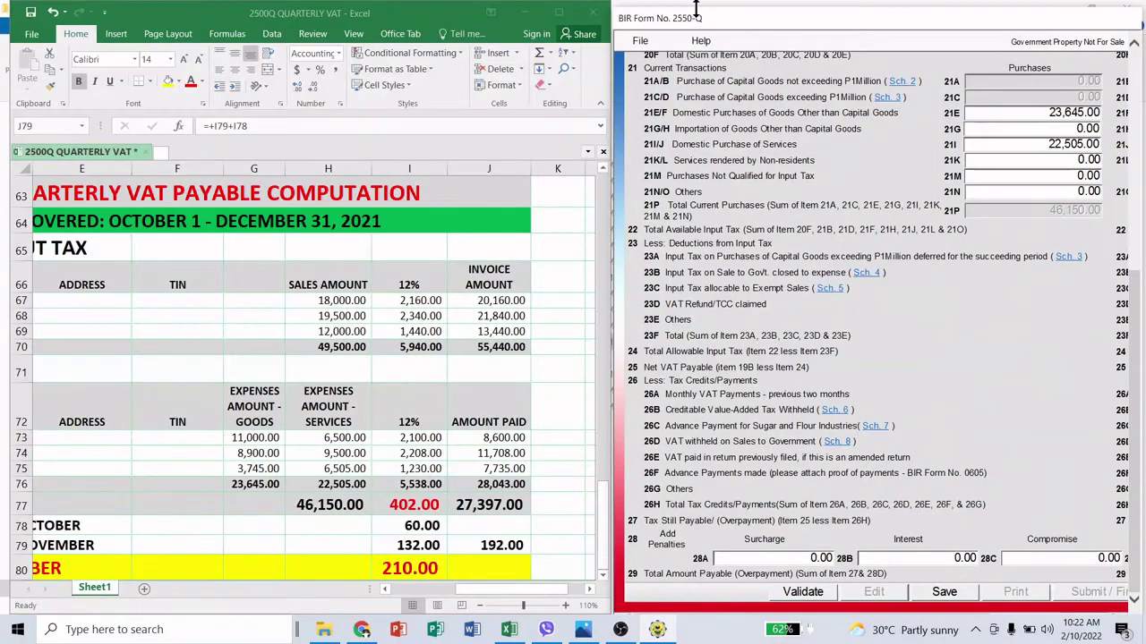
key("alt+Tab")
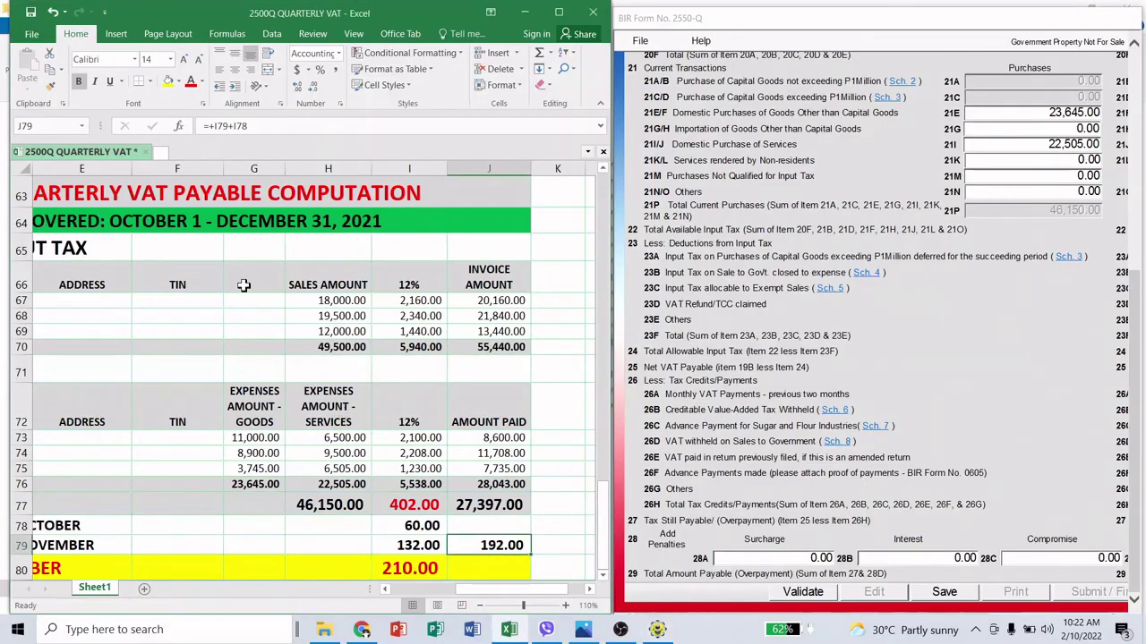
left_click(419, 567)
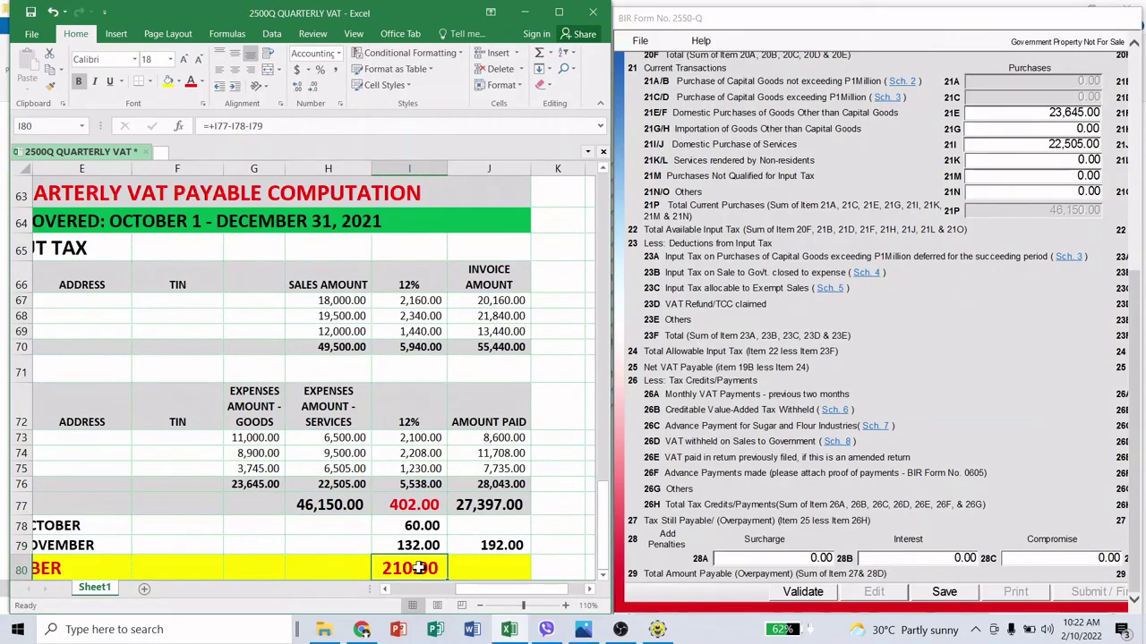
Enlarge the 2550Q form to full screen and review the whole return from the taxpayer details through item 29.
left_click(986, 362)
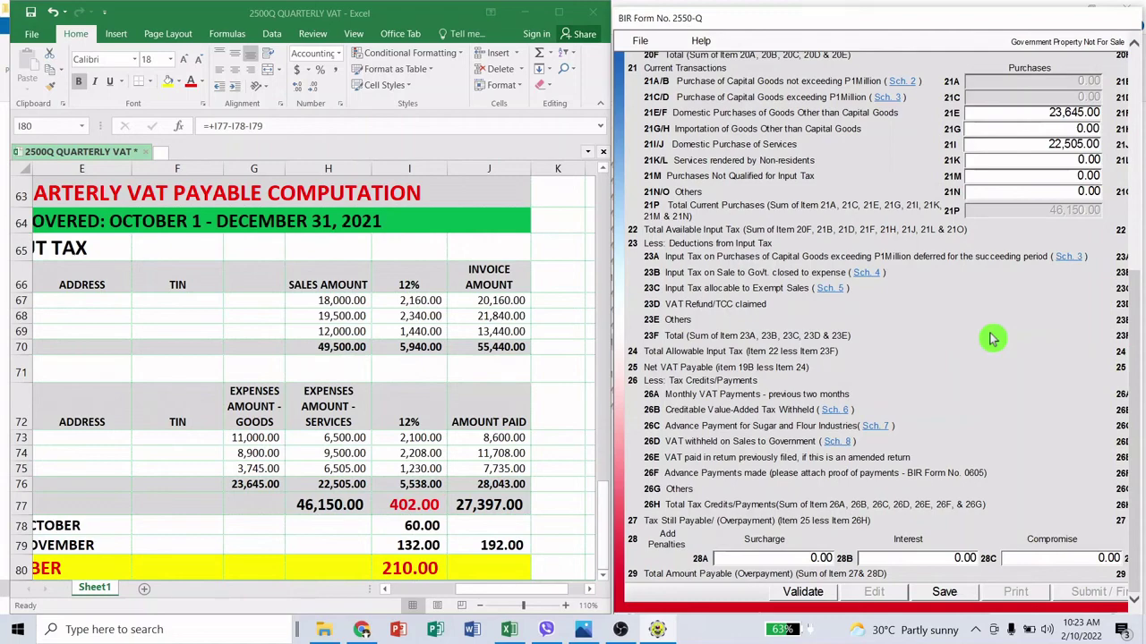
double_click(880, 23)
scroll(719, 194, "down", 1)
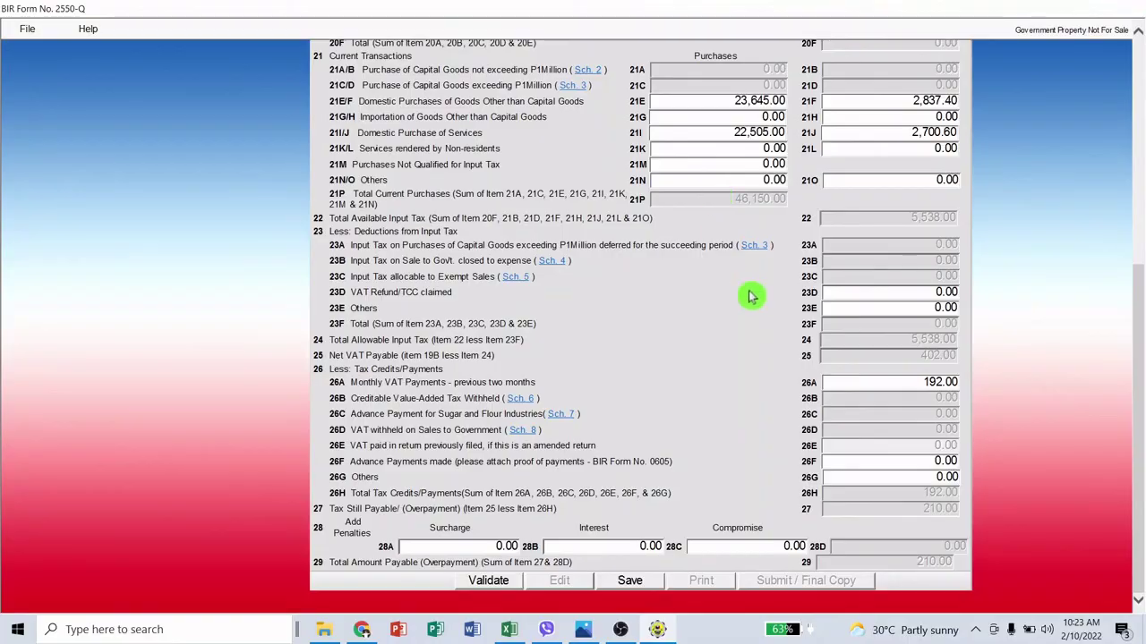
scroll(921, 548, "up", 5)
scroll(921, 547, "up", 2)
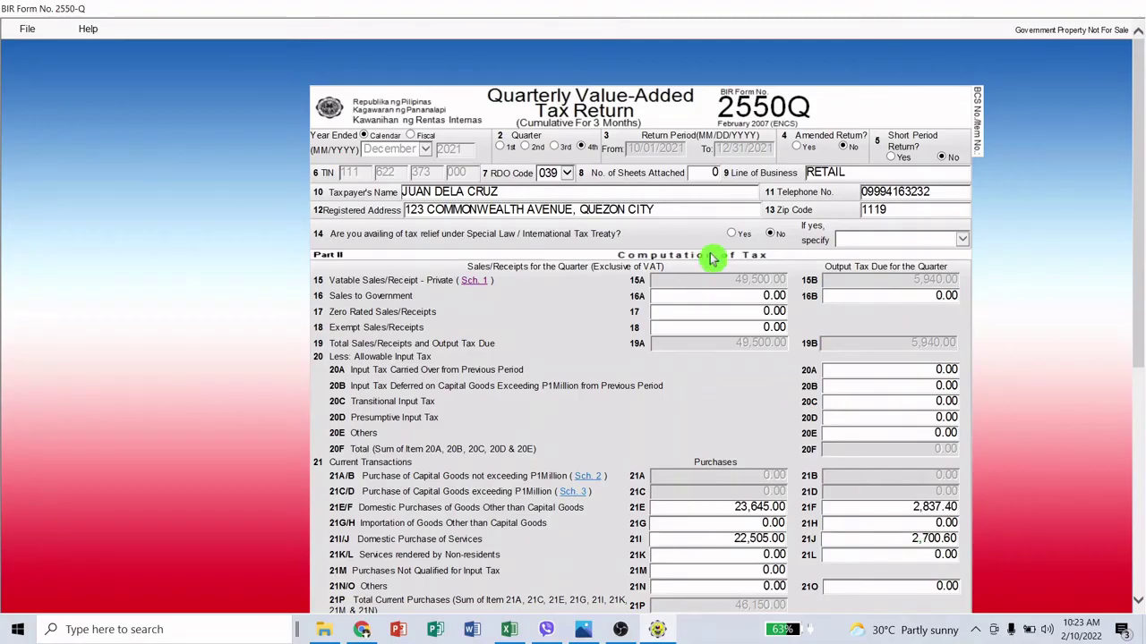
scroll(712, 259, "down", 8)
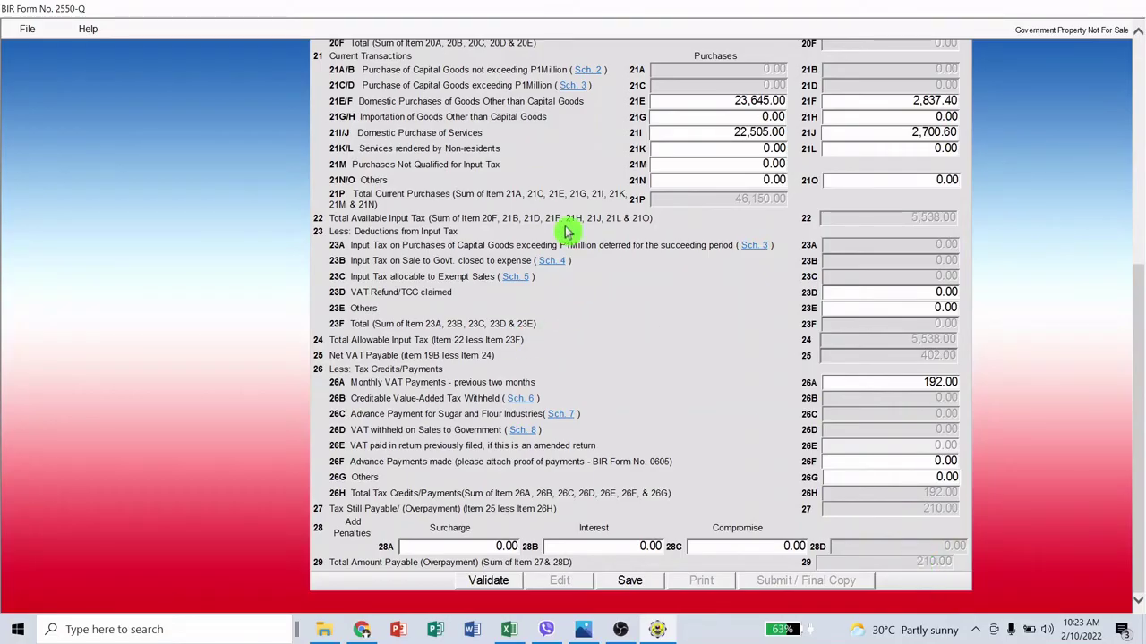
Switch to the Excel workbook at full screen and examine the full quarterly VAT payable computation for October to December 2021.
left_click(509, 632)
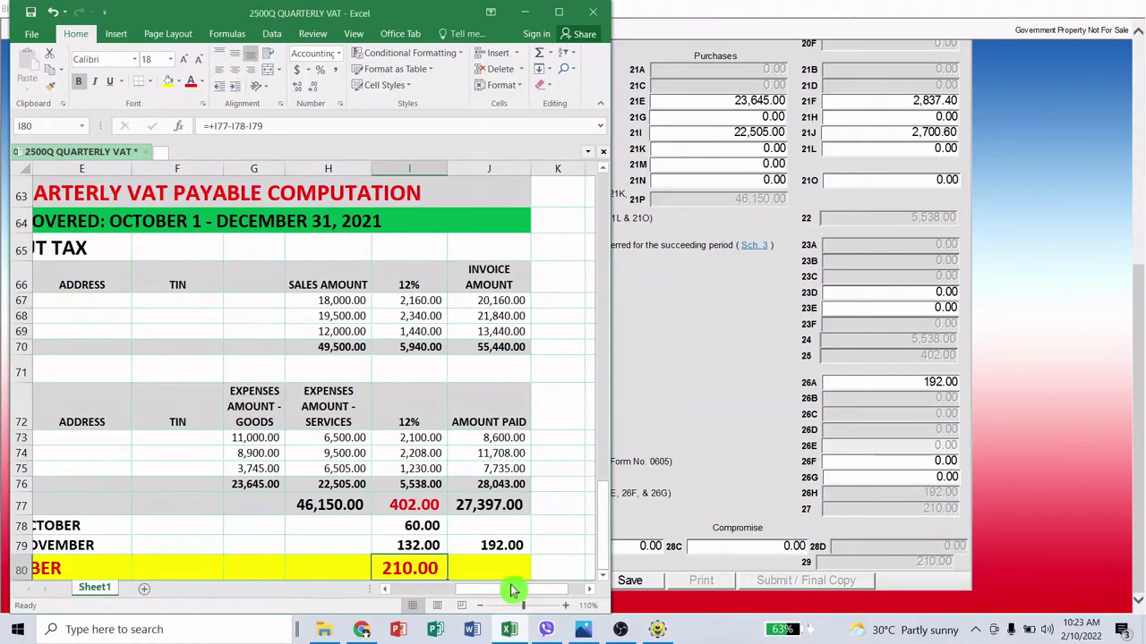
left_click(560, 15)
left_click(558, 13)
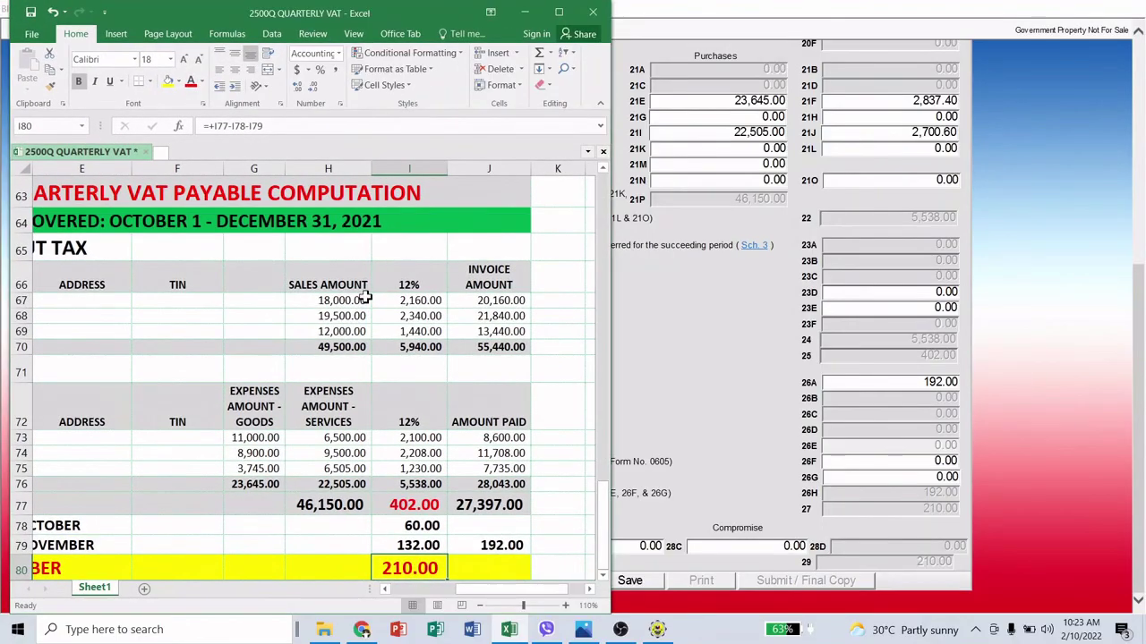
left_click(558, 12)
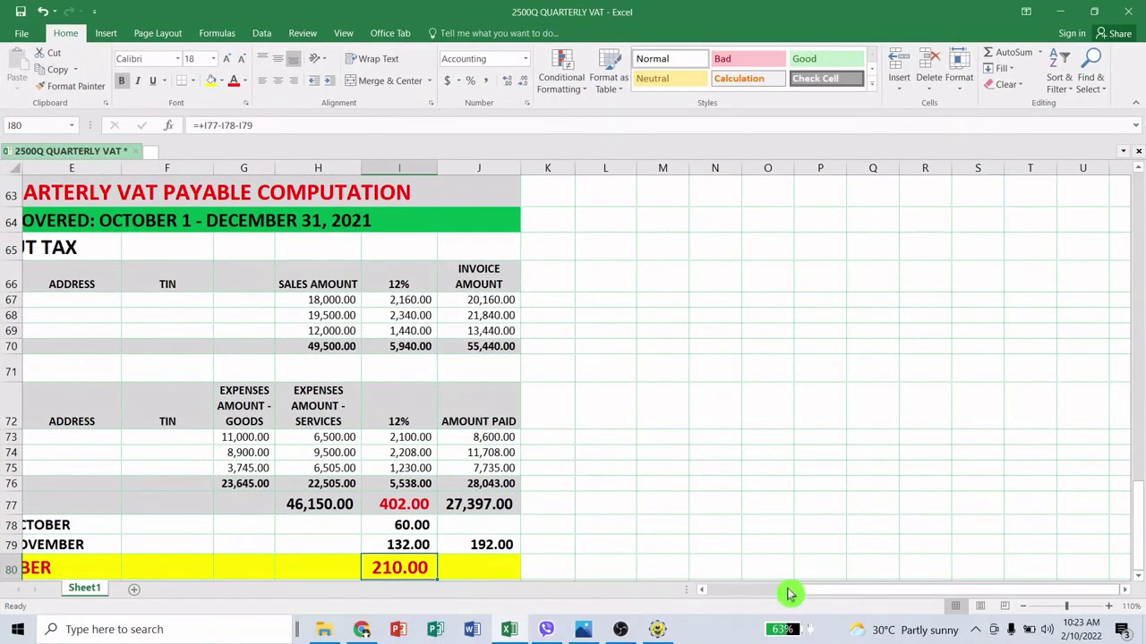
left_click_drag(810, 595, 724, 603)
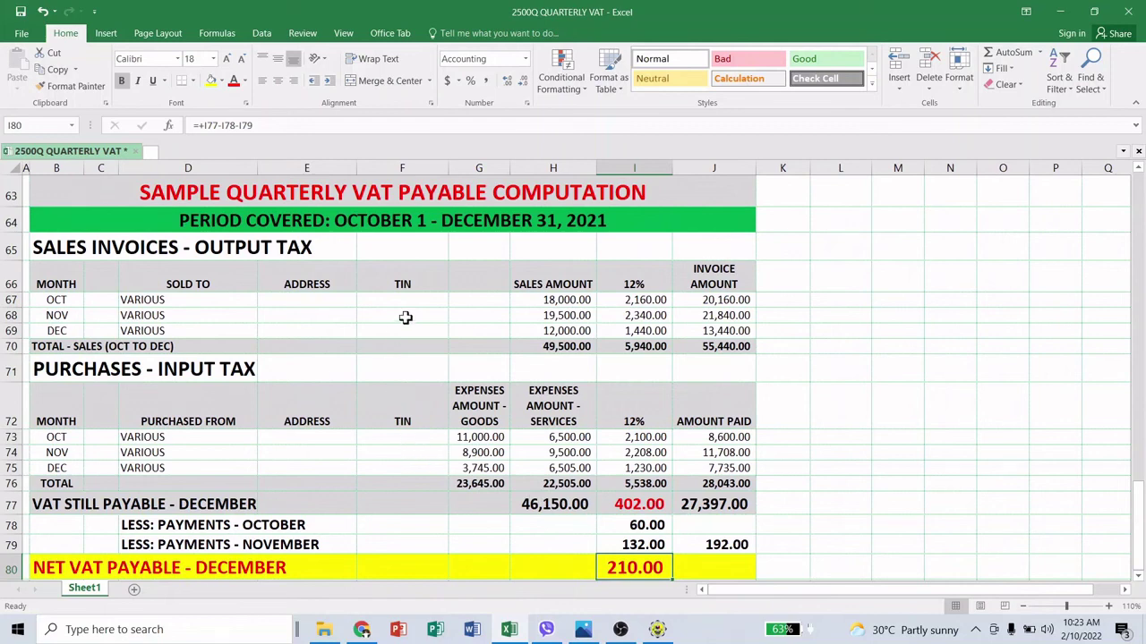
Return to eBIRForms and save the completed 2550Q return.
left_click(658, 633)
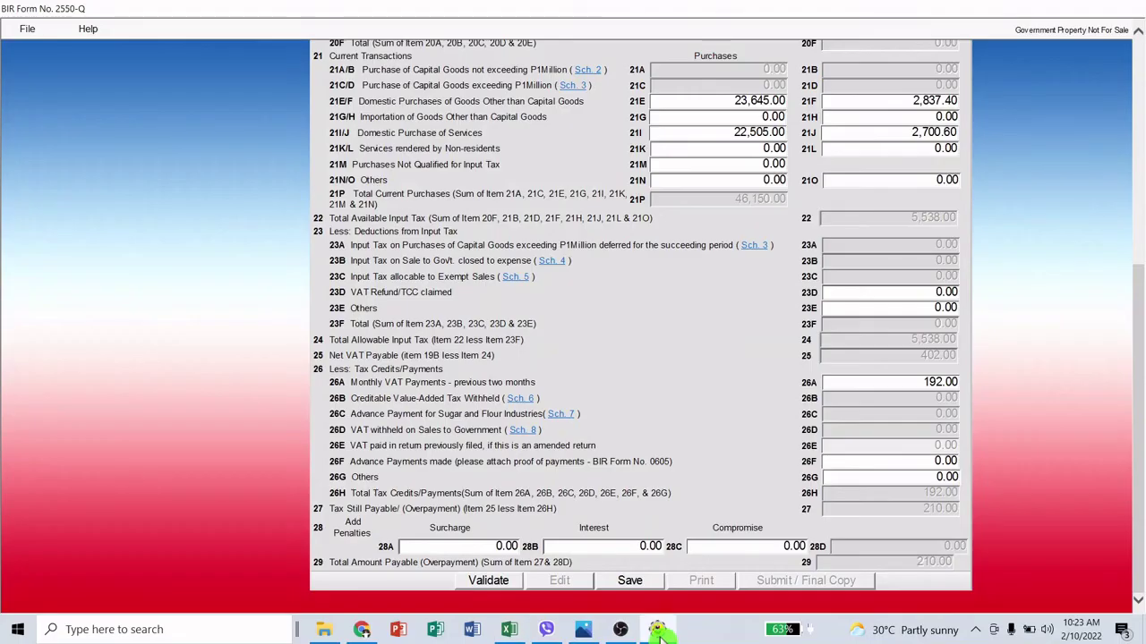
left_click(631, 581)
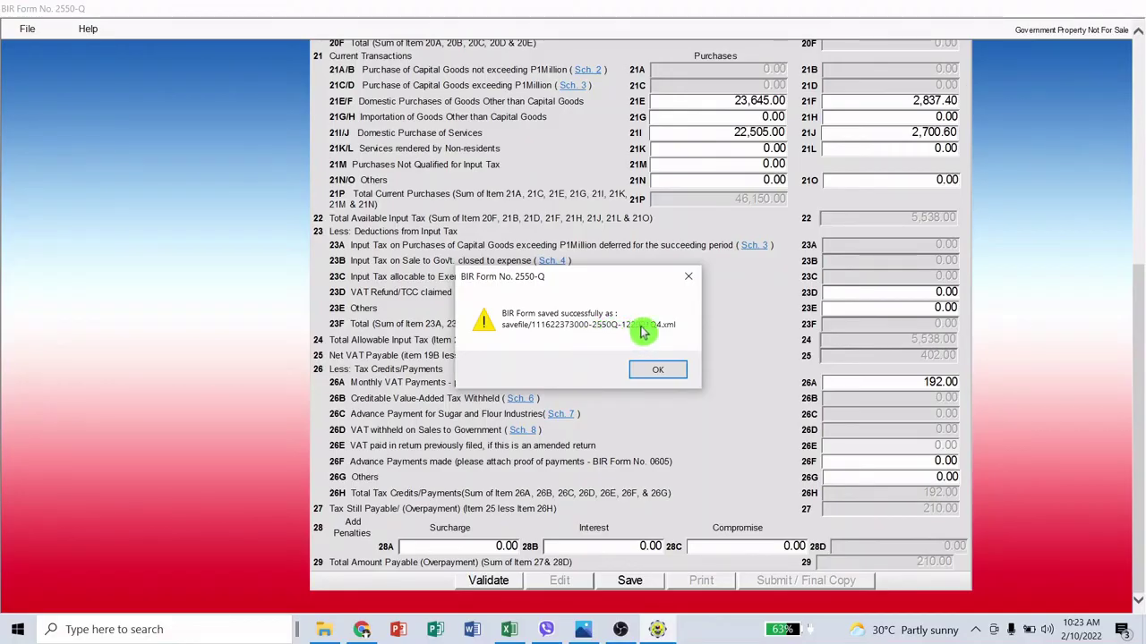
left_click(652, 378)
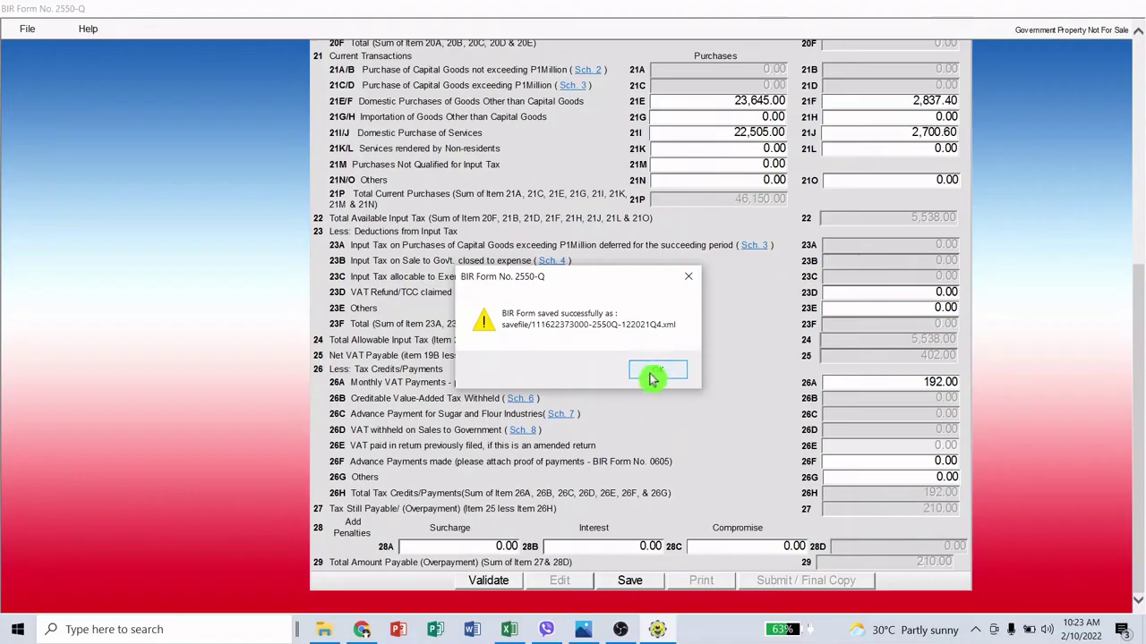
left_click(669, 374)
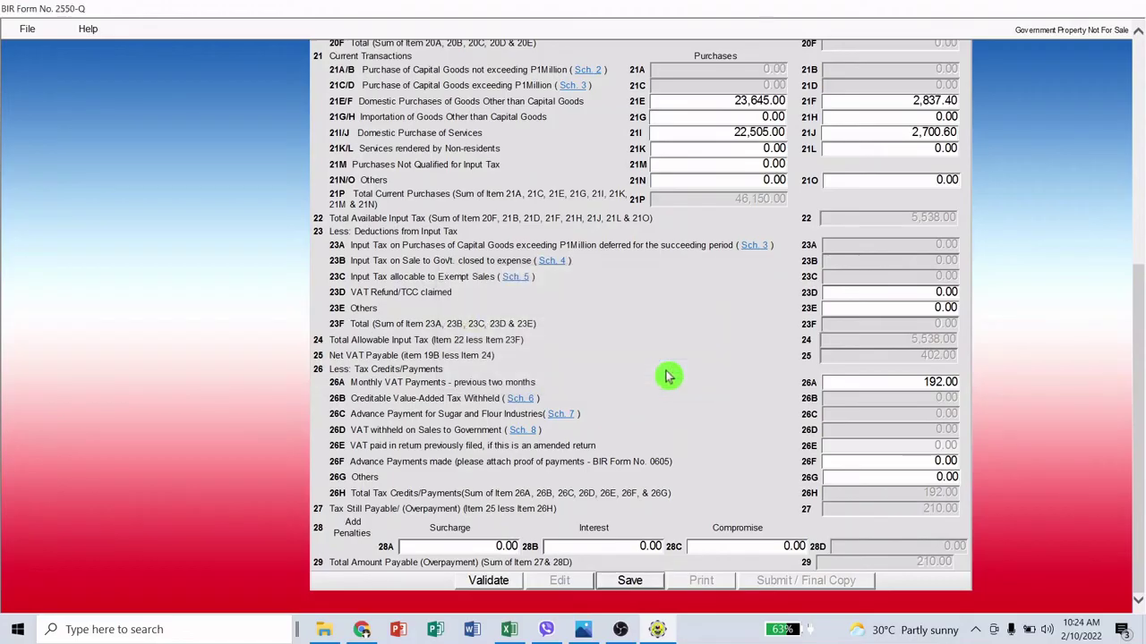
Validate the return's entries and look over the locked form.
left_click(497, 582)
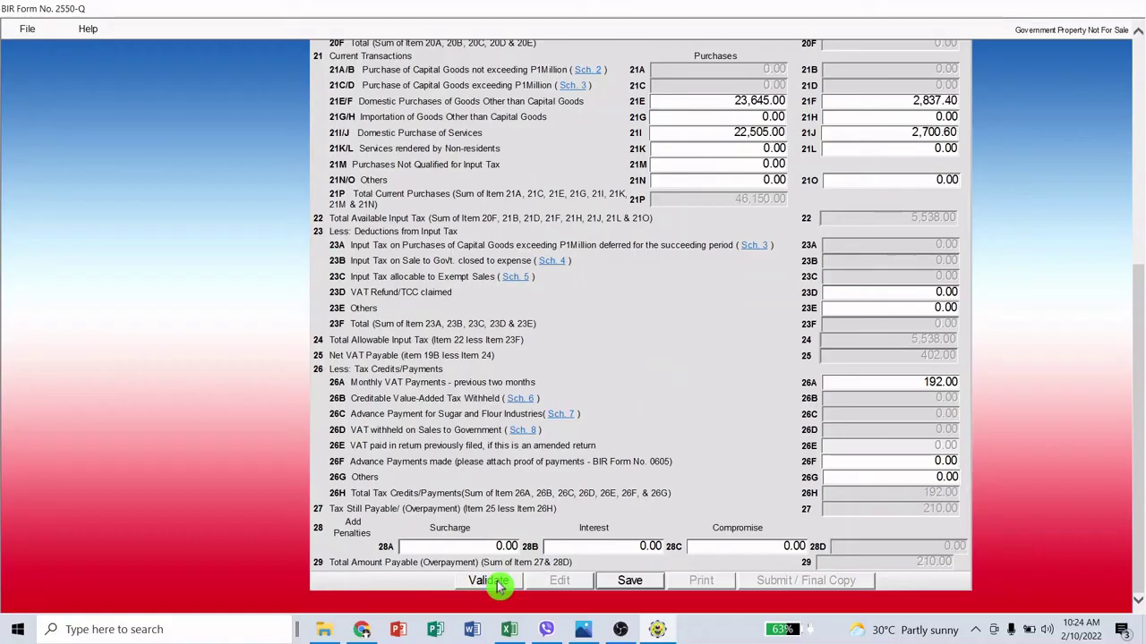
left_click(497, 583)
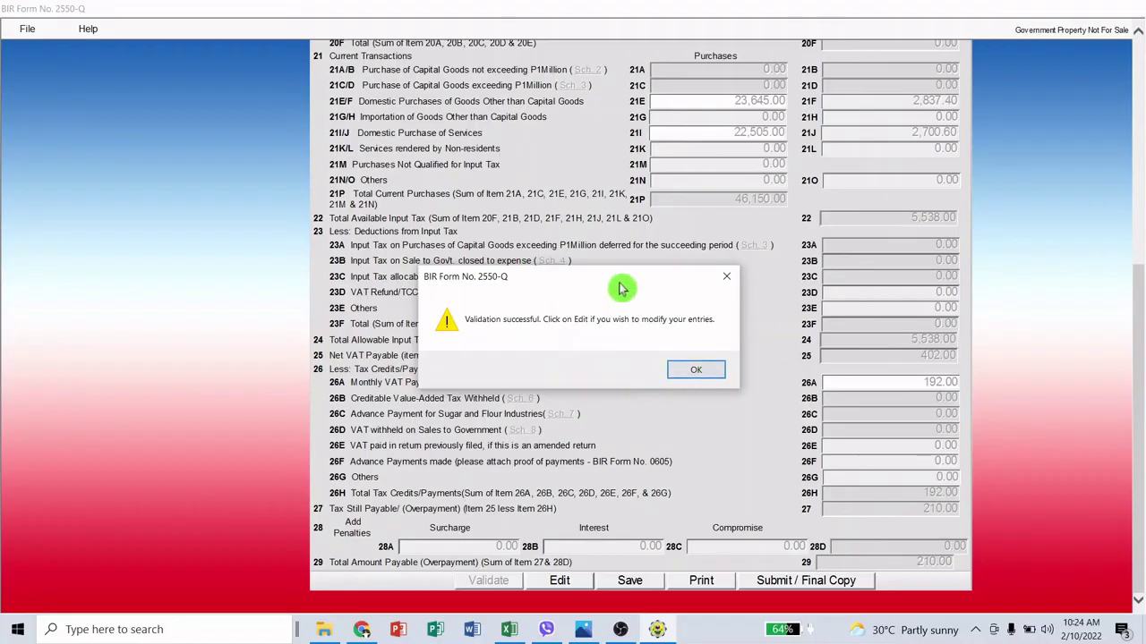
left_click(696, 373)
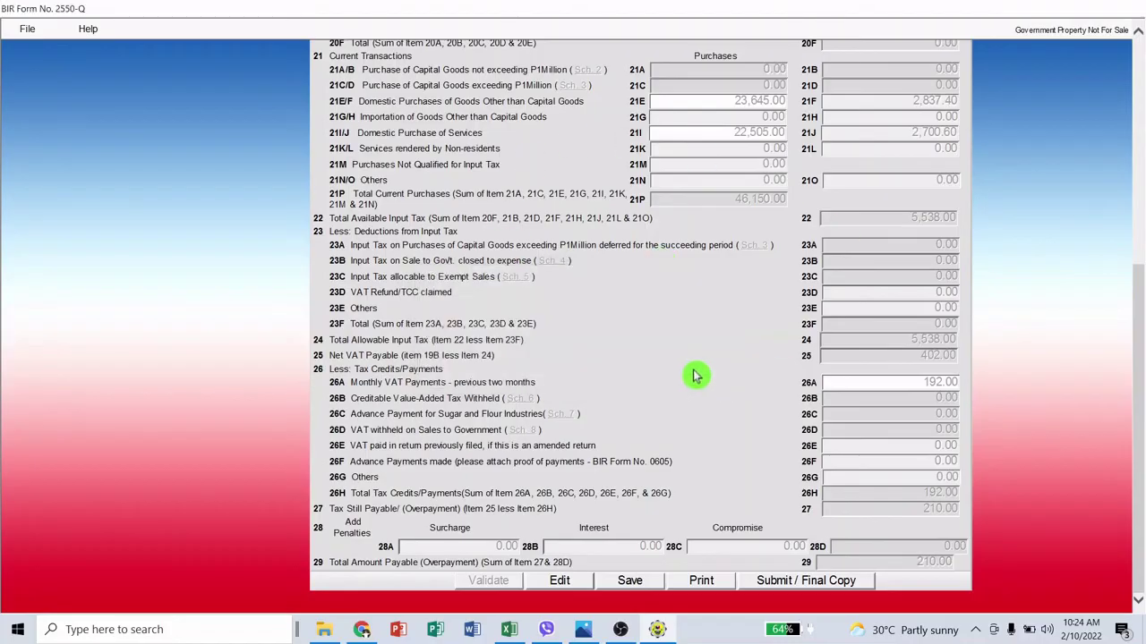
scroll(602, 284, "up", 10)
scroll(603, 284, "down", 10)
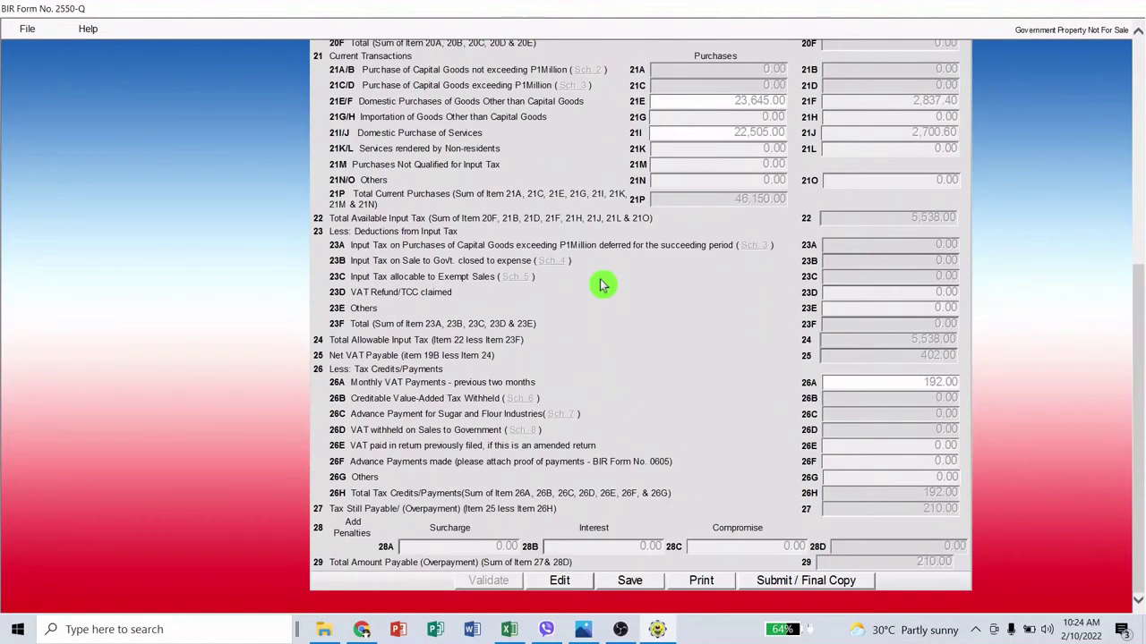
Open the print preview of the validated return and look through its pages.
left_click(701, 582)
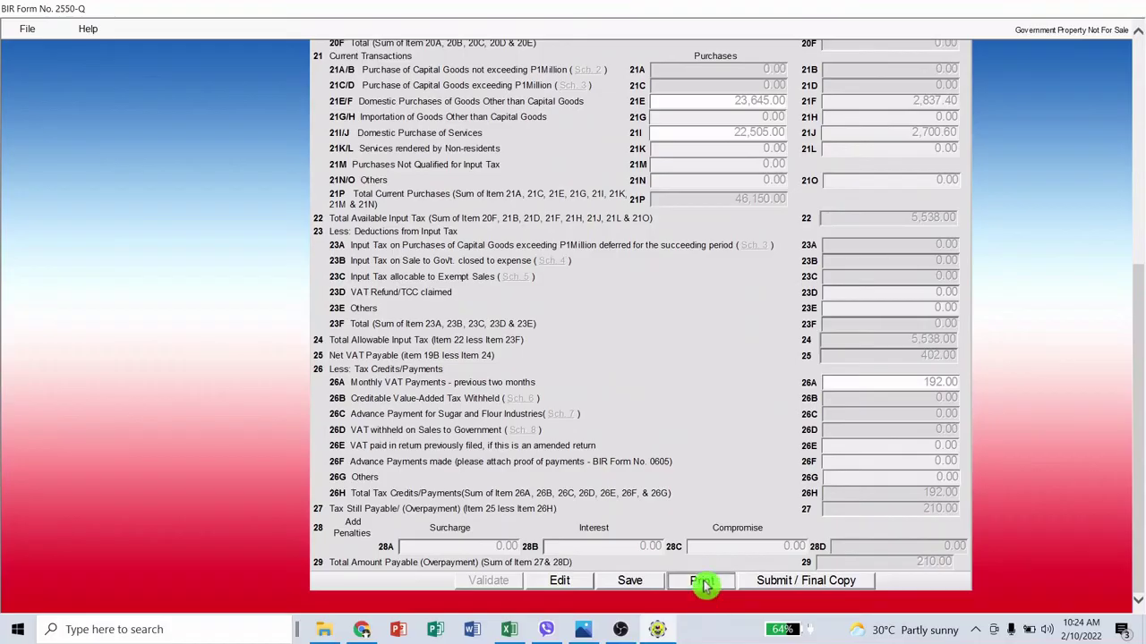
scroll(230, 268, "up", 5)
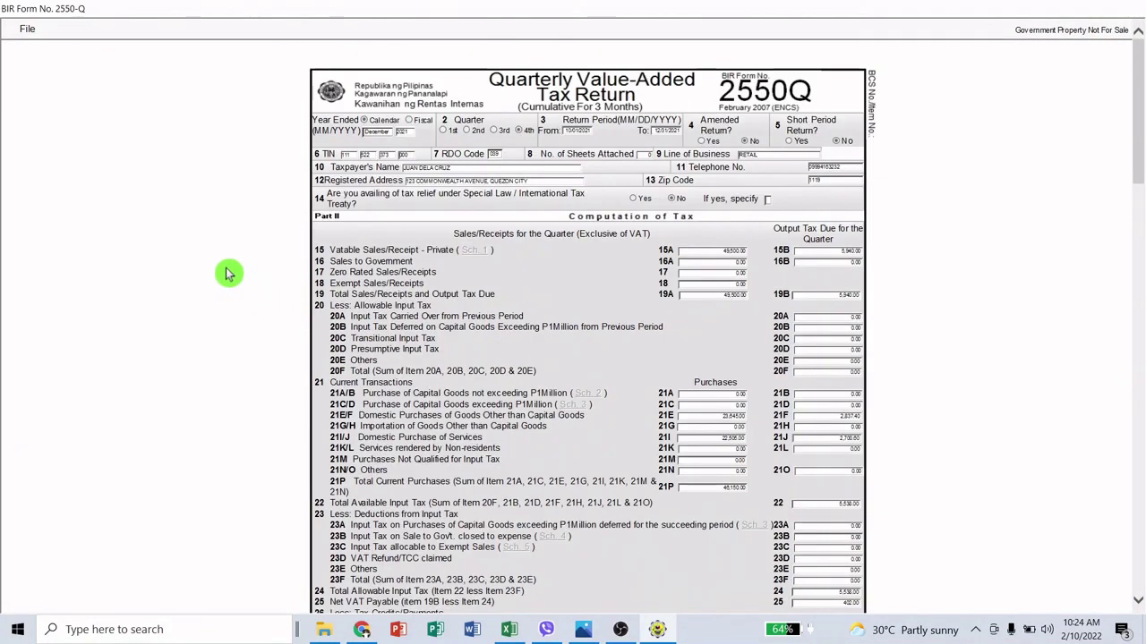
scroll(443, 287, "down", 10)
scroll(442, 286, "up", 10)
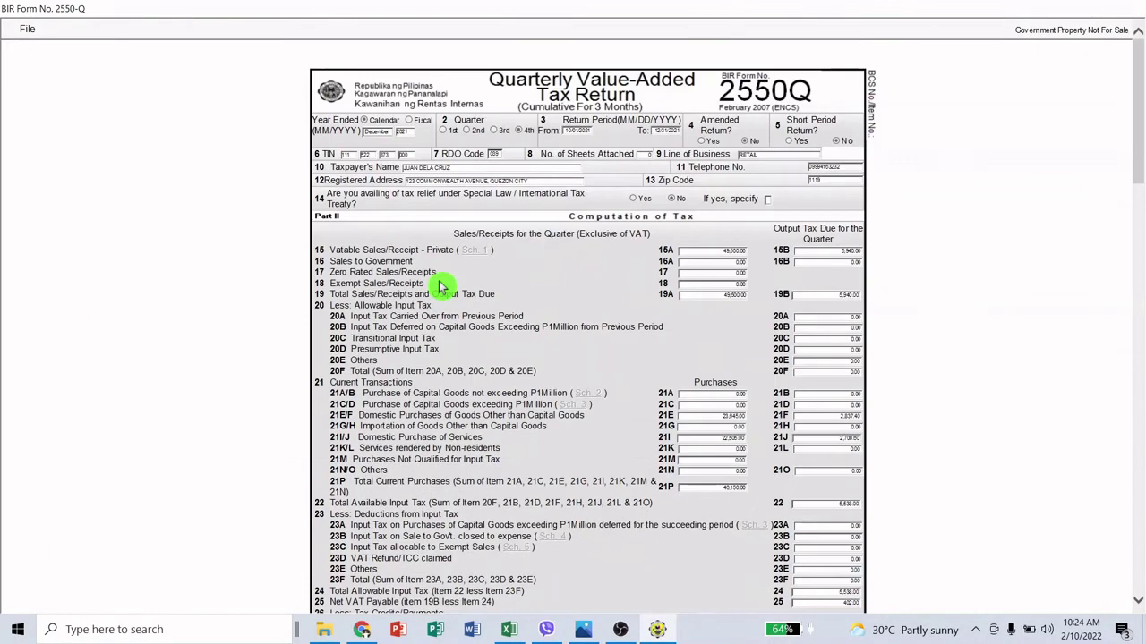
Select the EPSON L120 Series printer for the return, cancel the print job and leave the print preview.
left_click(28, 29)
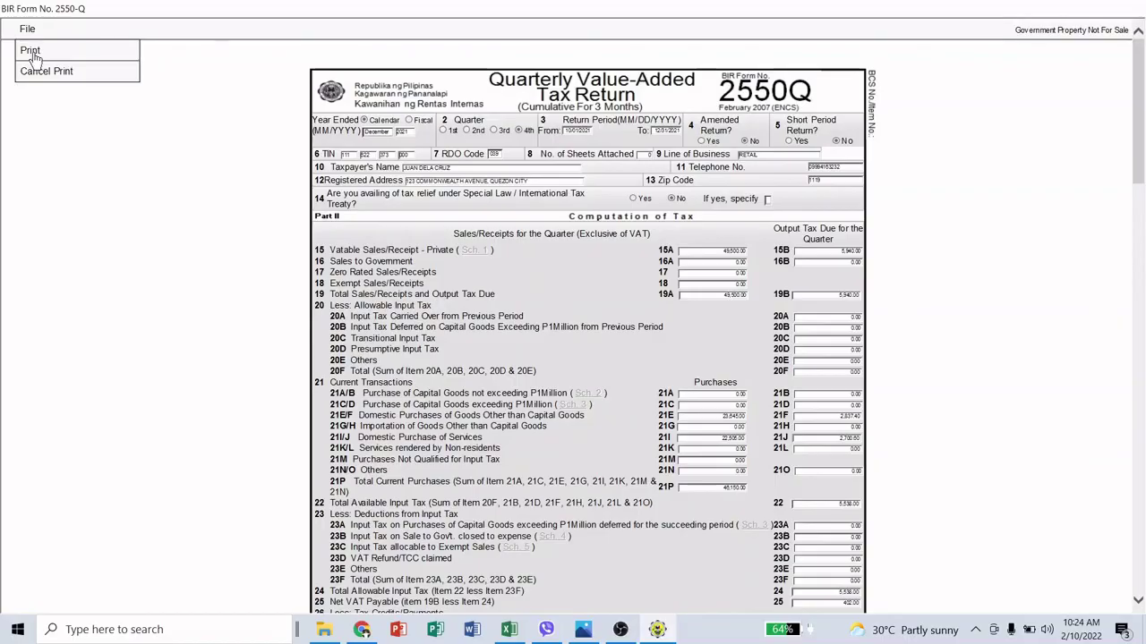
left_click(31, 51)
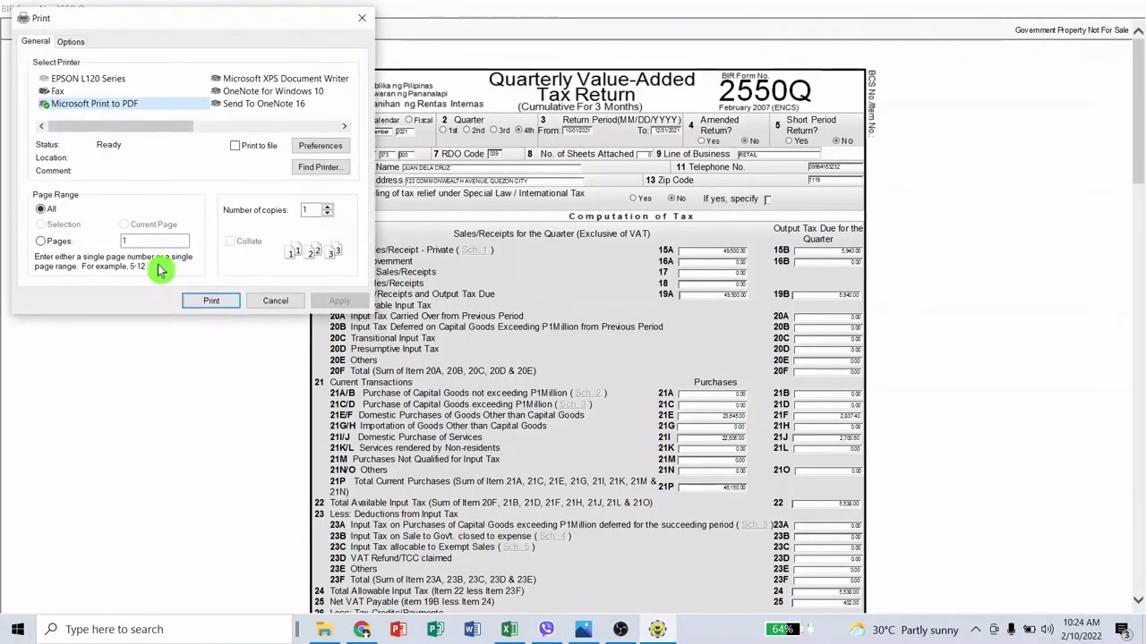
left_click(100, 79)
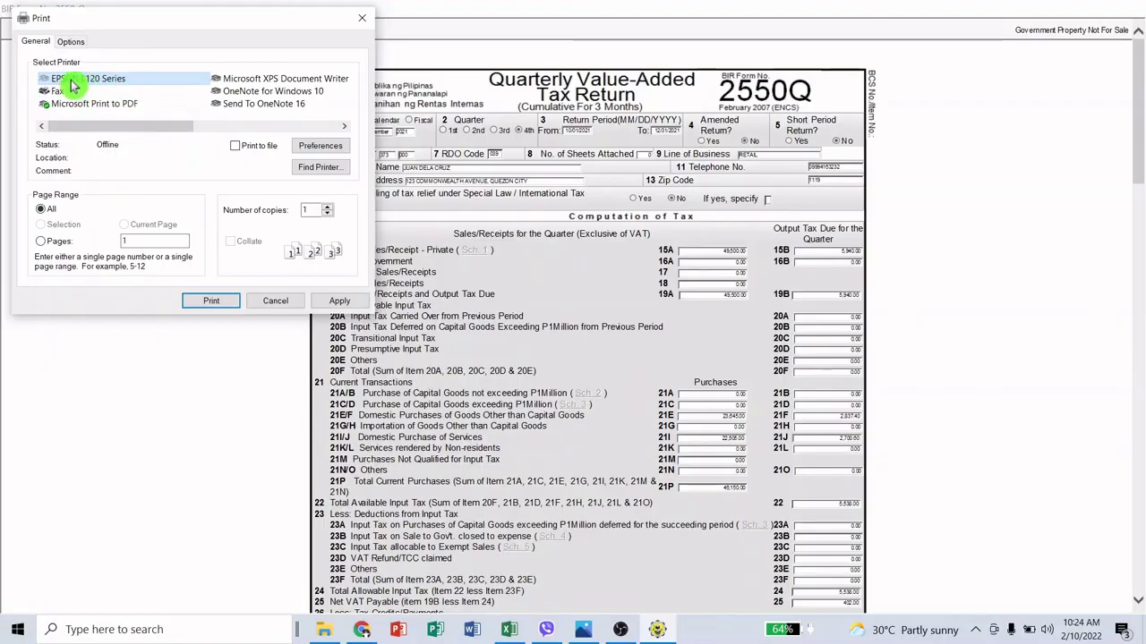
left_click(277, 303)
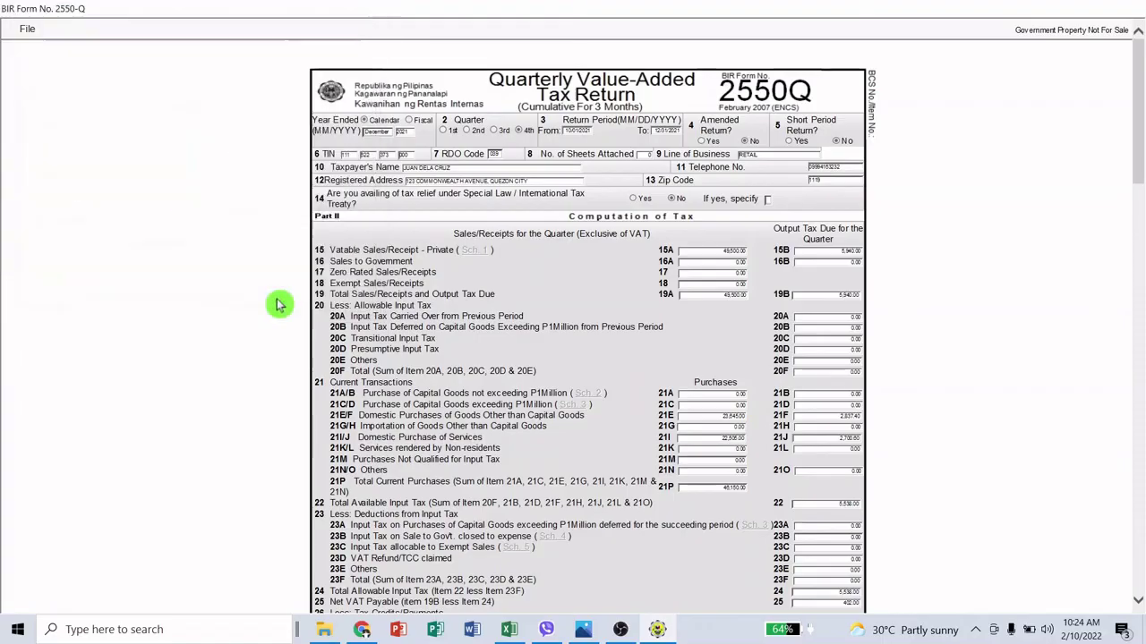
left_click(24, 31)
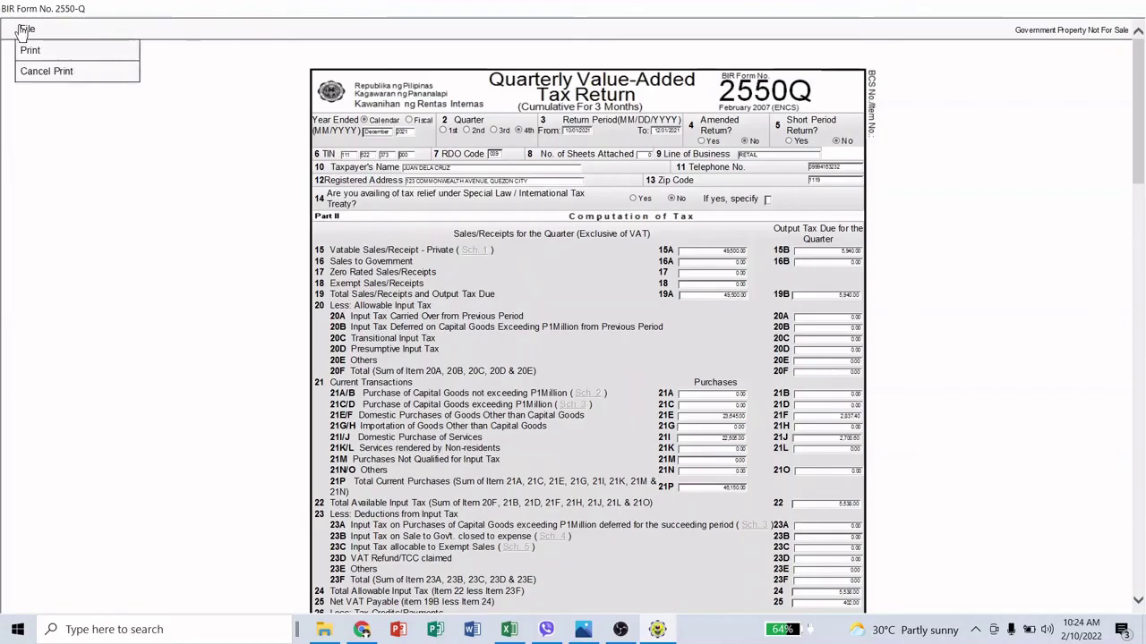
left_click(40, 75)
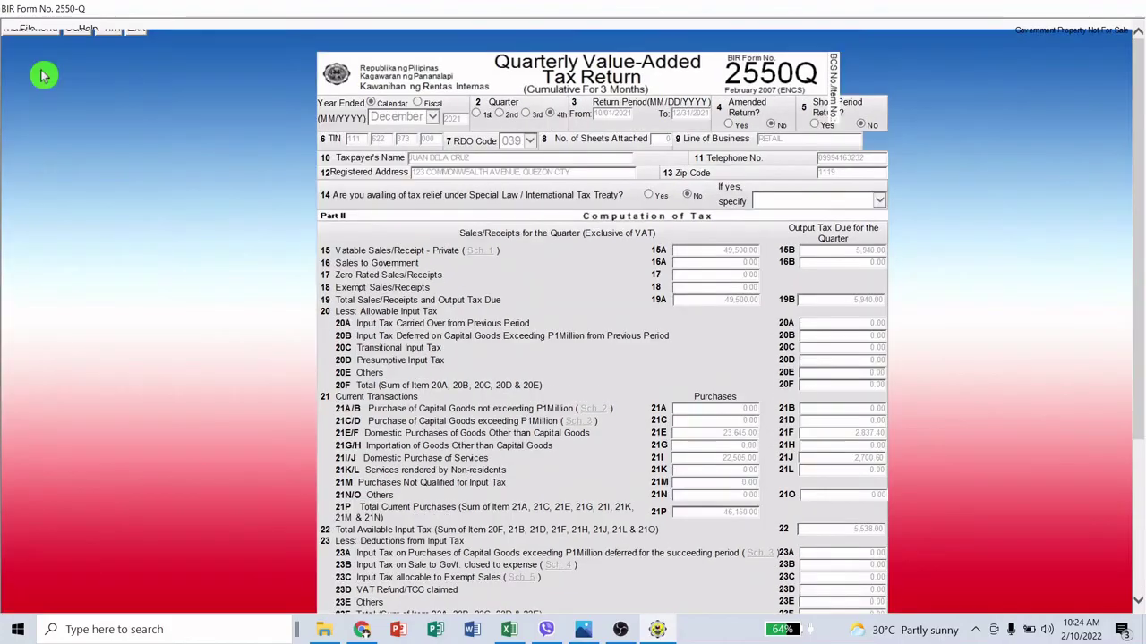
Start the final submission of the return, proceed to the Terms of Service Agreement and cancel there.
scroll(479, 277, "down", 5)
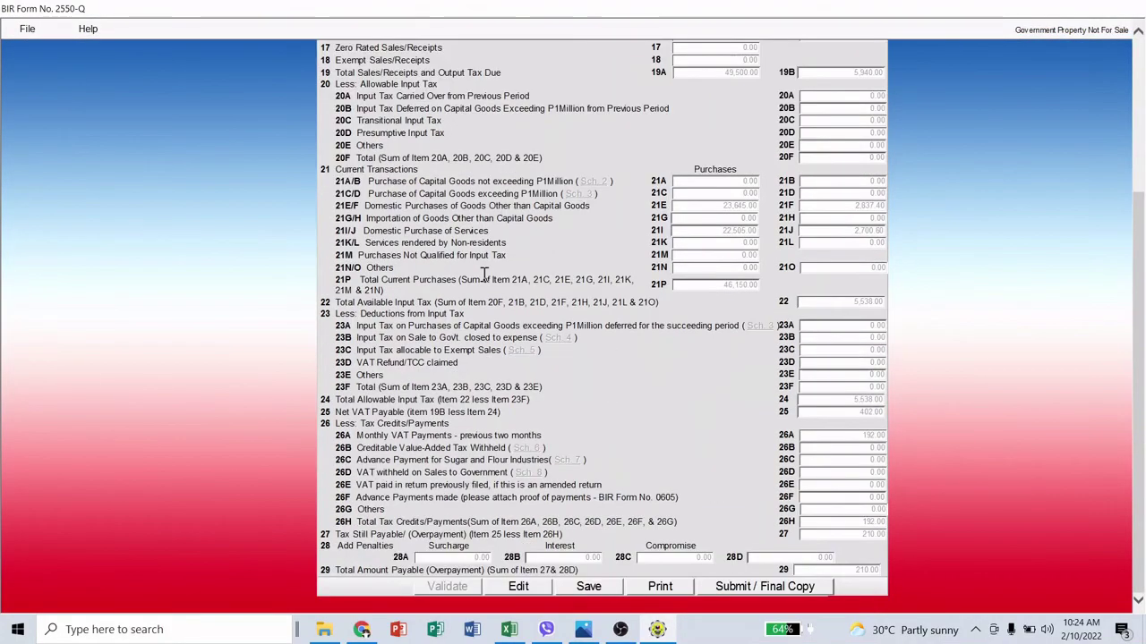
left_click(745, 590)
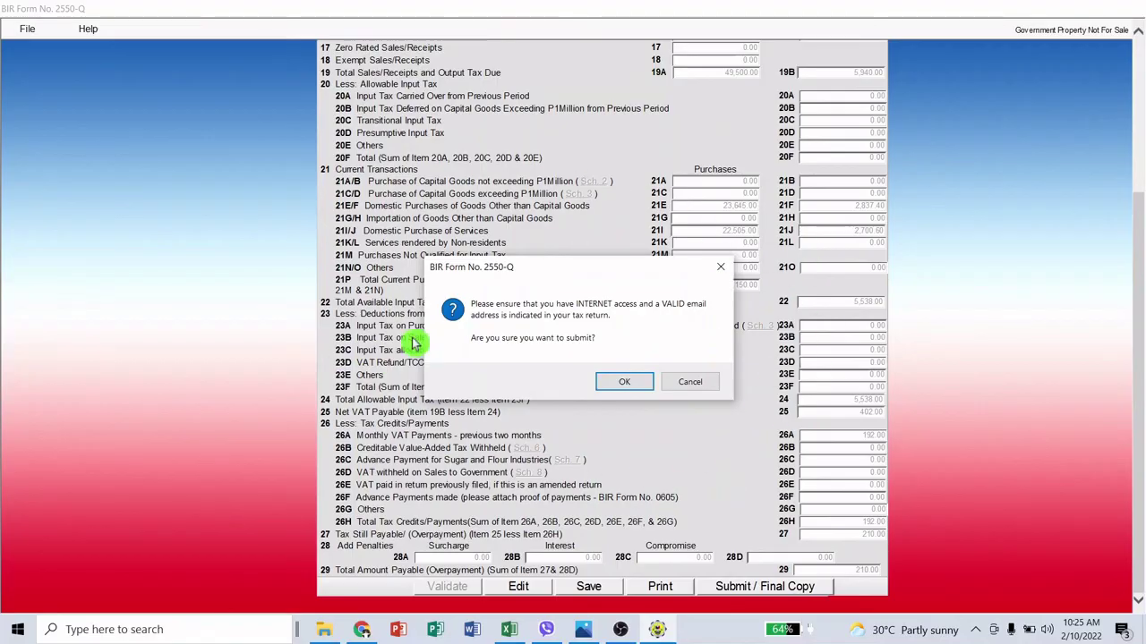
left_click(624, 386)
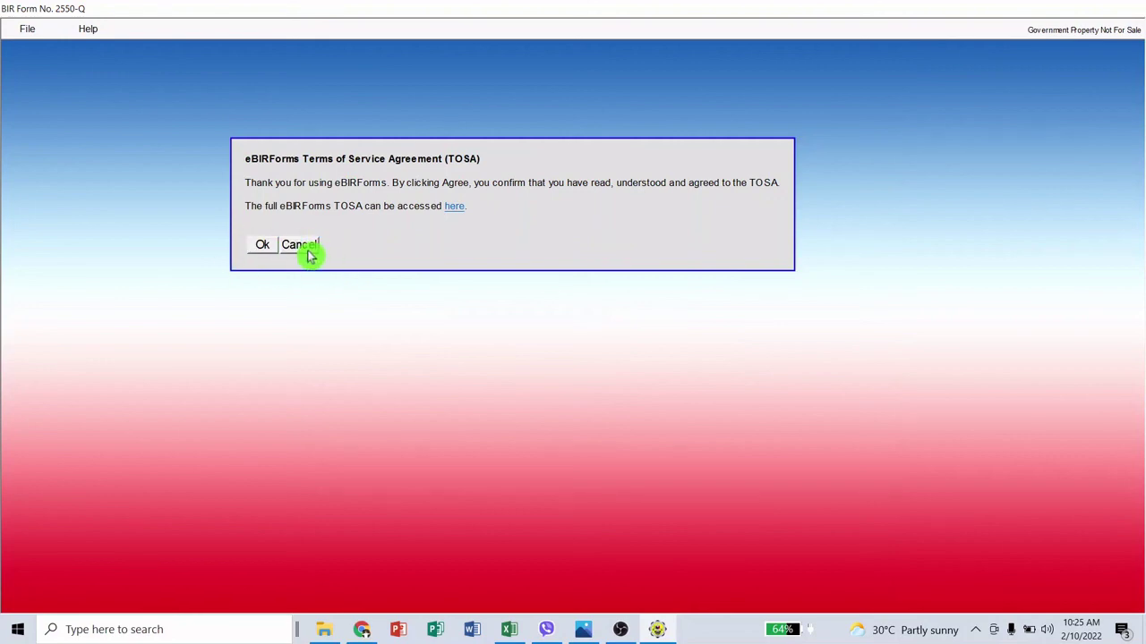
left_click(304, 247)
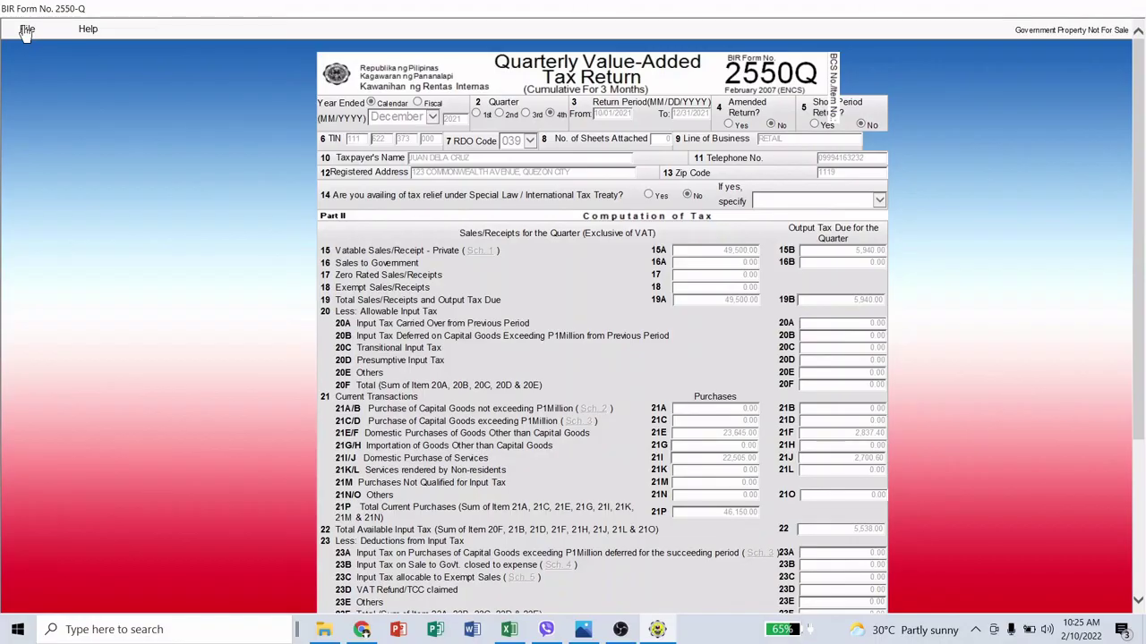
scroll(462, 279, "down", 5)
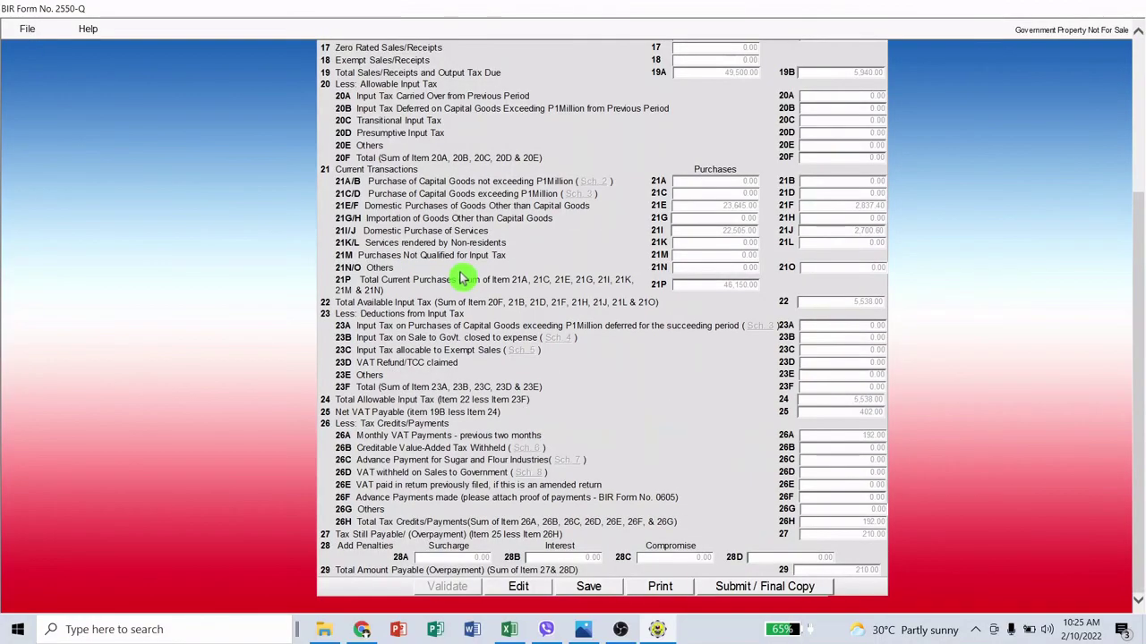
scroll(462, 202, "up", 5)
scroll(462, 279, "down", 5)
scroll(460, 204, "up", 5)
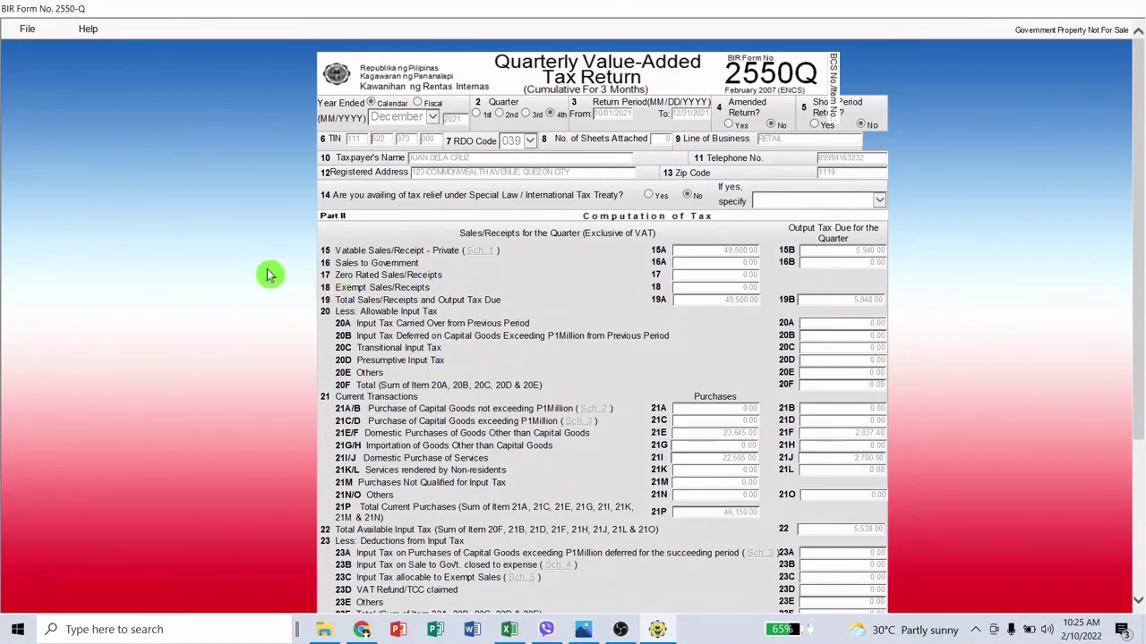
scroll(268, 275, "down", 5)
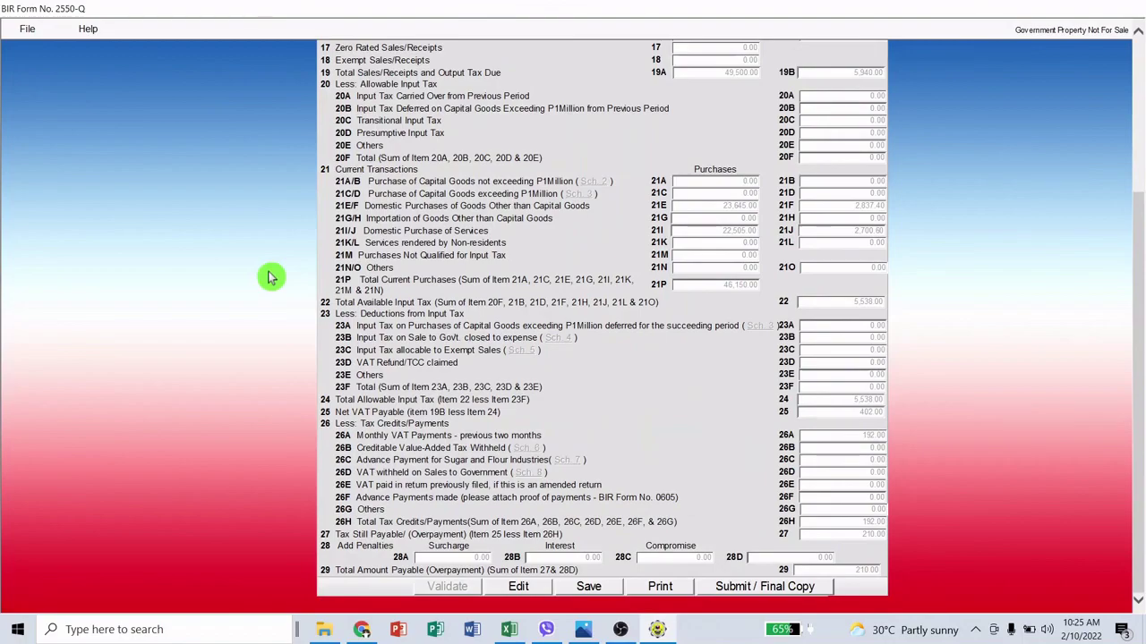
scroll(272, 277, "up", 3)
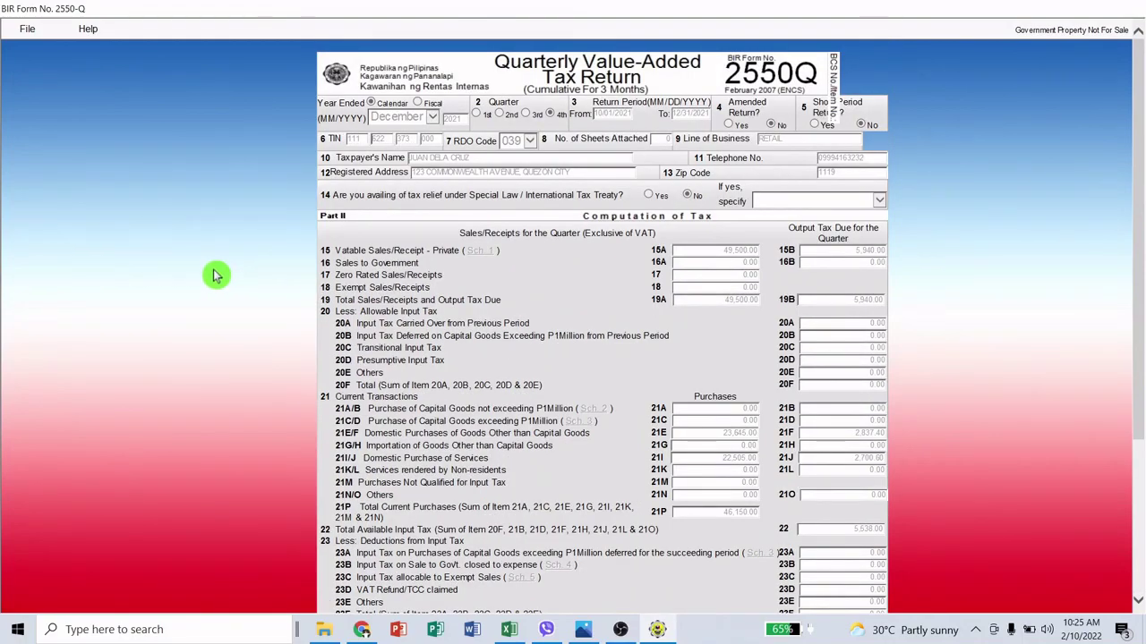
scroll(215, 275, "down", 3)
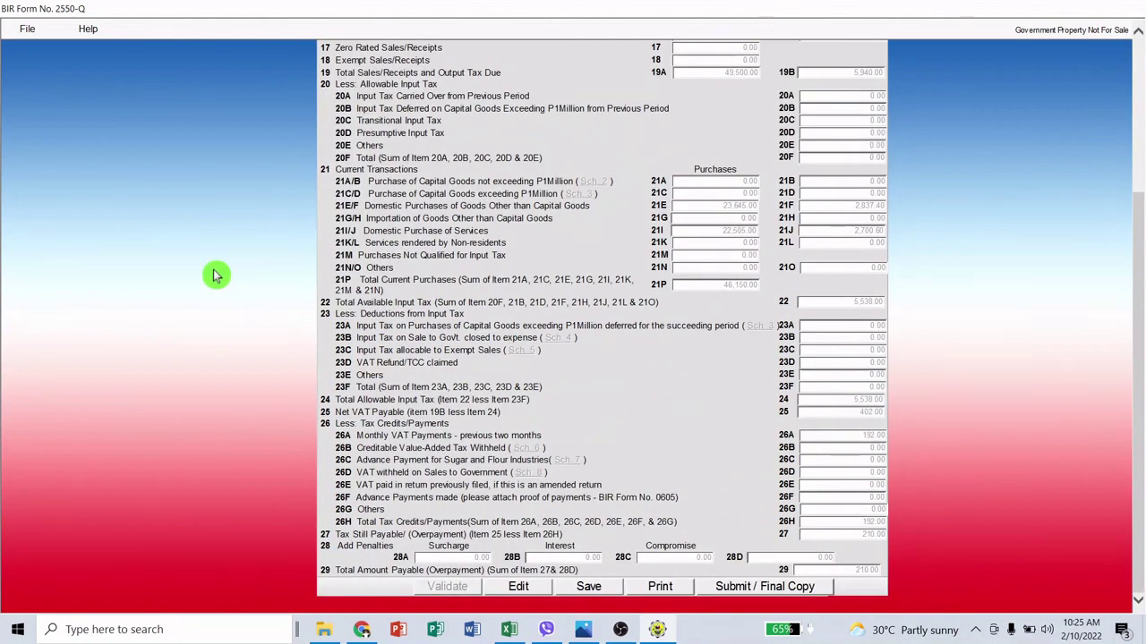